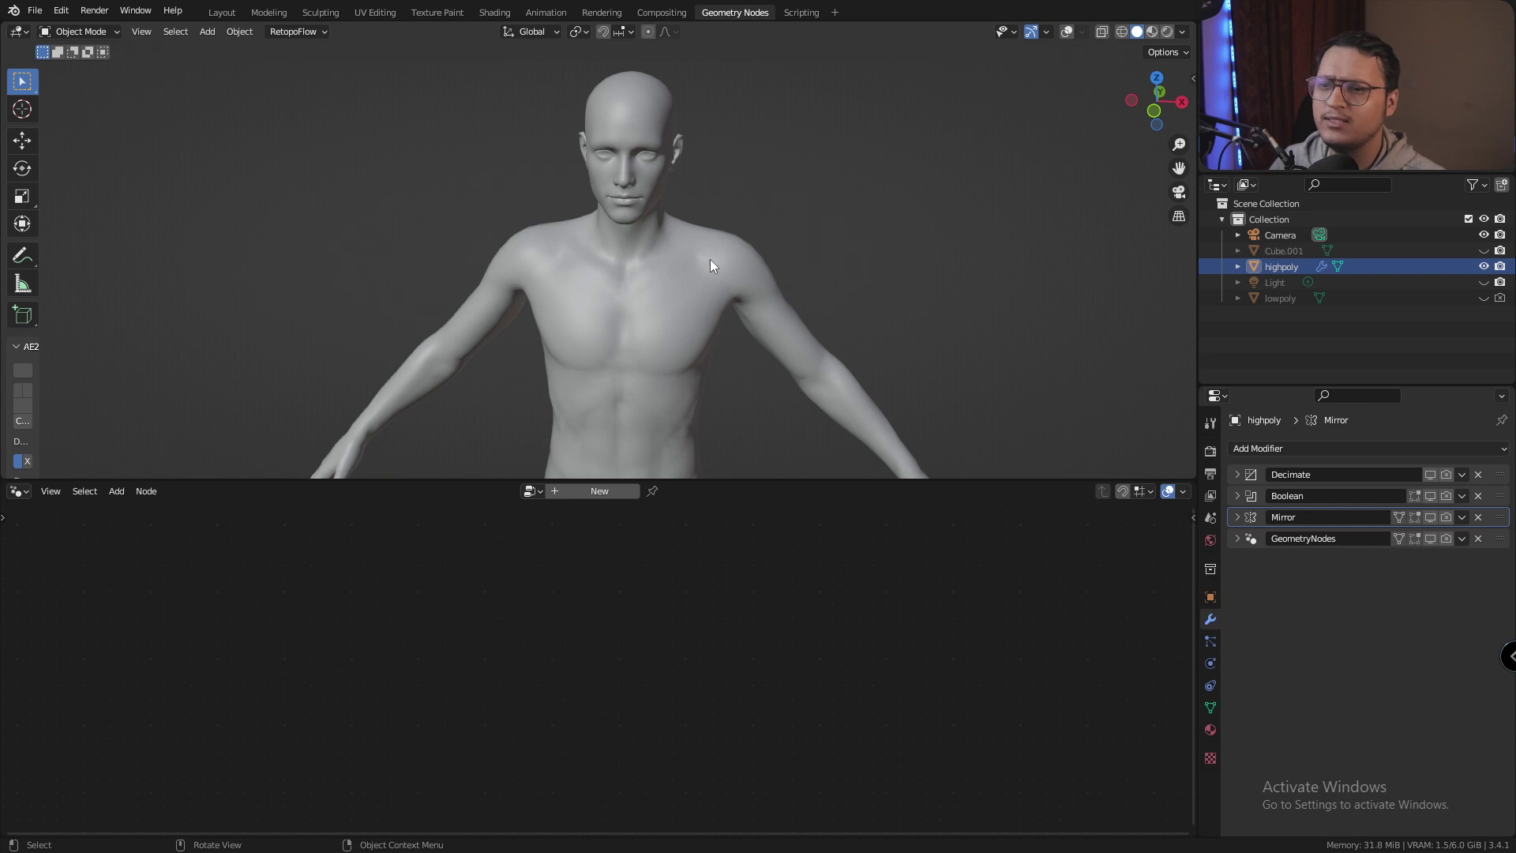
Show the highpoly body in wireframe and enable its Decimate modifier in the viewport
click(1124, 35)
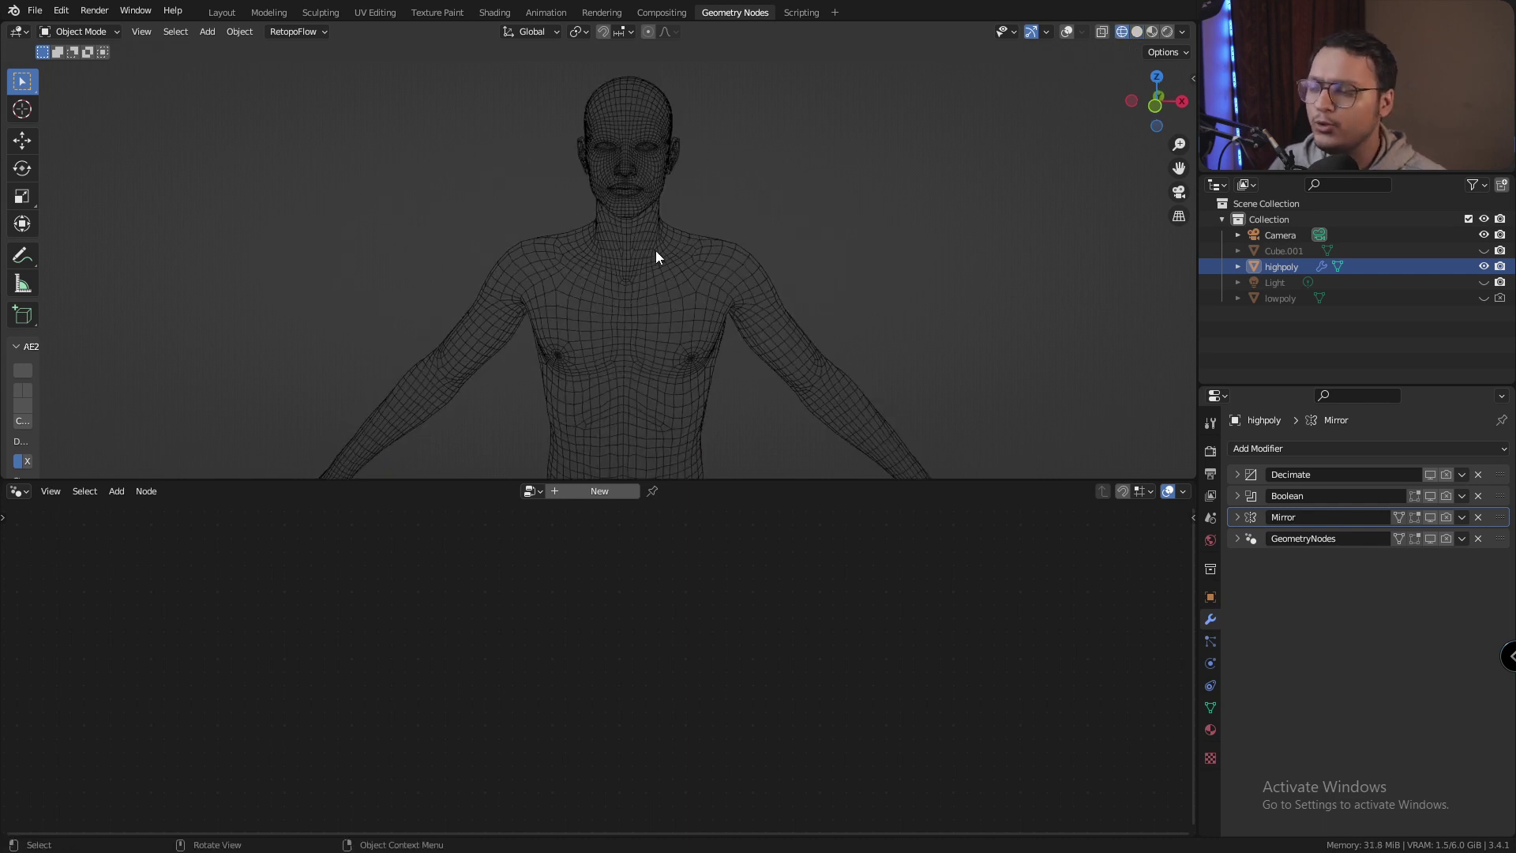
mouse_move(613, 257)
middle_down()
mouse_move(649, 254)
mouse_move(605, 284)
middle_up()
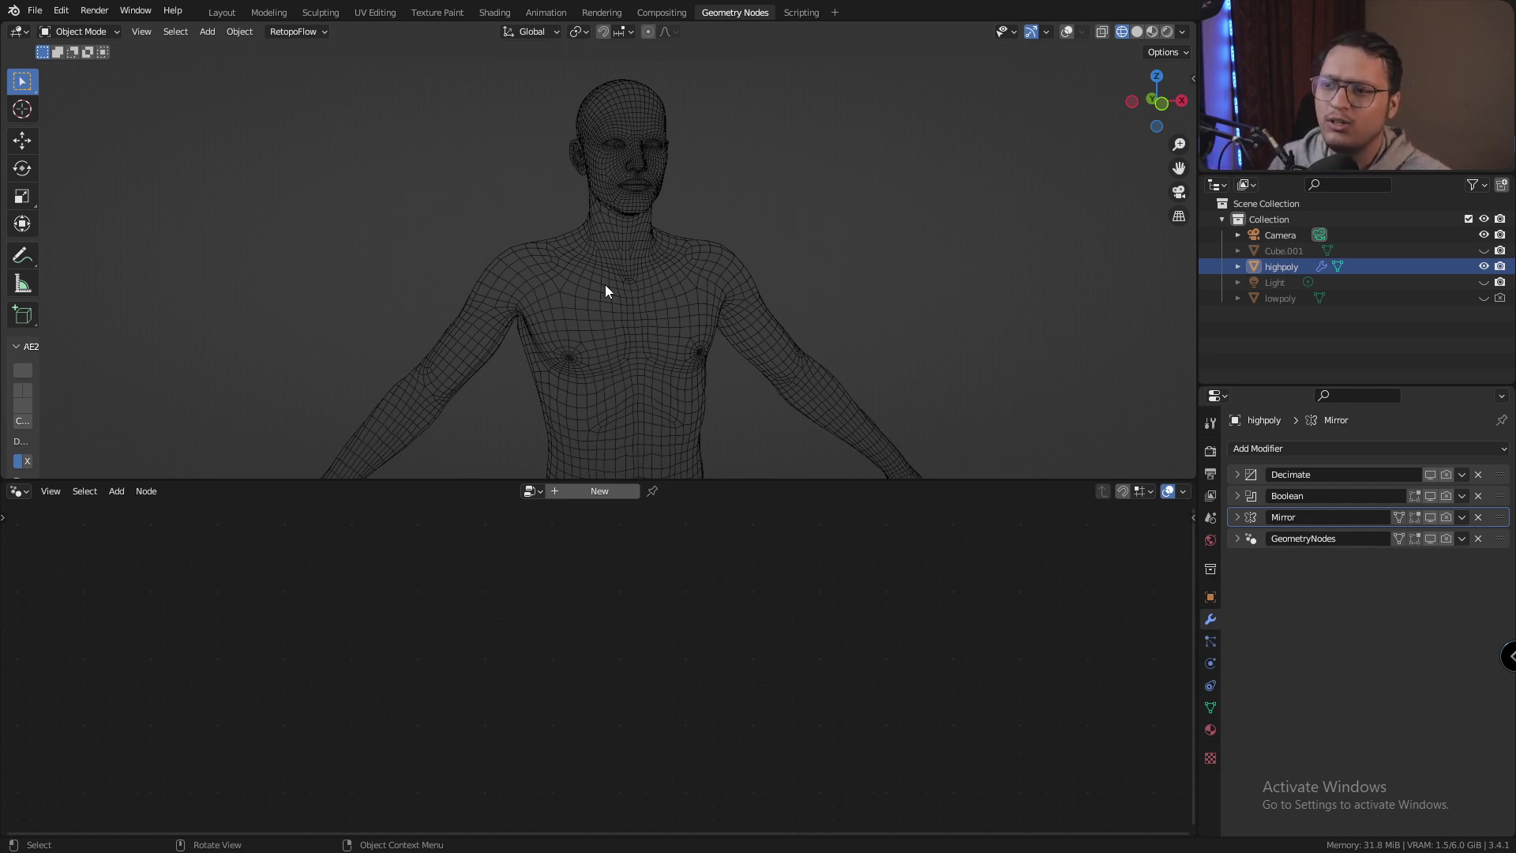
middle_drag(605, 292, 640, 294)
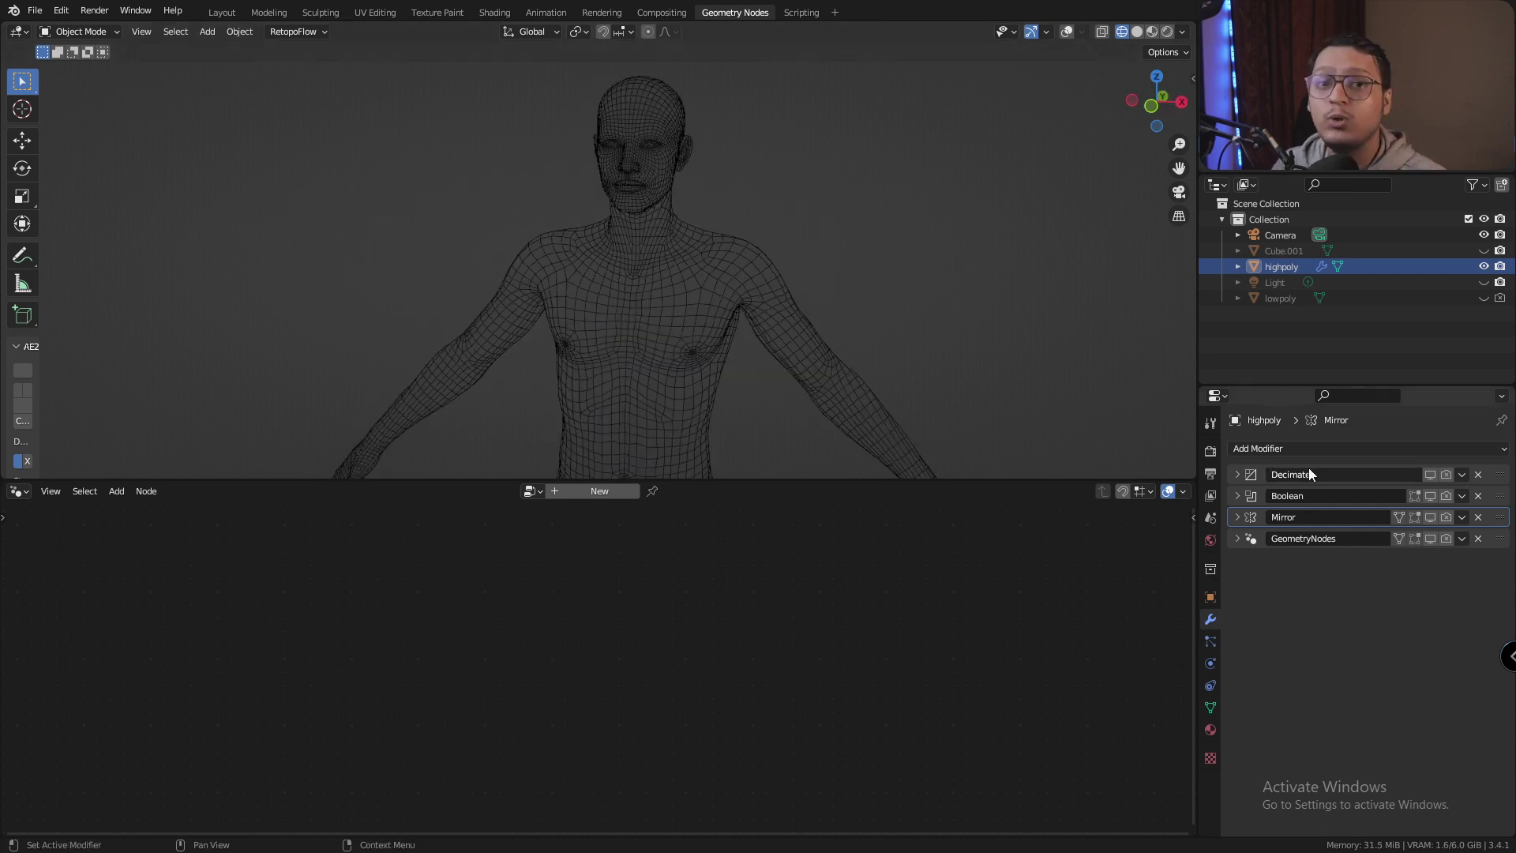
click(1238, 475)
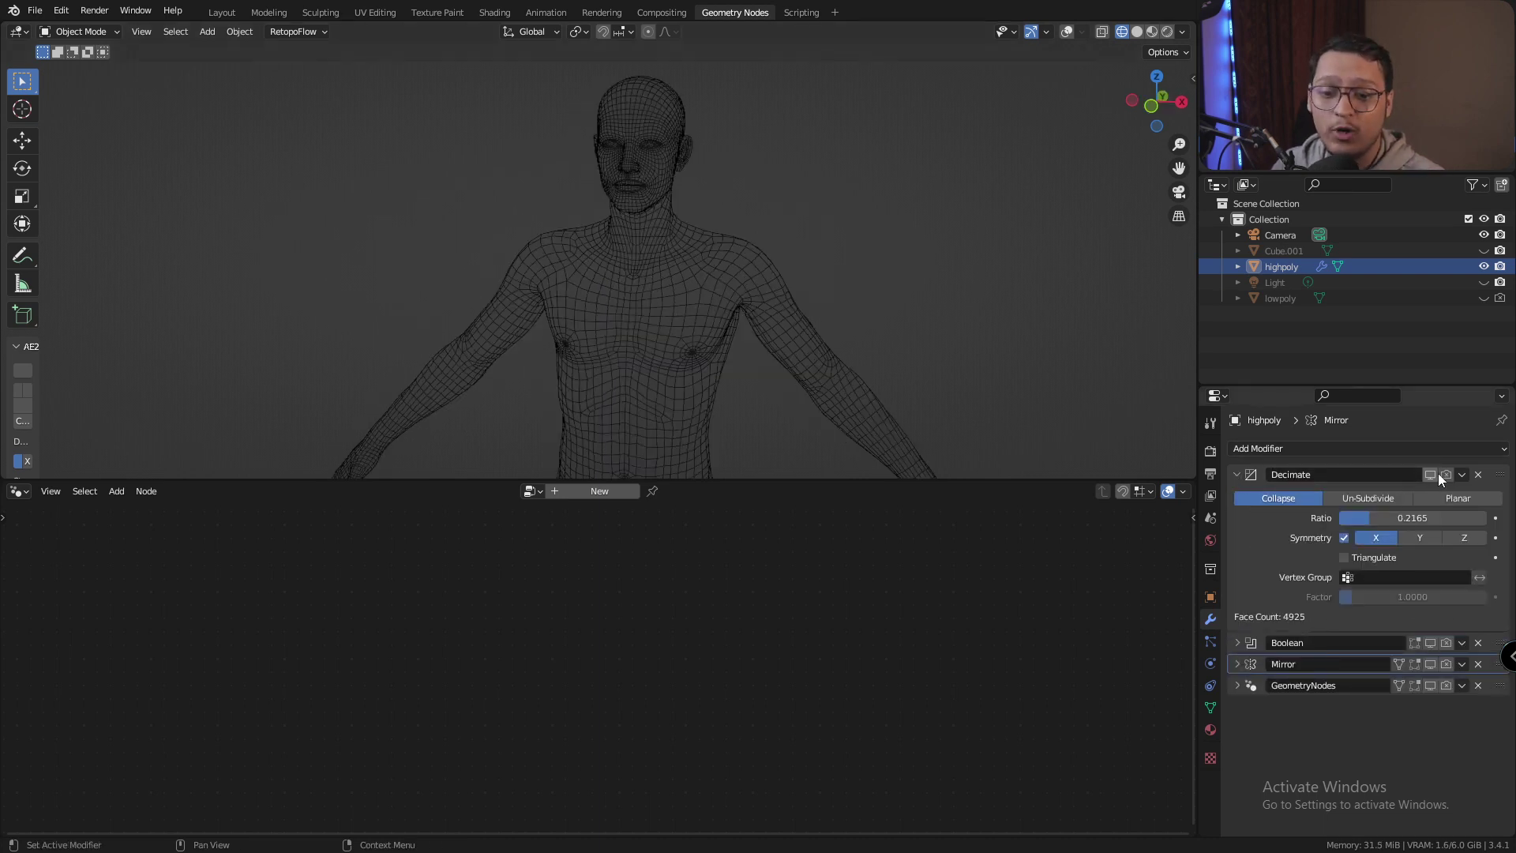
click(1431, 474)
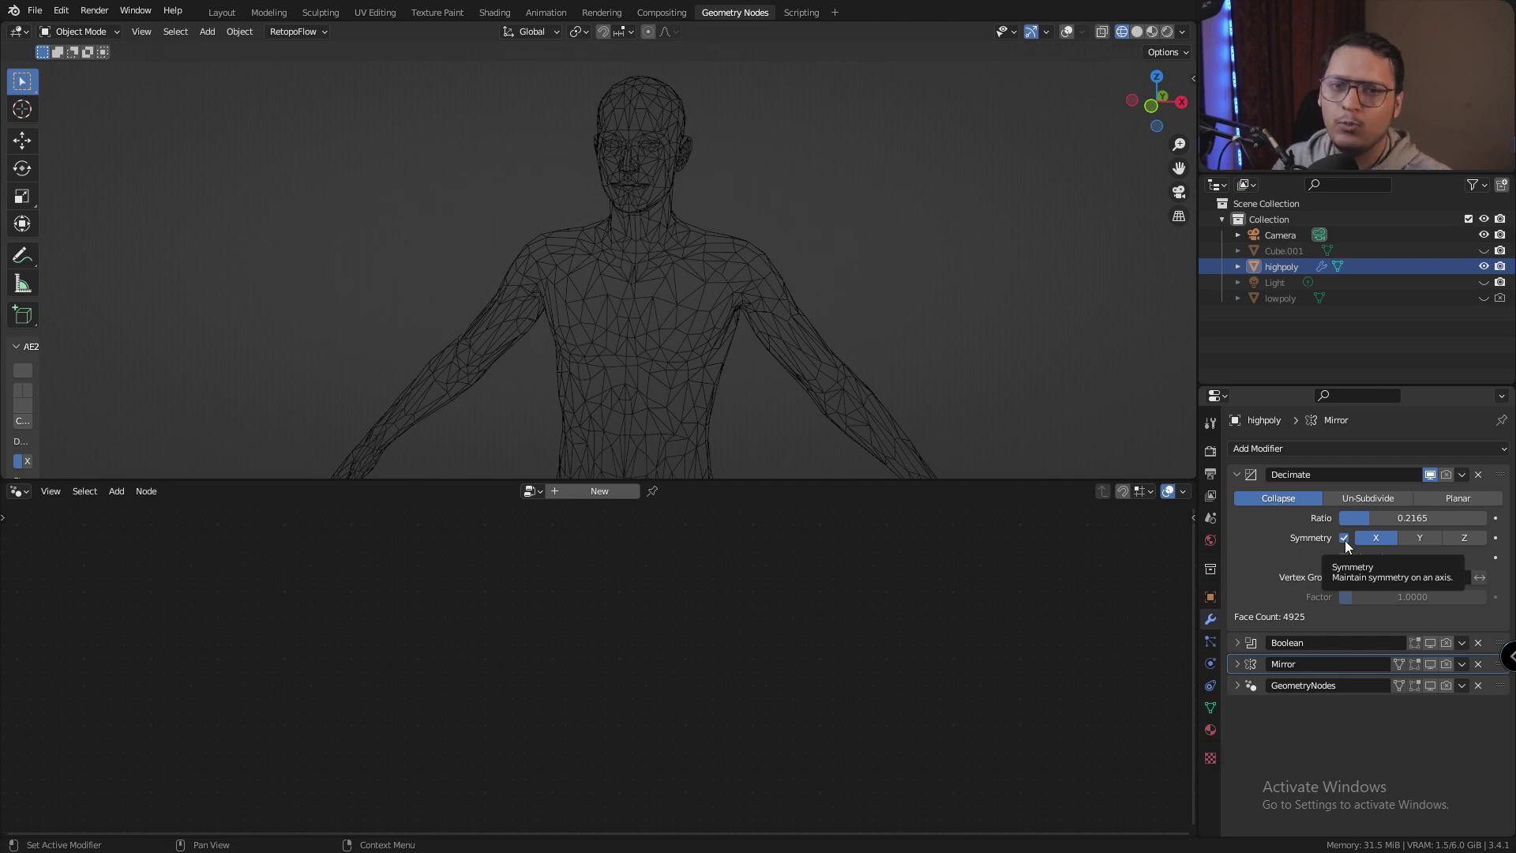
click(1237, 474)
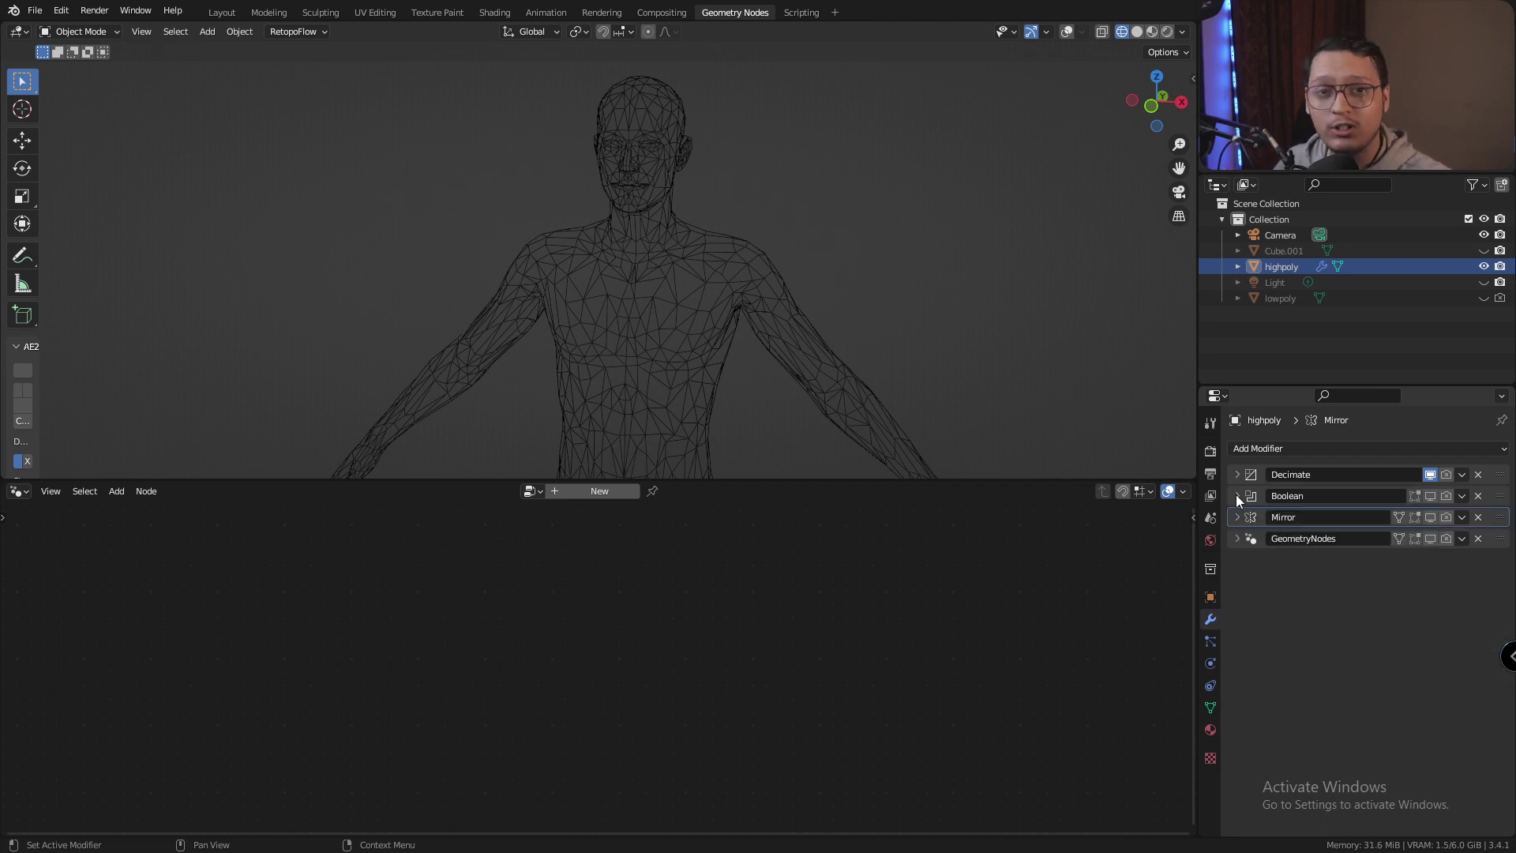
Enable the Boolean and Mirror modifiers of the highpoly body in the viewport and check the decimated mesh's symmetry
click(1236, 496)
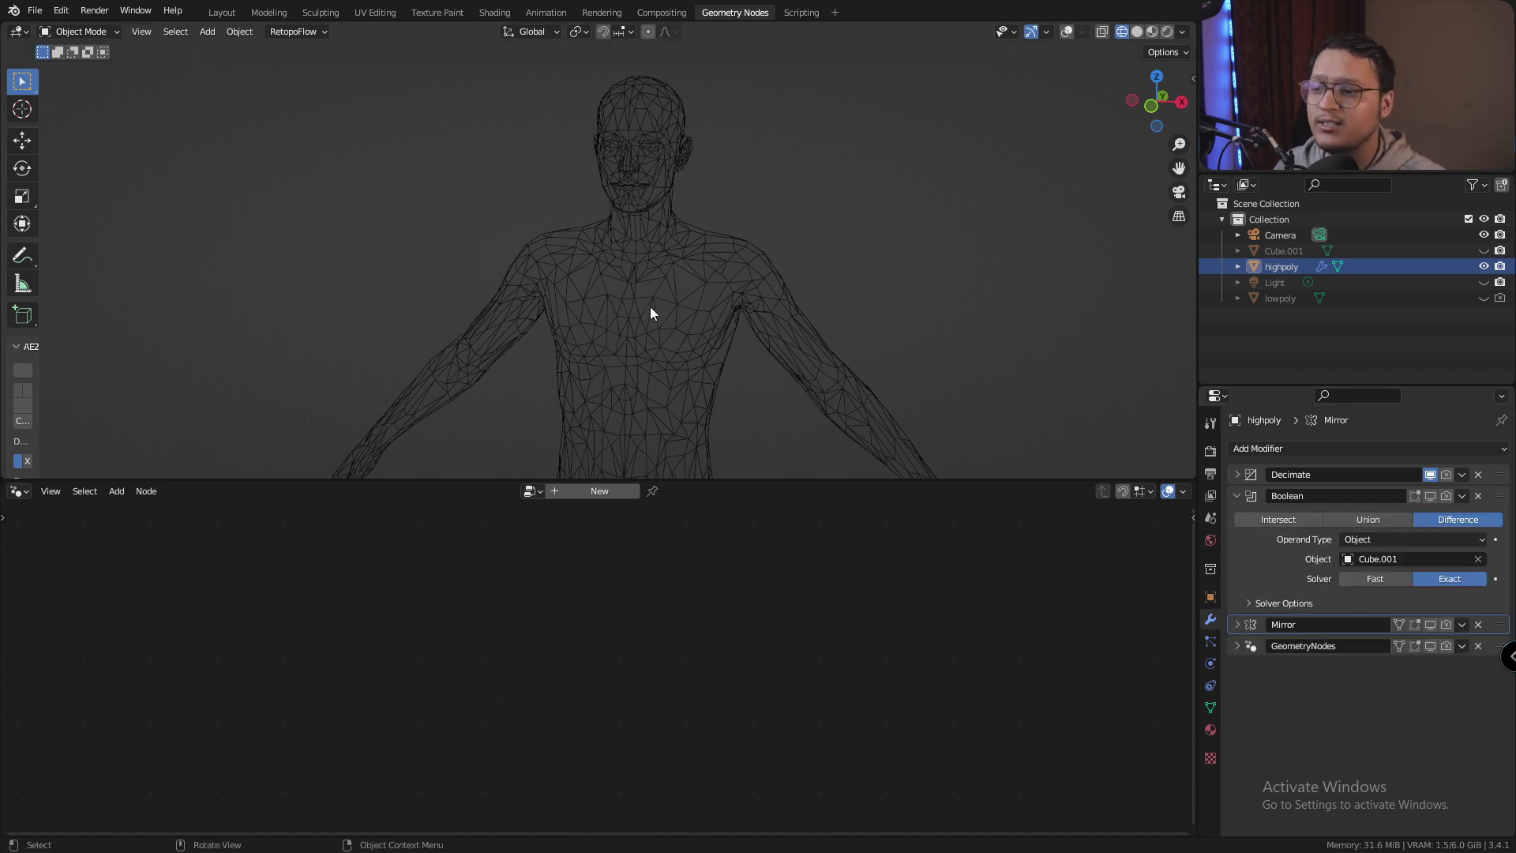
middle_drag(650, 306, 400, 331)
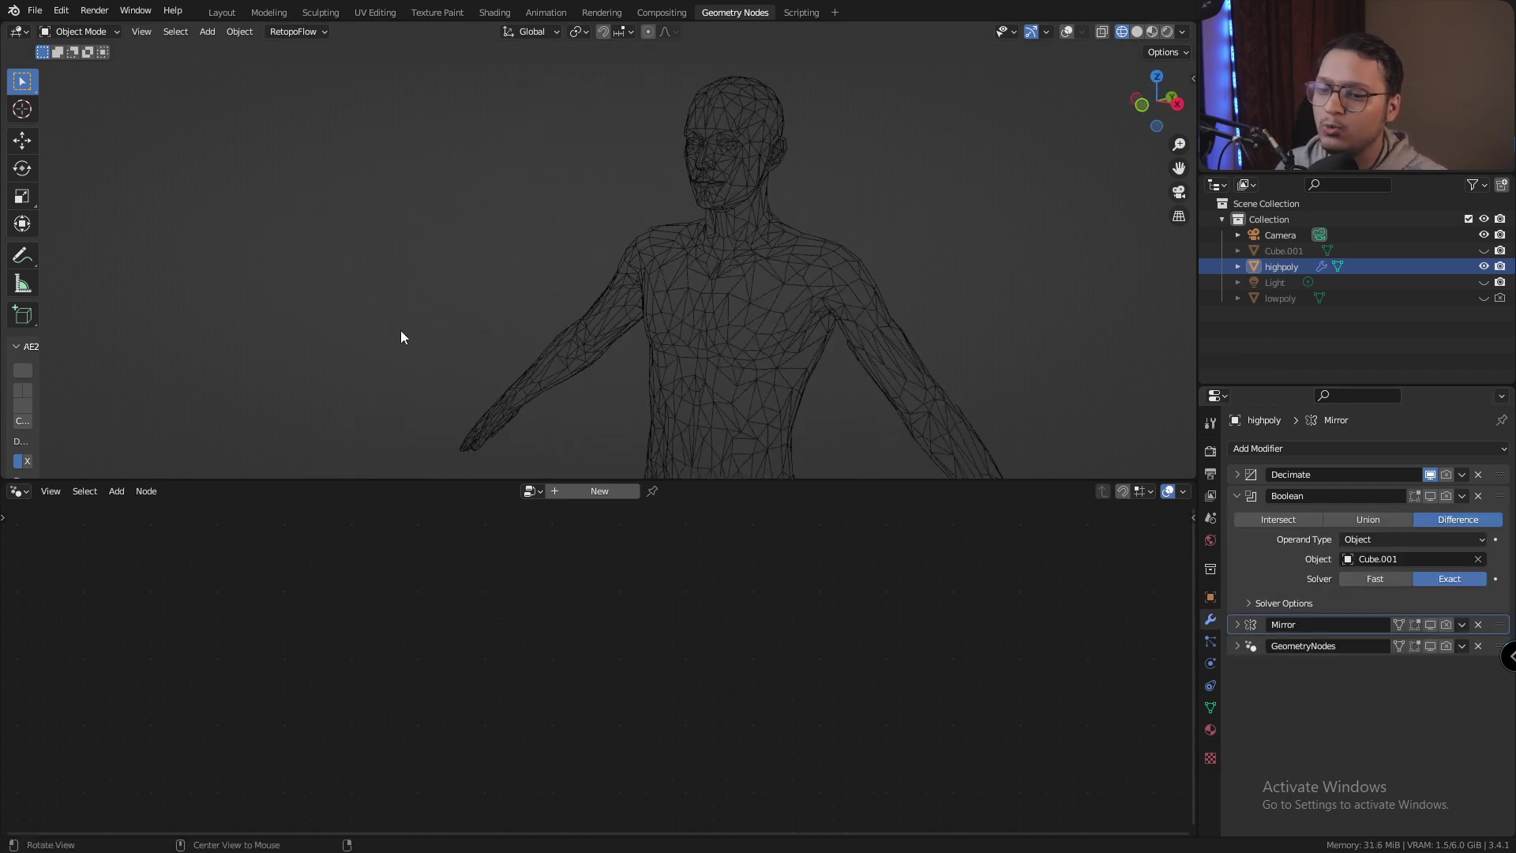
click(1430, 496)
middle_drag(862, 337, 703, 278)
scroll(703, 284, down, 3)
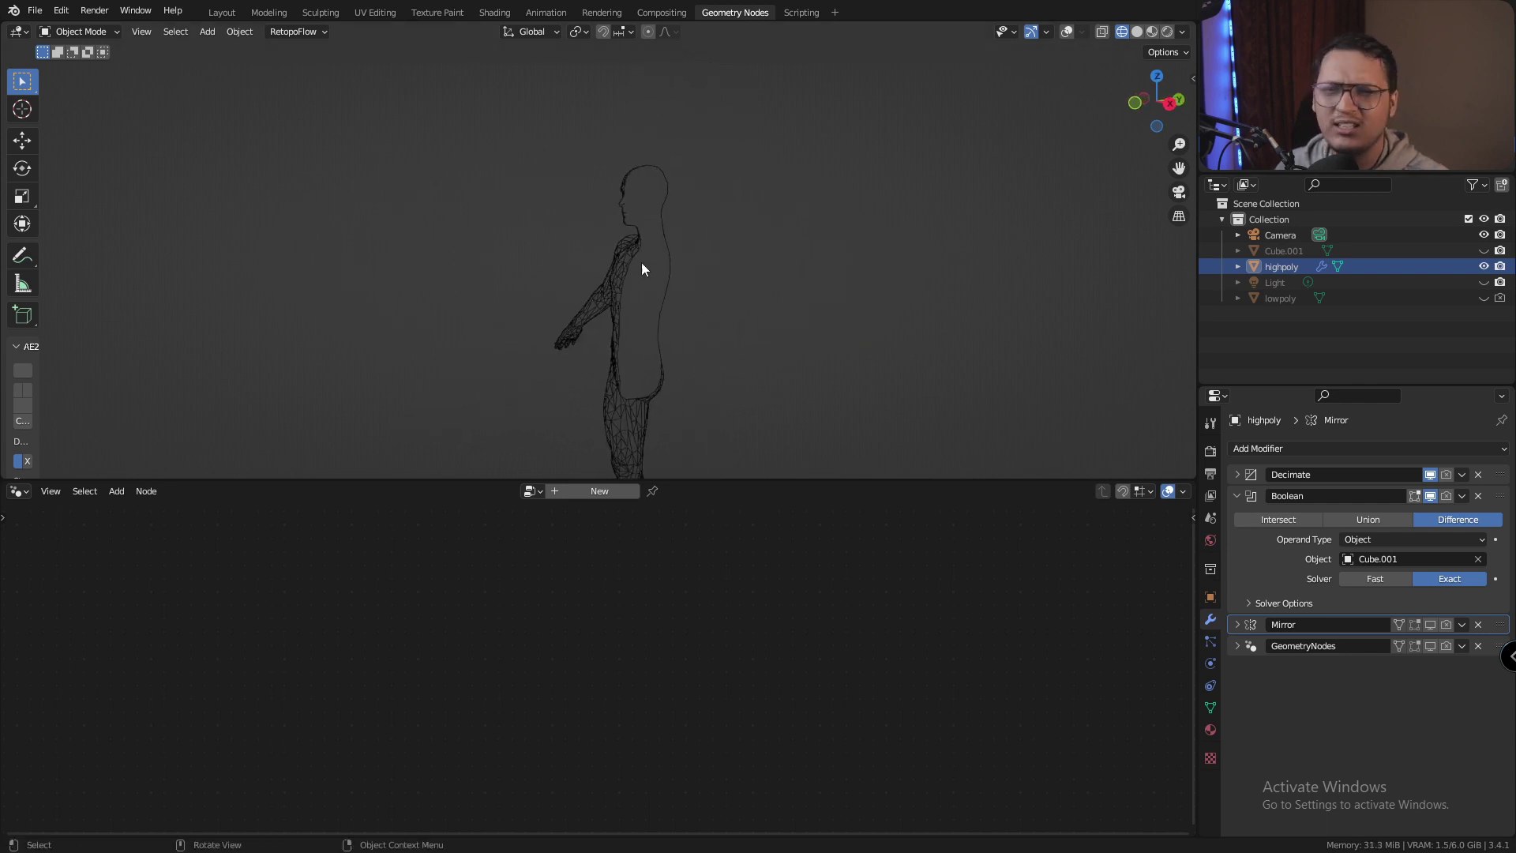
middle_drag(641, 262, 695, 312)
click(1431, 624)
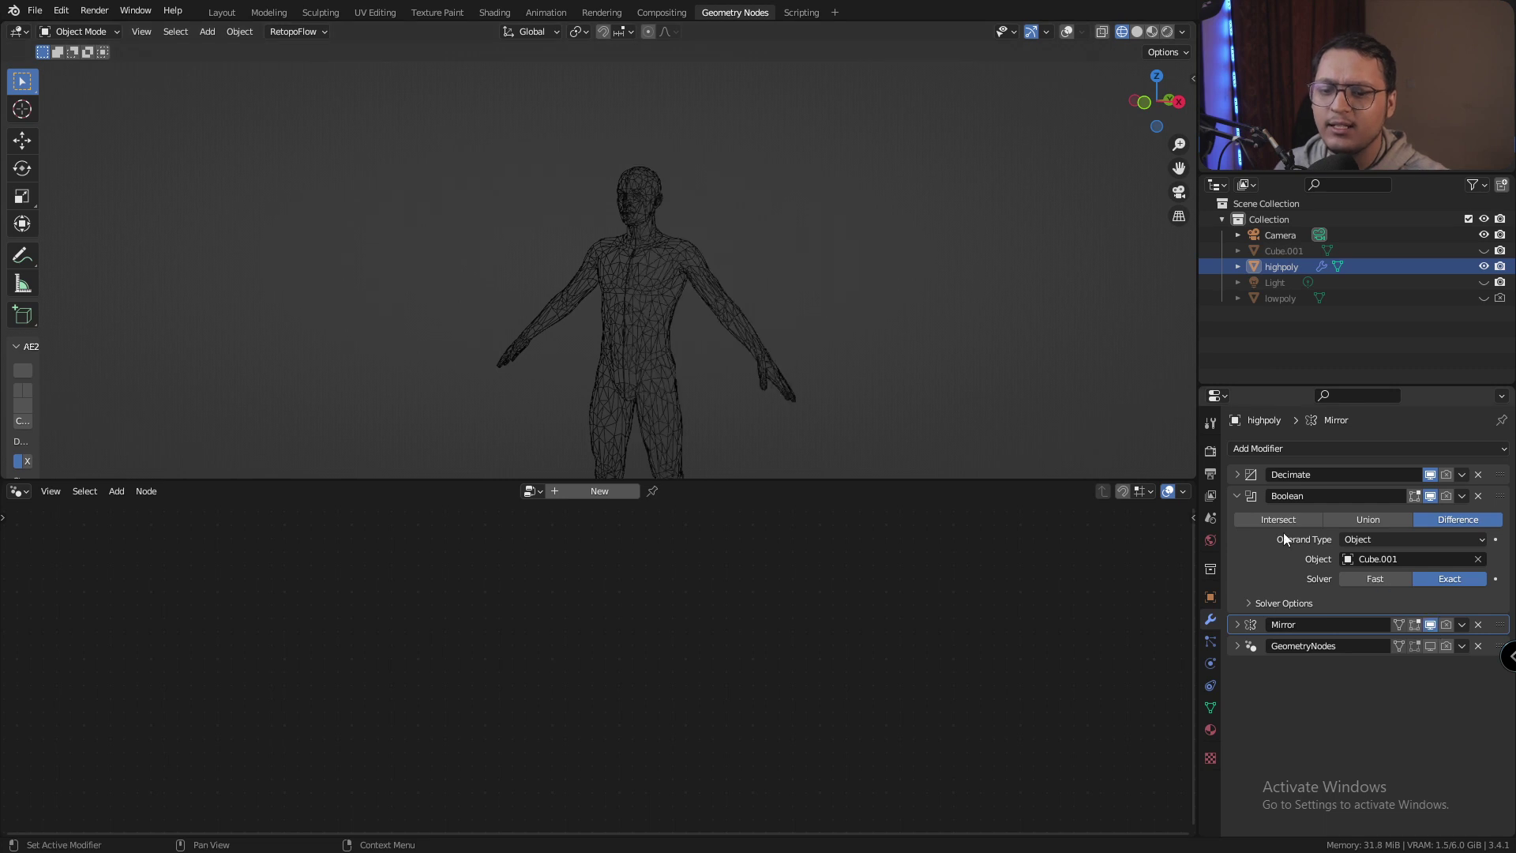
scroll(651, 311, up, 3)
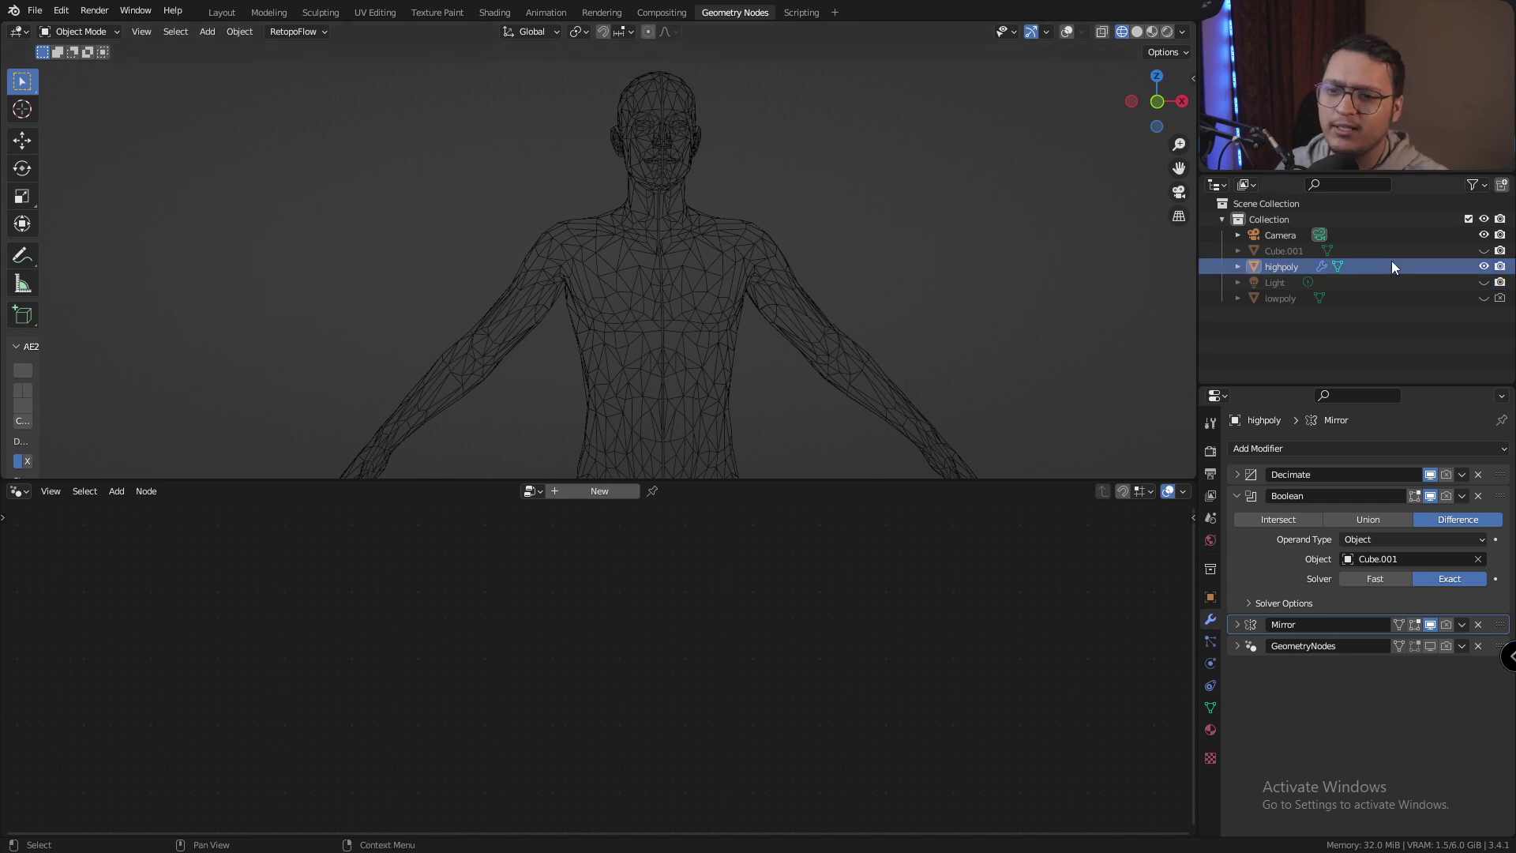
Hide the highpoly body, show the lowpoly body instead, and inspect its mesh in solid and wireframe shading
click(1484, 266)
click(1484, 298)
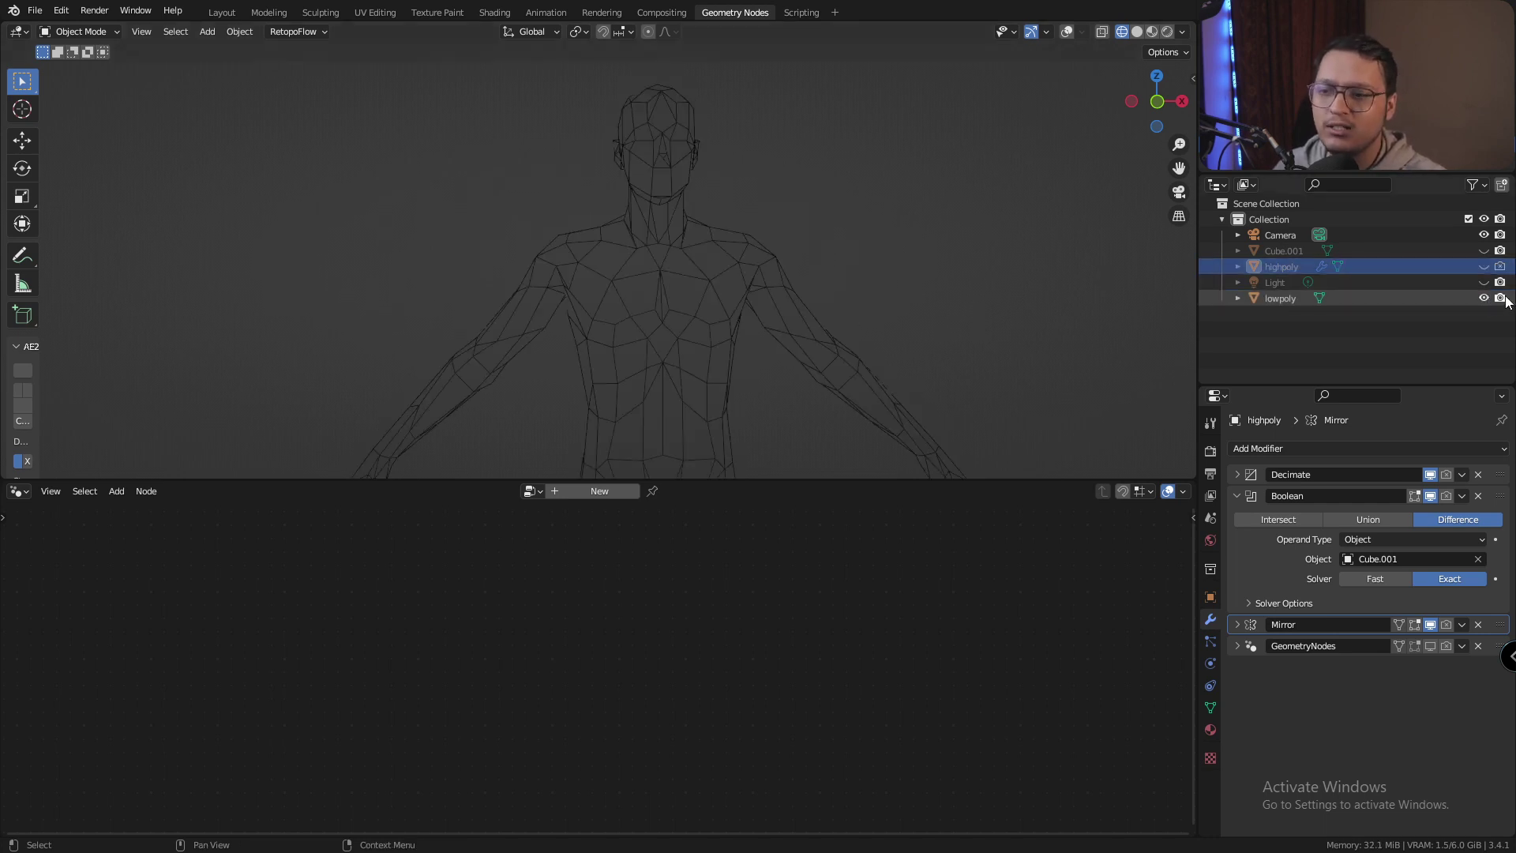
mouse_move(568, 315)
middle_down()
mouse_move(705, 329)
mouse_move(567, 305)
middle_up()
click(1137, 31)
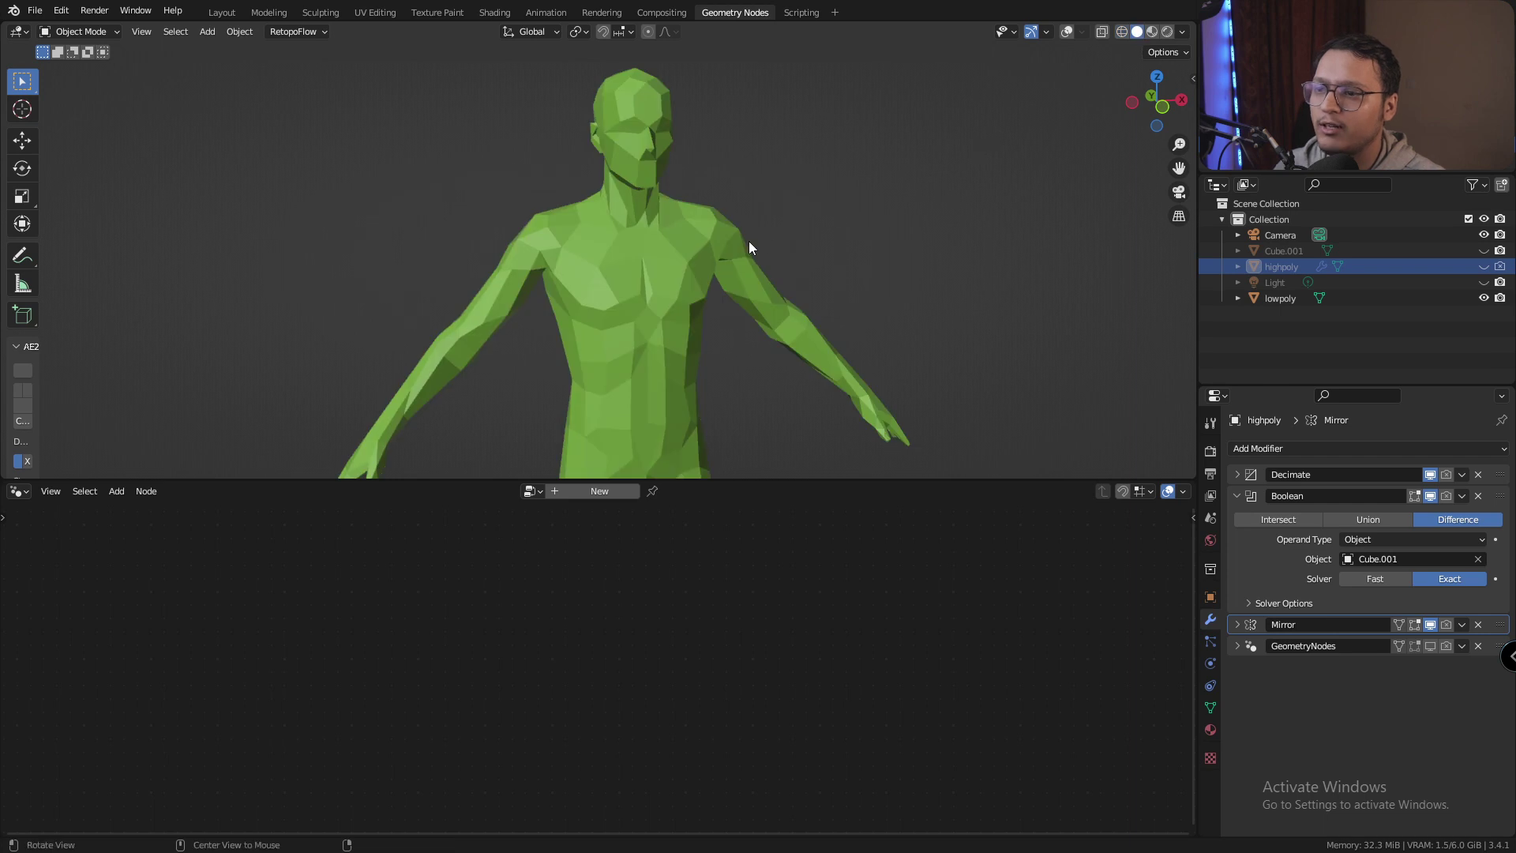
mouse_move(748, 240)
middle_down()
mouse_move(629, 227)
mouse_move(749, 240)
middle_up()
click(1121, 32)
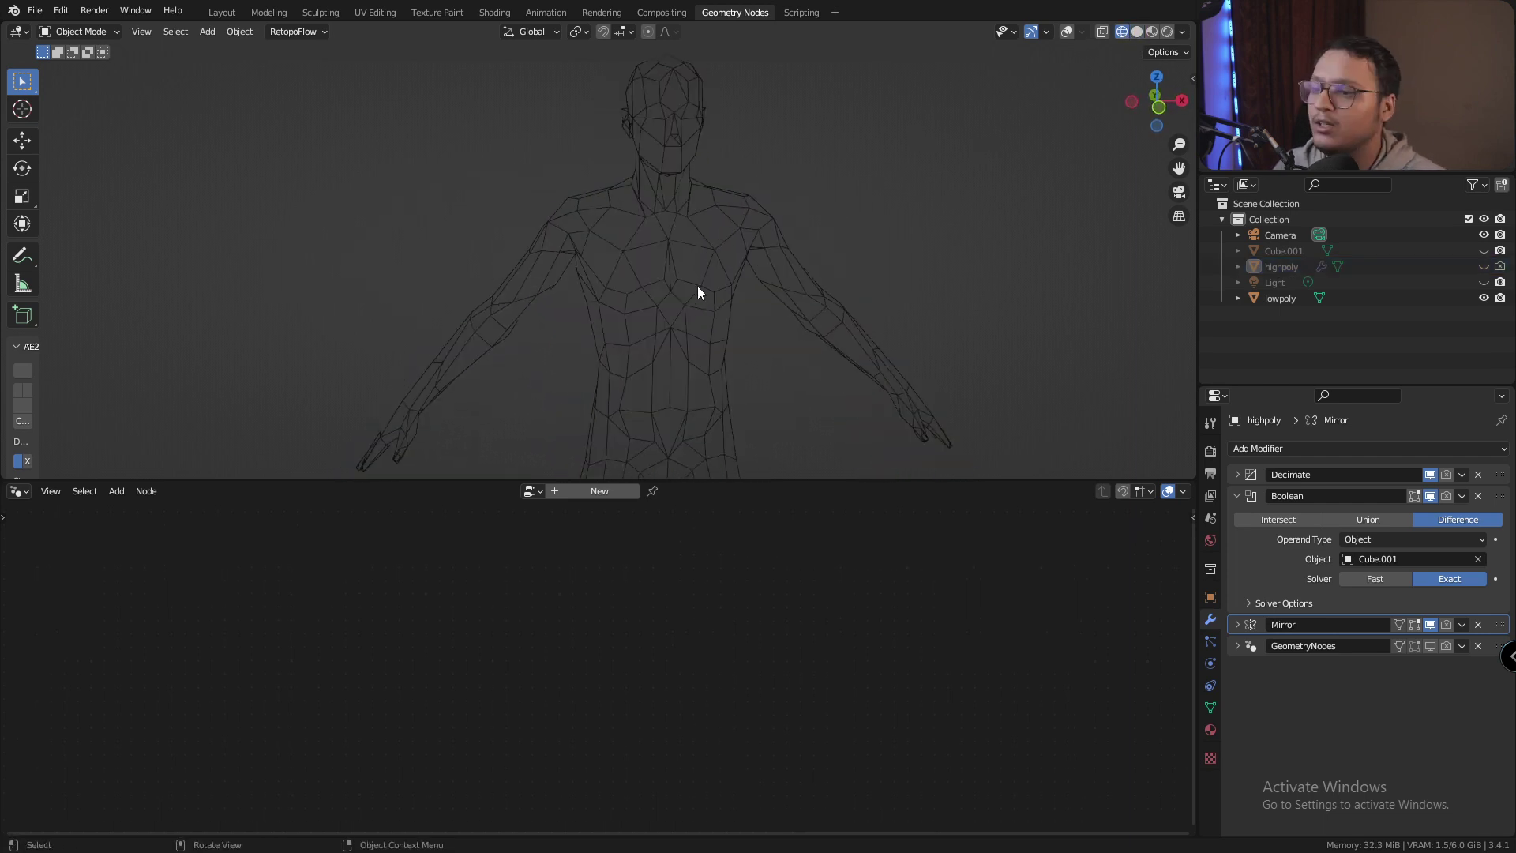
Create a new geometry node tree on the lowpoly body and insert a Triangulate node between Group Input and Group Output
click(697, 291)
click(584, 491)
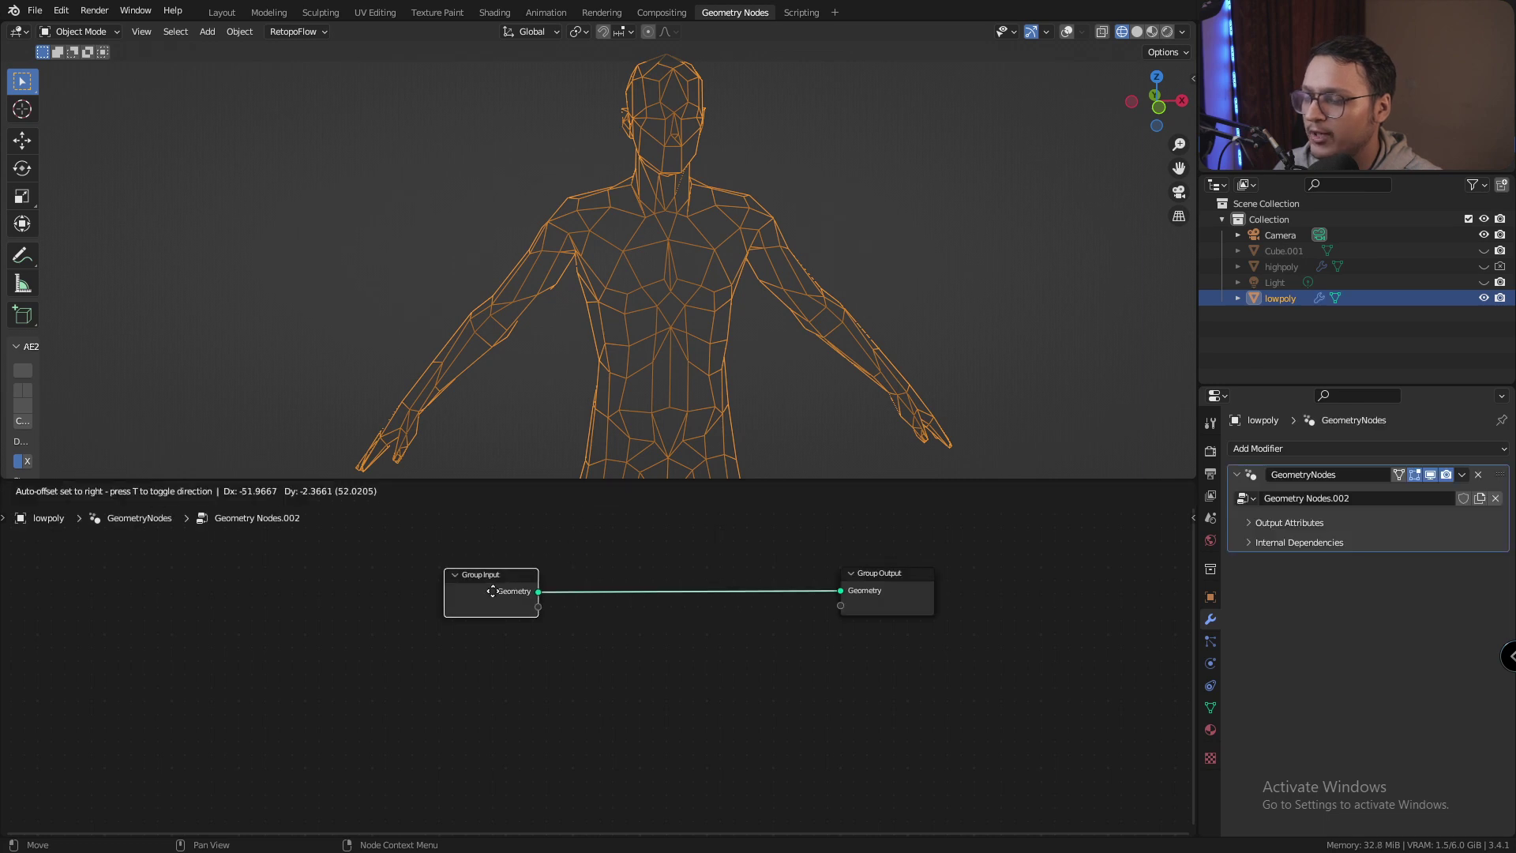
key(shift+a)
text(tri)
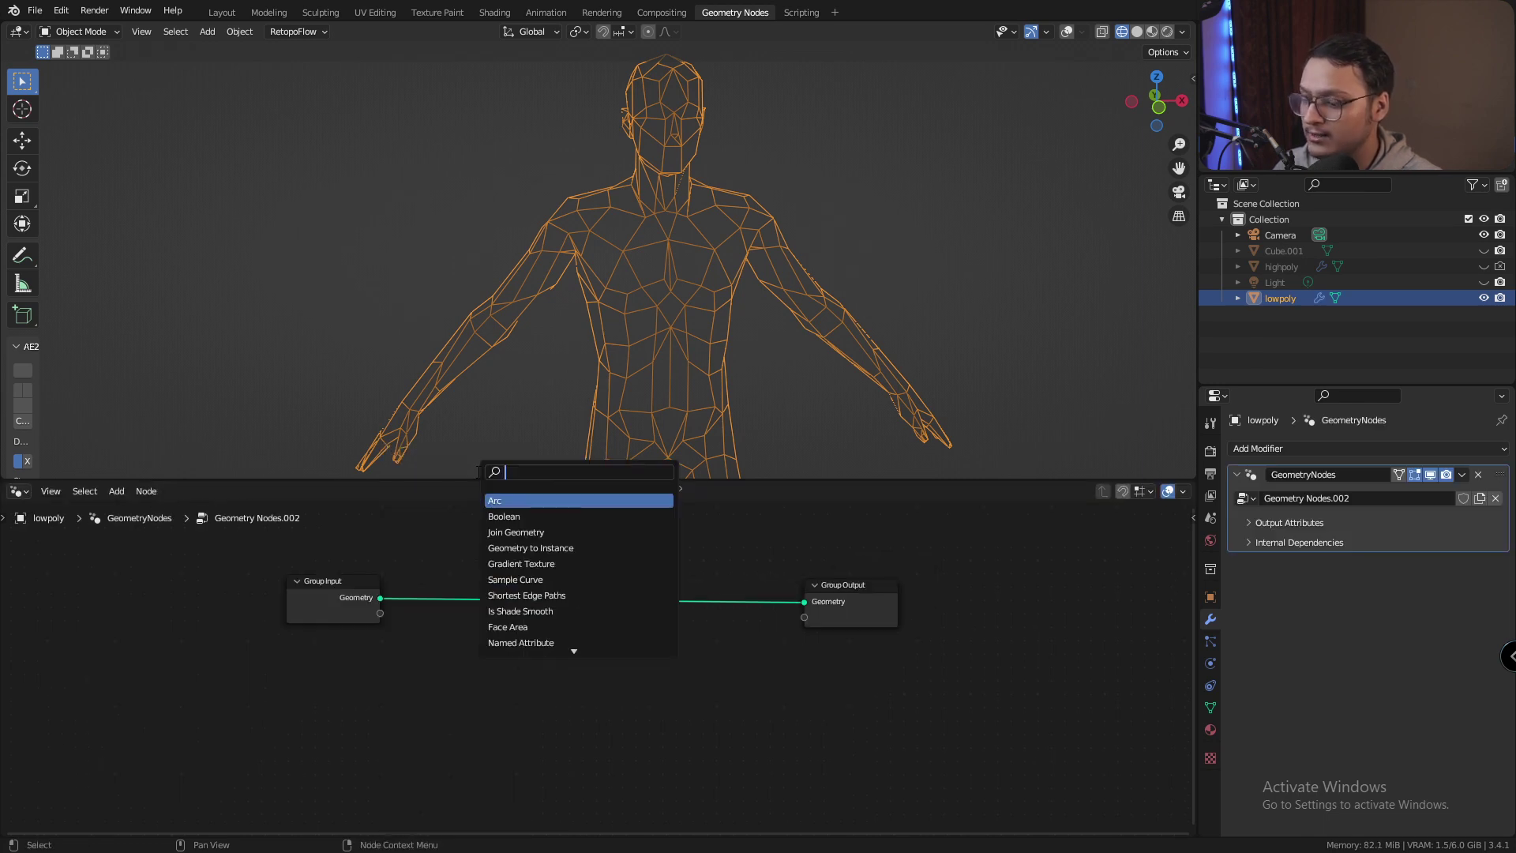
key(Down)
key(Return)
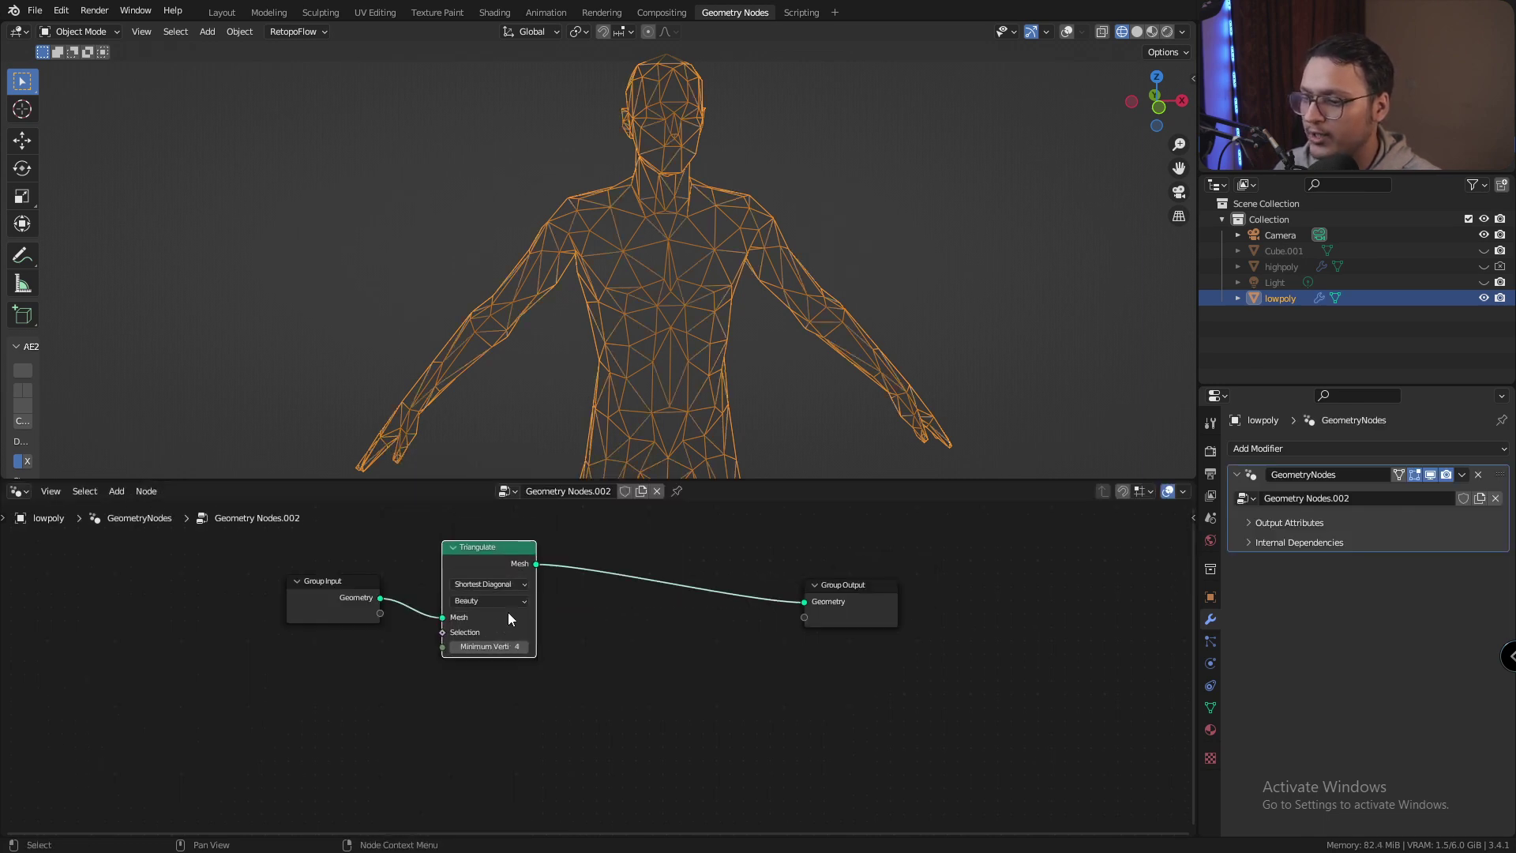
click(509, 613)
Insert a Dual Mesh node between Triangulate and Group Output, and check the mesh in solid and wireframe shading
scroll(825, 347, up, 3)
click(1137, 32)
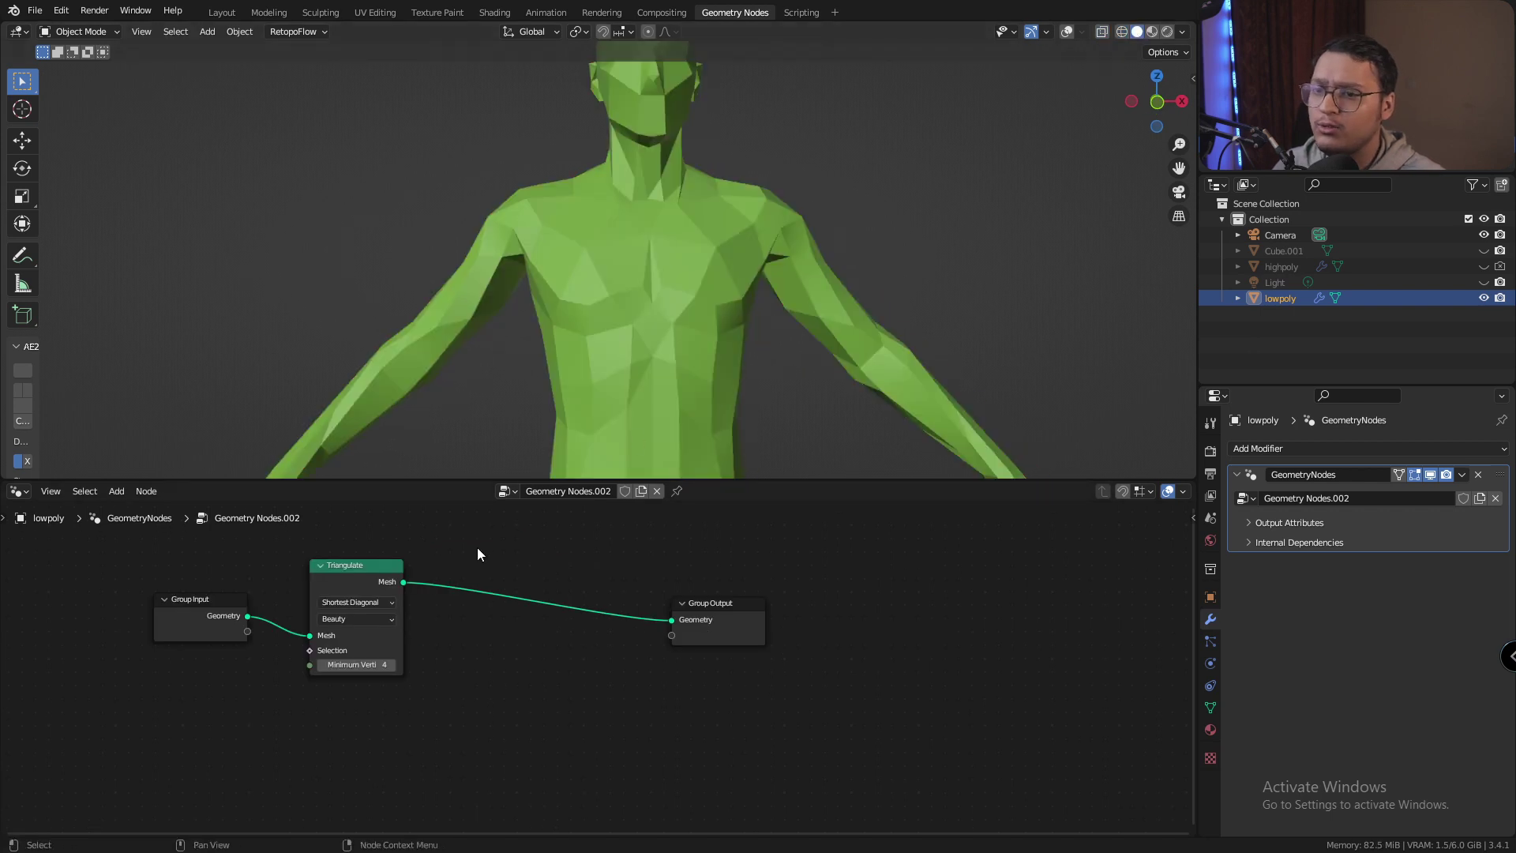
key(shift+a)
click(471, 479)
text(du)
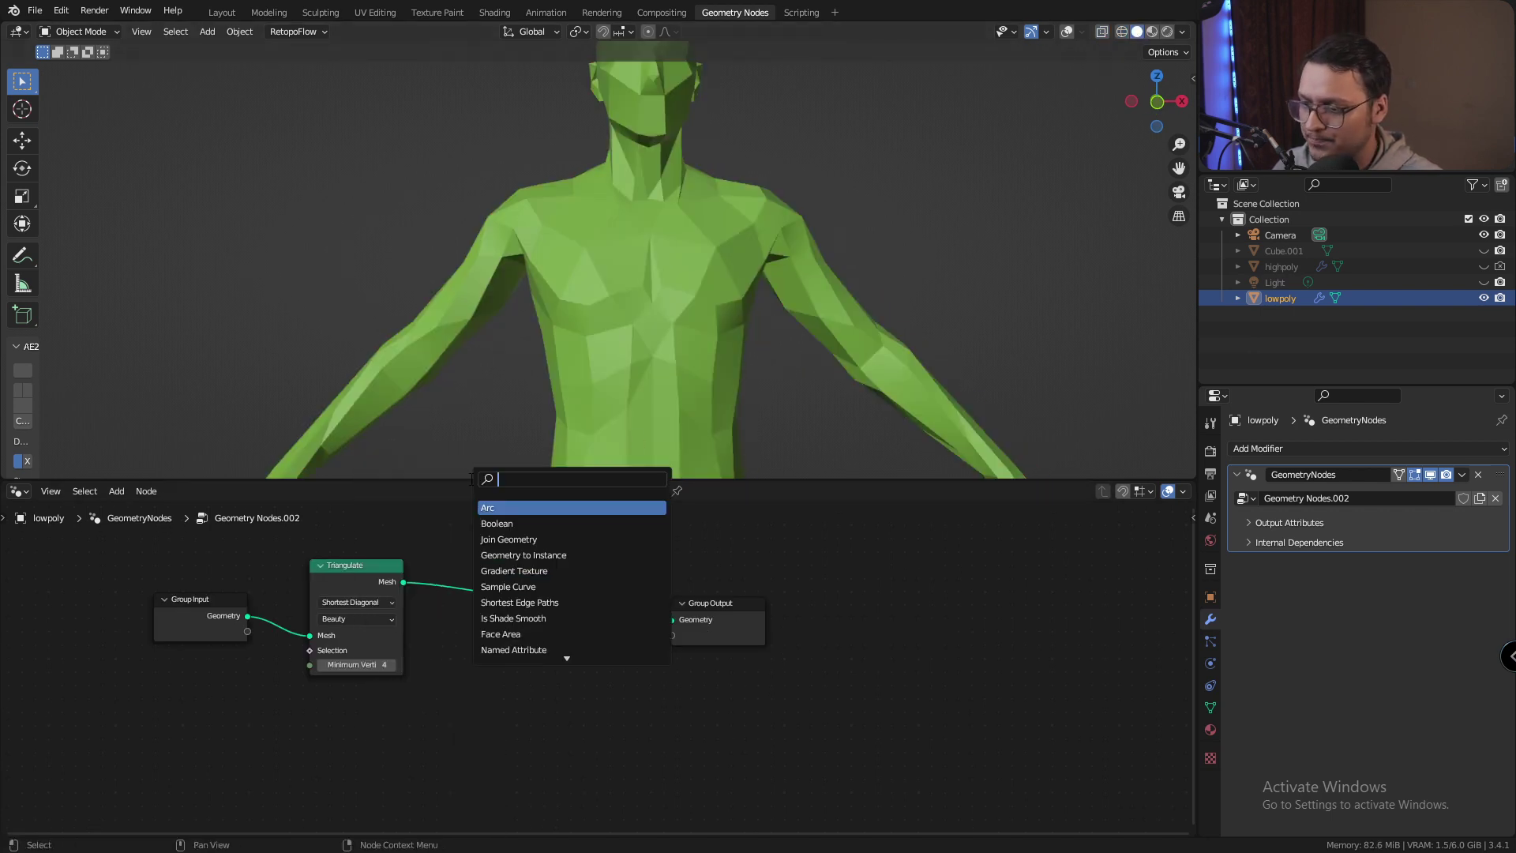
key(Return)
click(485, 579)
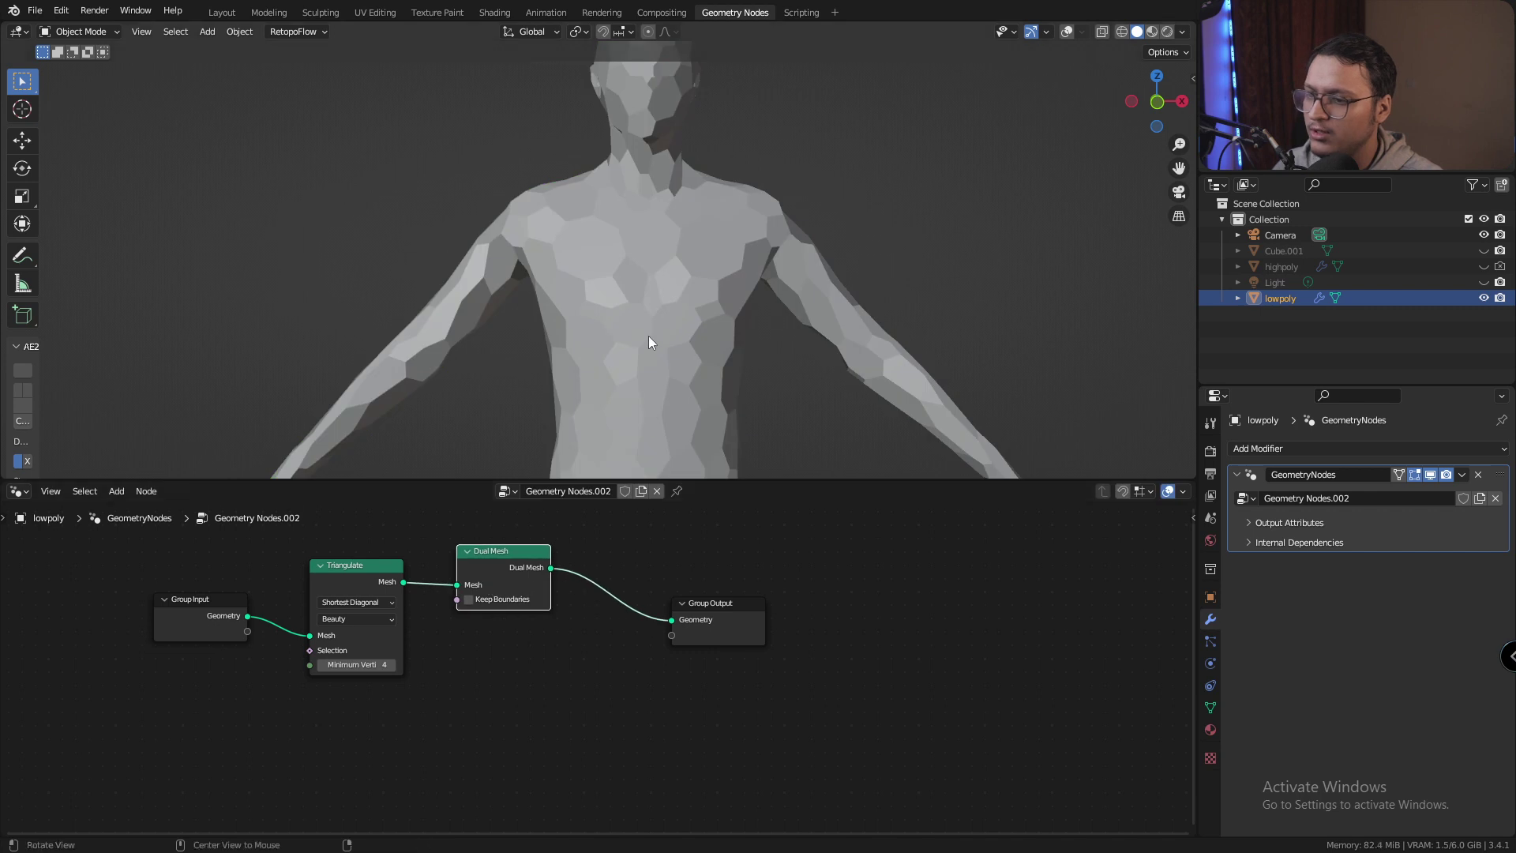
middle_drag(646, 339, 665, 226)
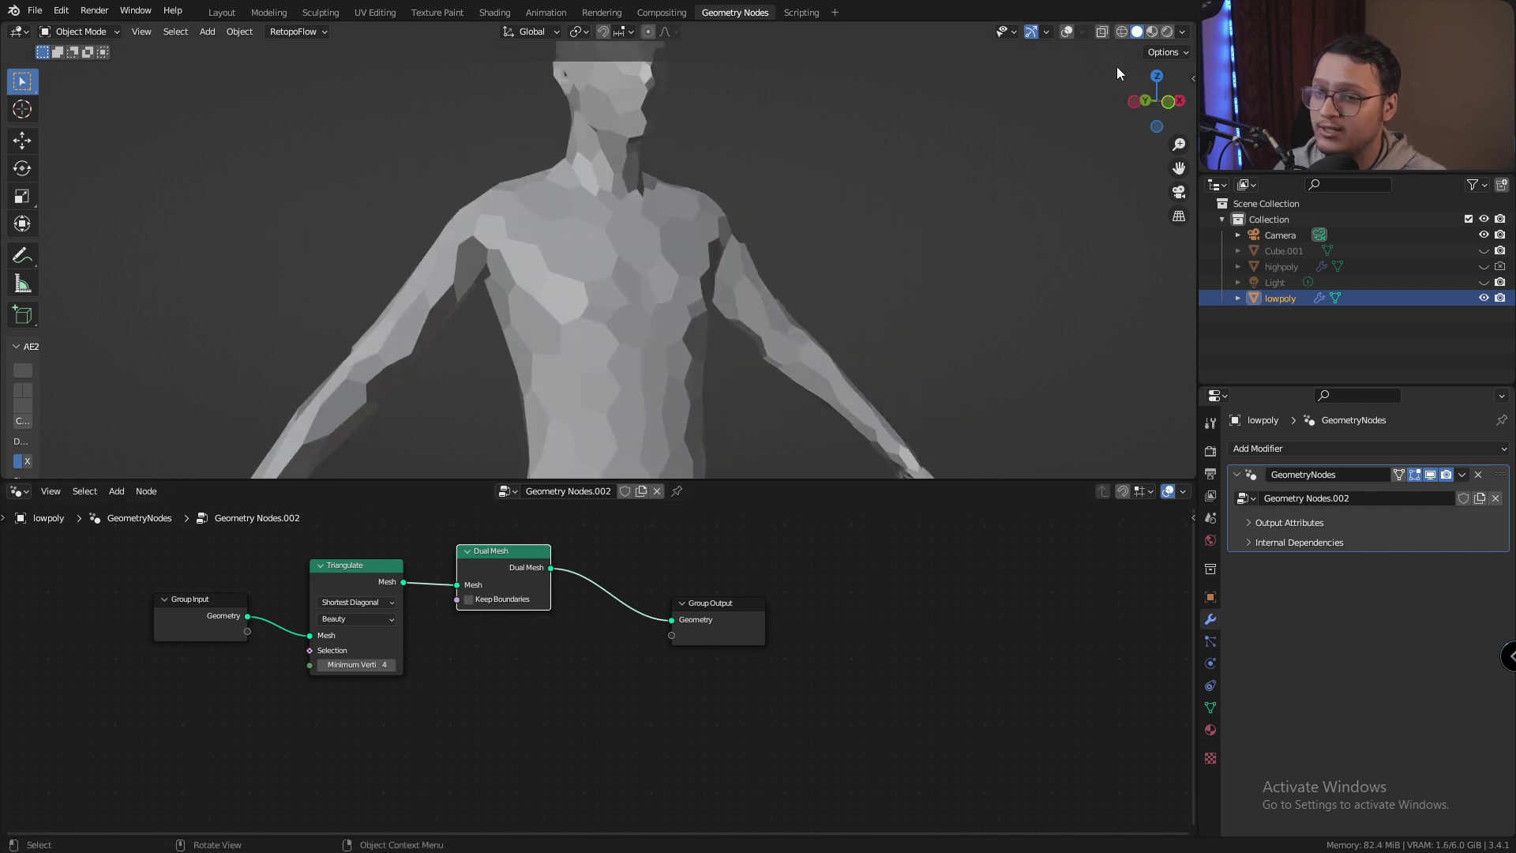
click(1121, 32)
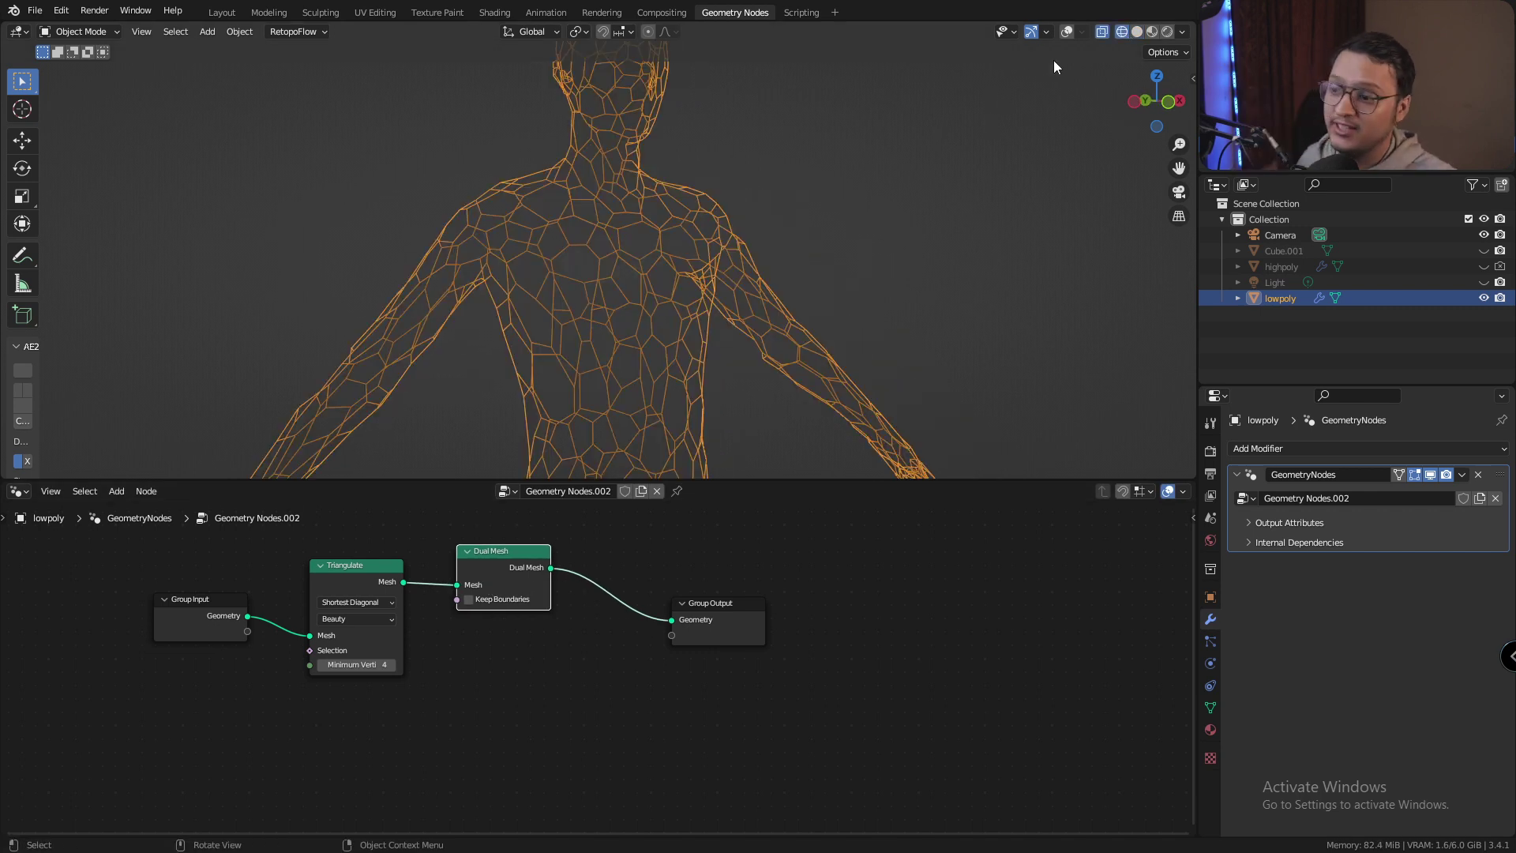
click(1137, 32)
Move the Group Output node farther away and insert an Extrude Mesh node between it and Dual Mesh
drag(716, 631, 888, 587)
key(shift+a)
click(616, 477)
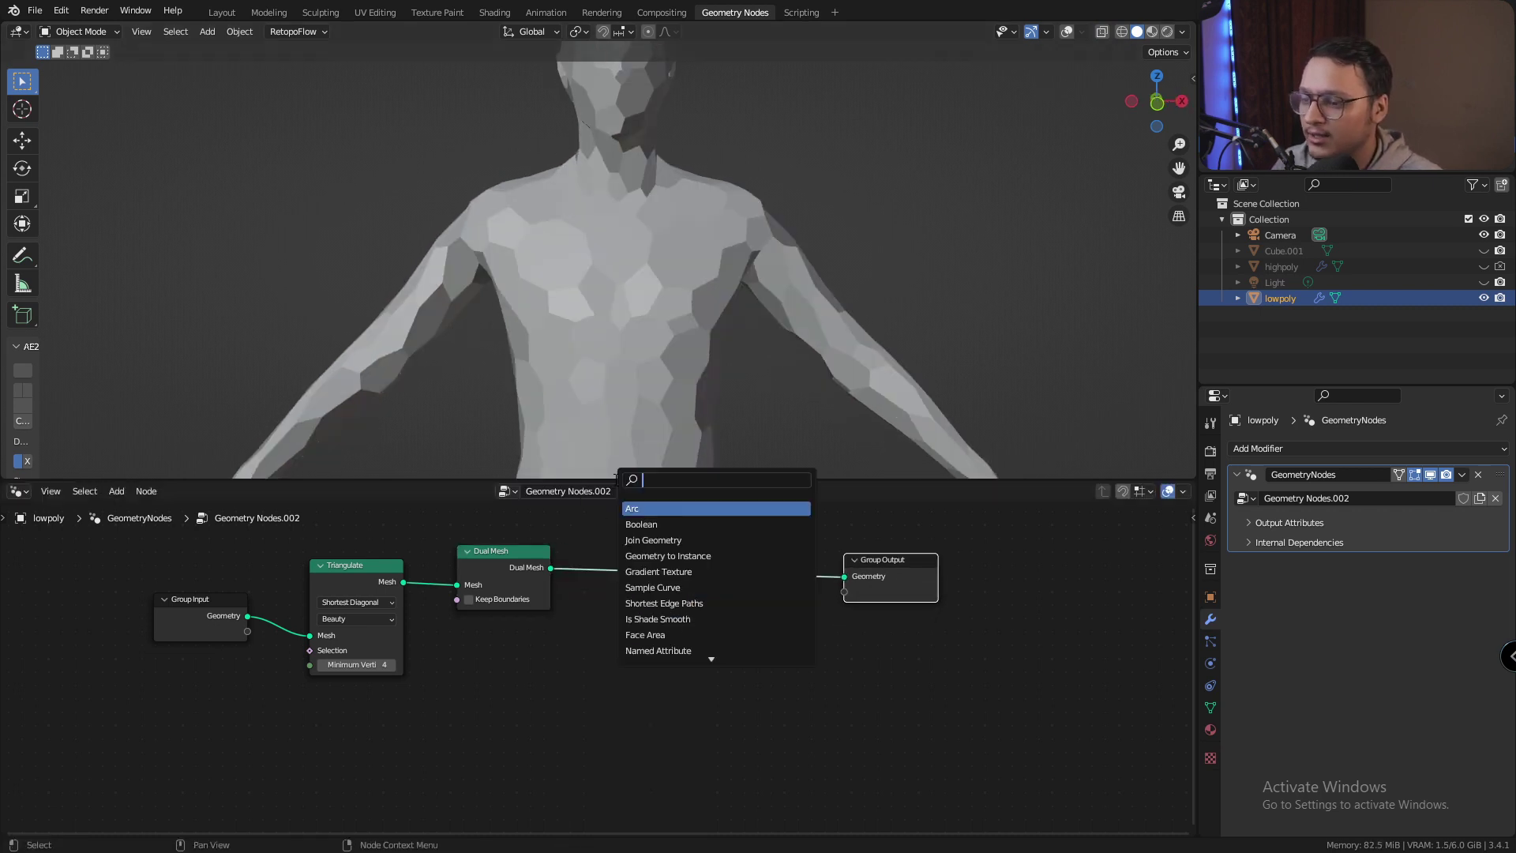
text(ext)
key(Return)
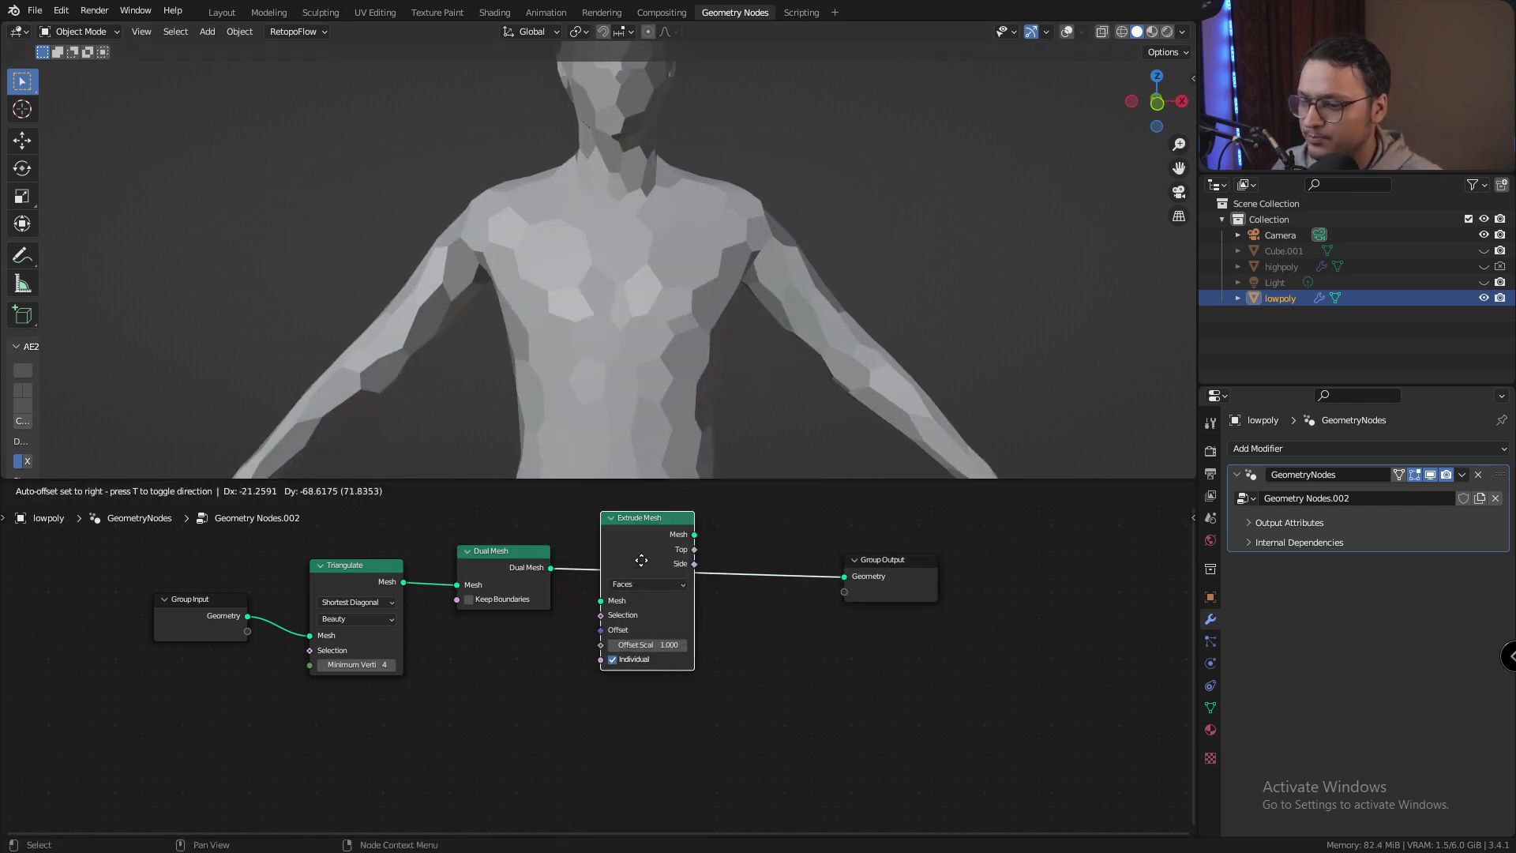
click(696, 566)
scroll(652, 277, down, 6)
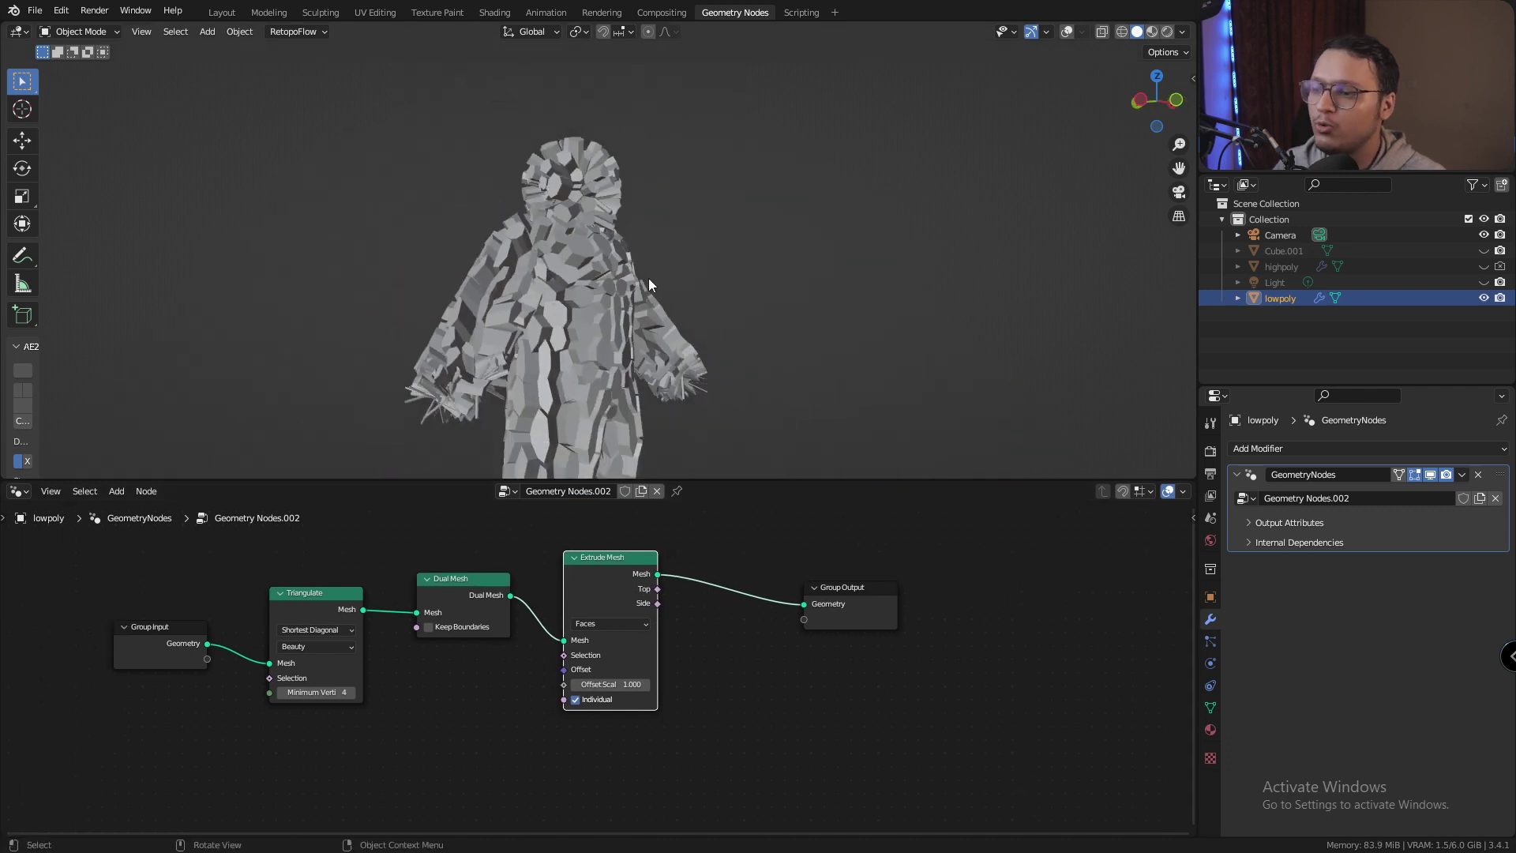
middle_drag(647, 278, 597, 313)
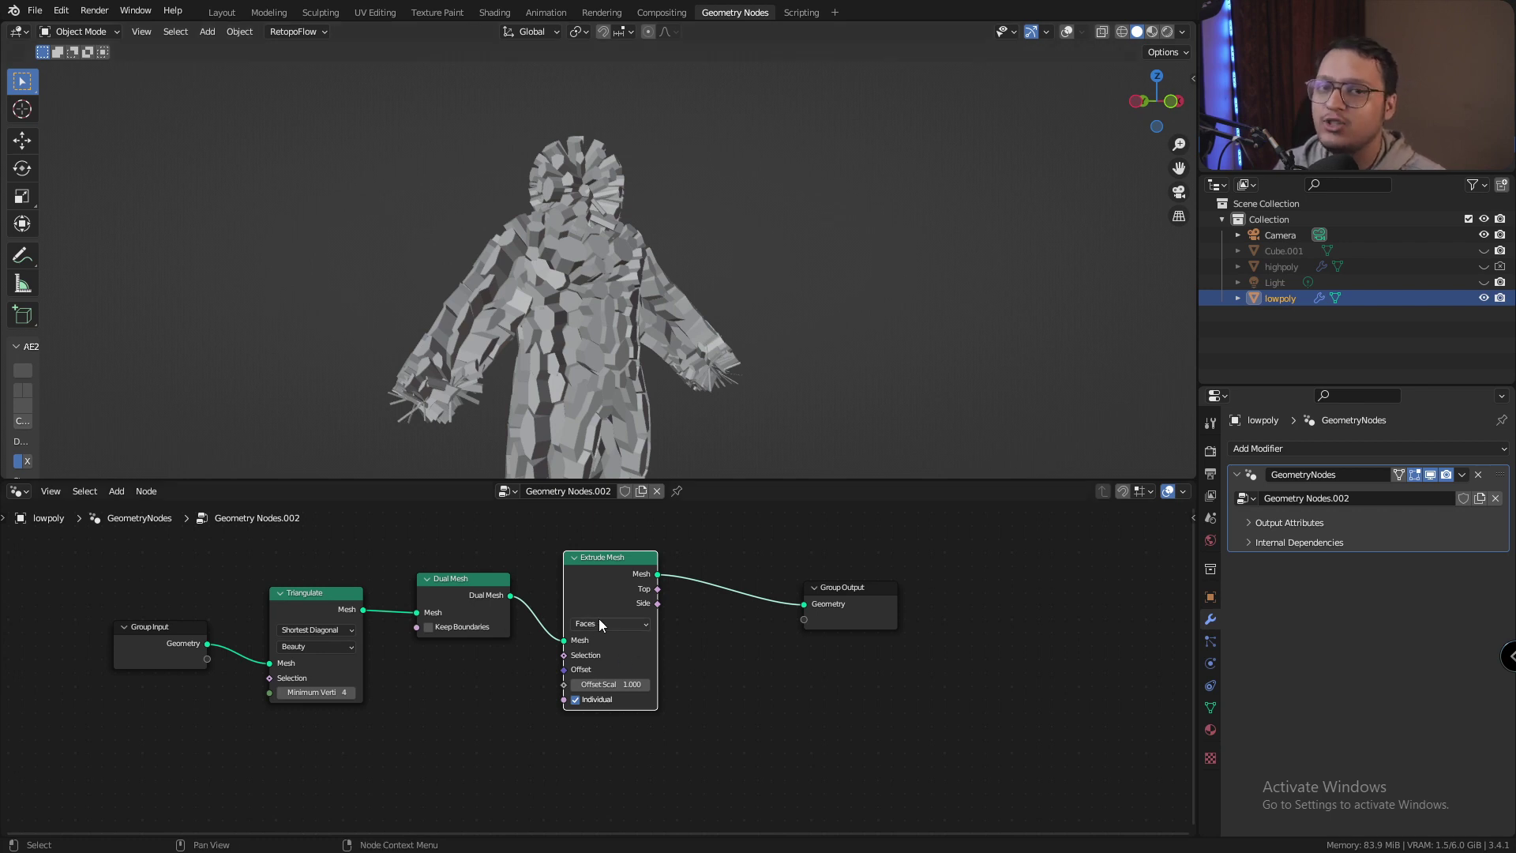
Set the Extrude Mesh node's Offset Scale to 0 and inspect the body's surface
drag(564, 669, 513, 670)
scroll(638, 348, up, 5)
scroll(654, 291, down, 2)
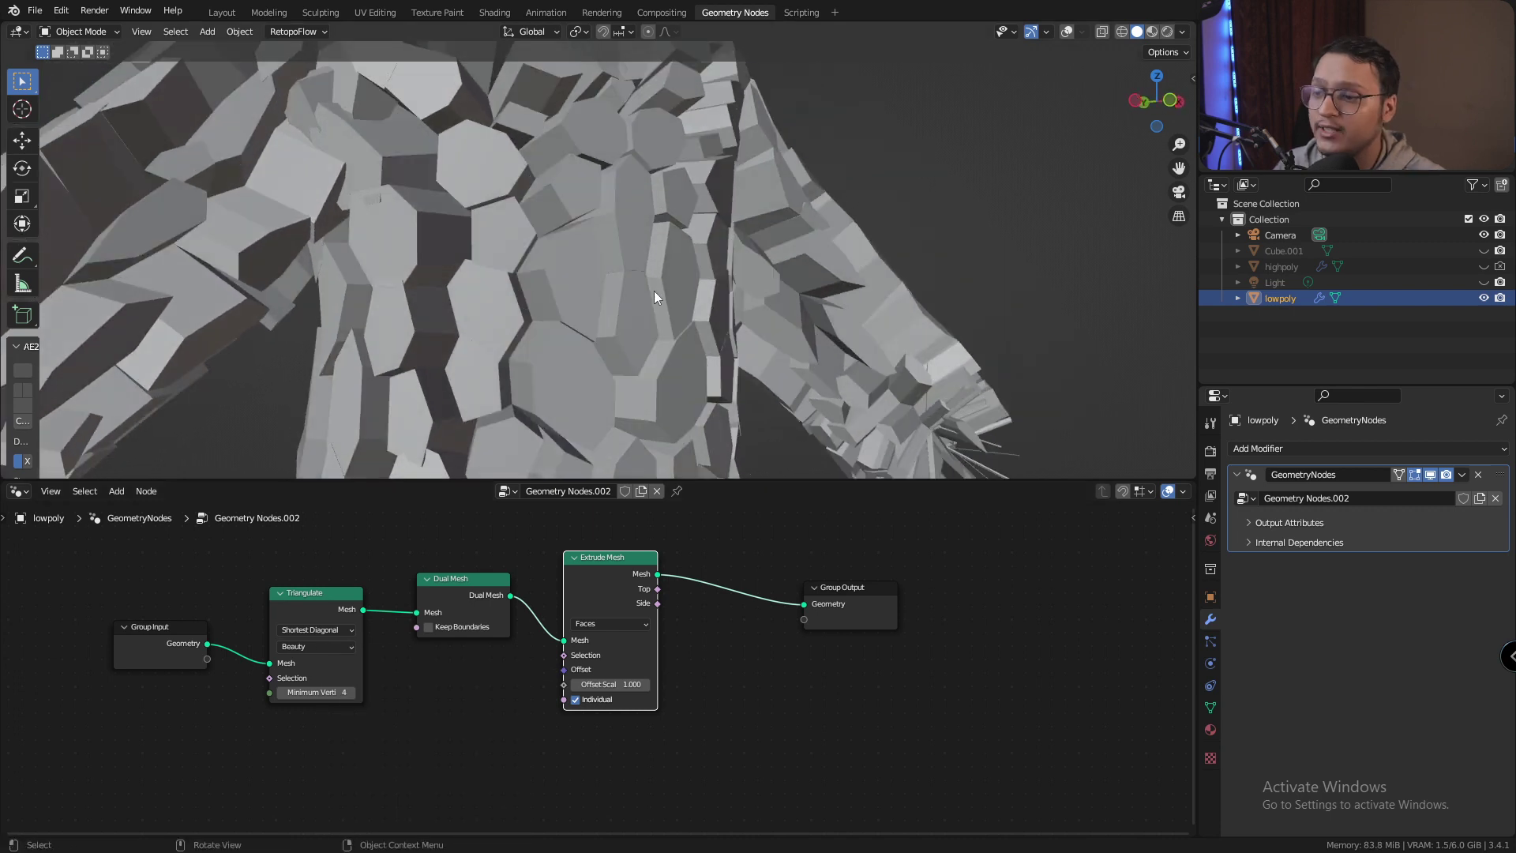
scroll(629, 624, up, 5)
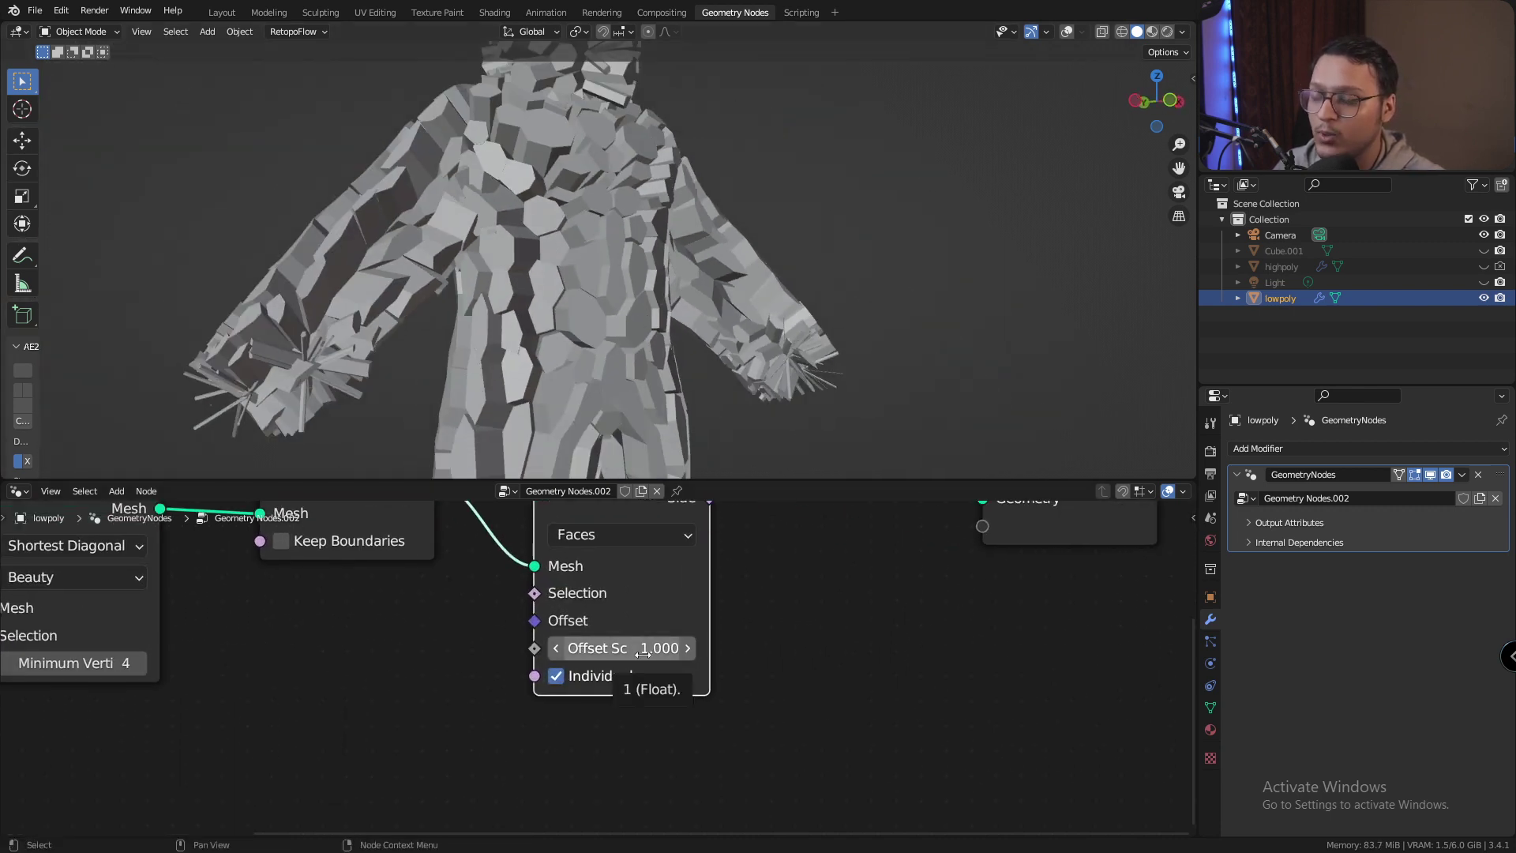
click(644, 654)
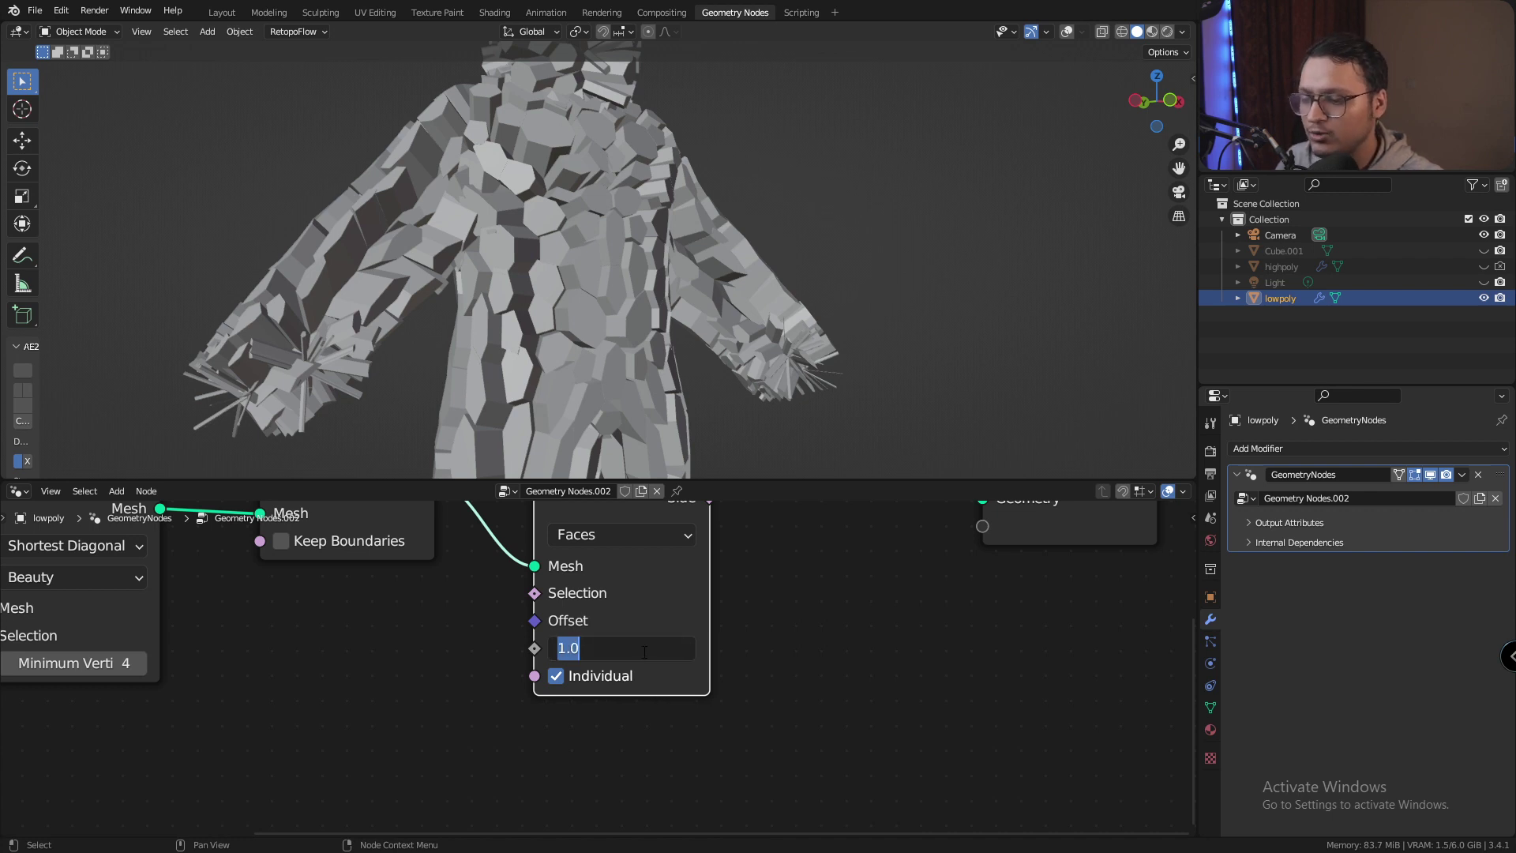
text(0)
key(Return)
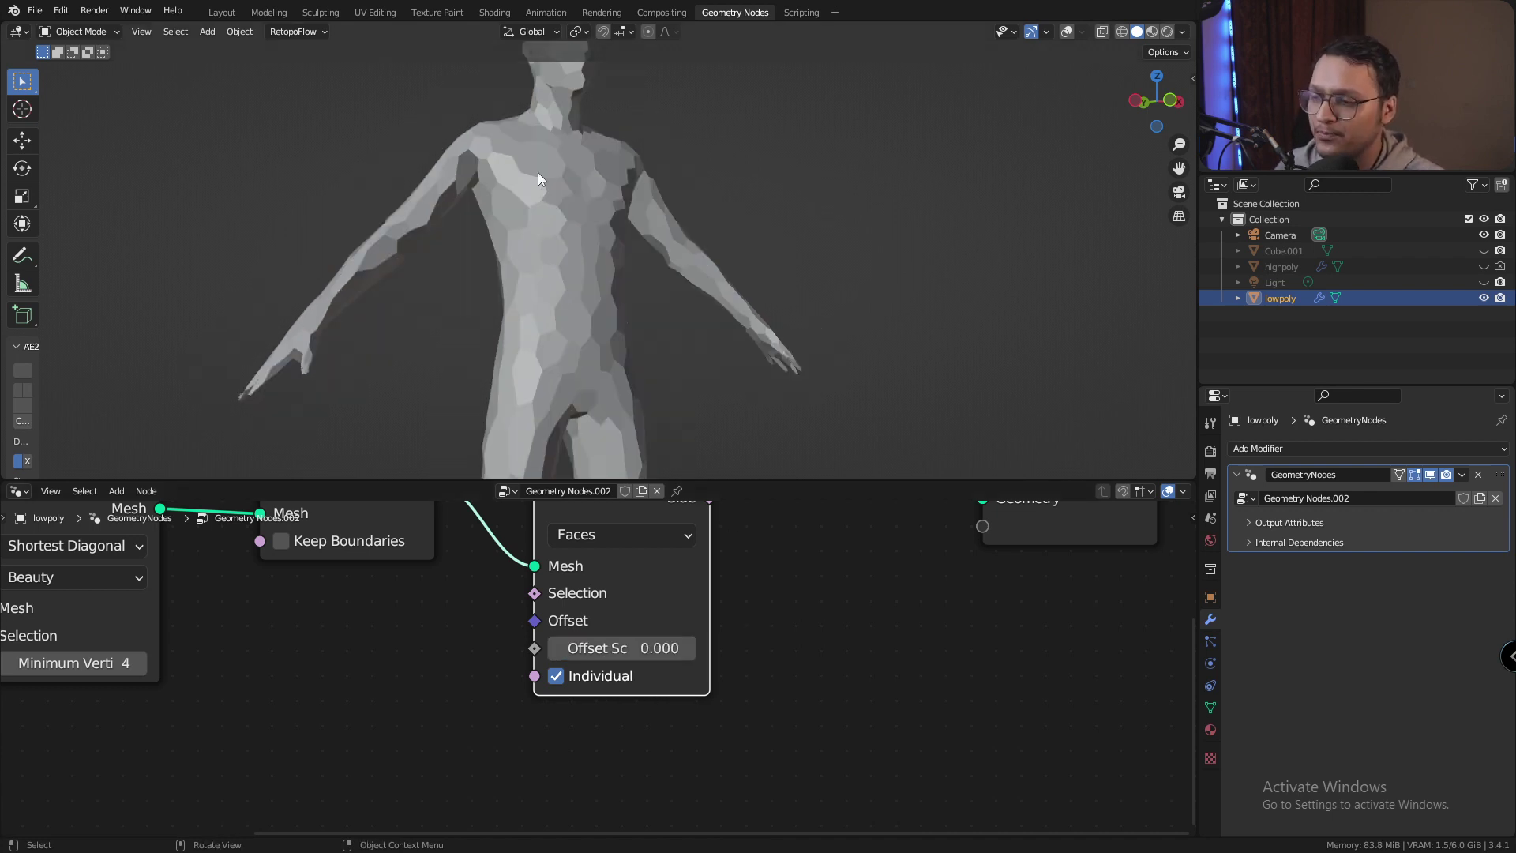
middle_drag(538, 172, 625, 449)
scroll(566, 218, up, 4)
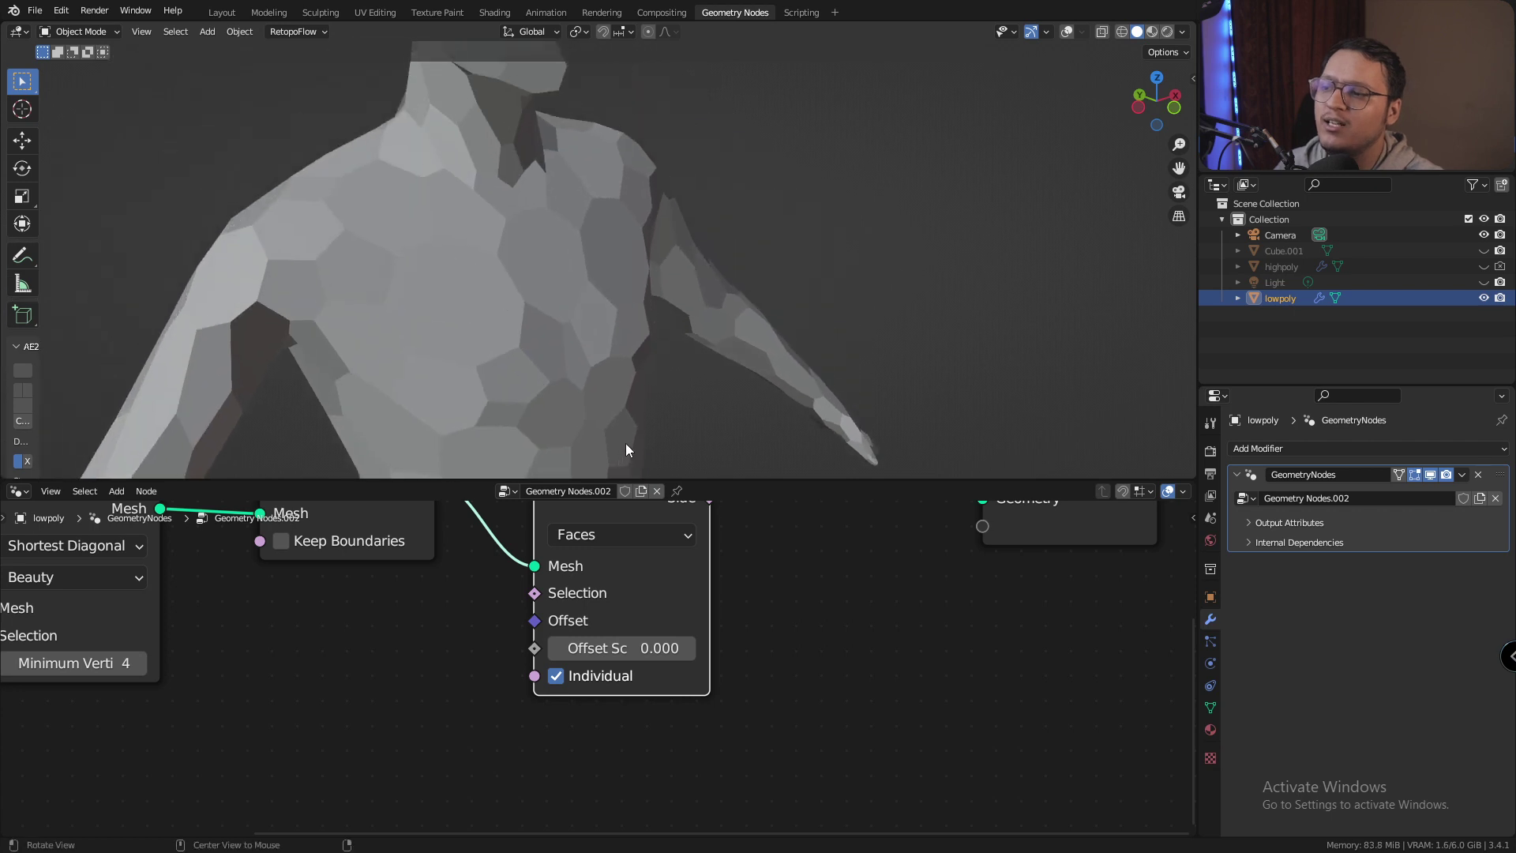
middle_drag(580, 361, 534, 337)
Insert a Scale Elements node between Extrude Mesh and Group Output, leaving space between the nodes
middle_drag(704, 575, 609, 647)
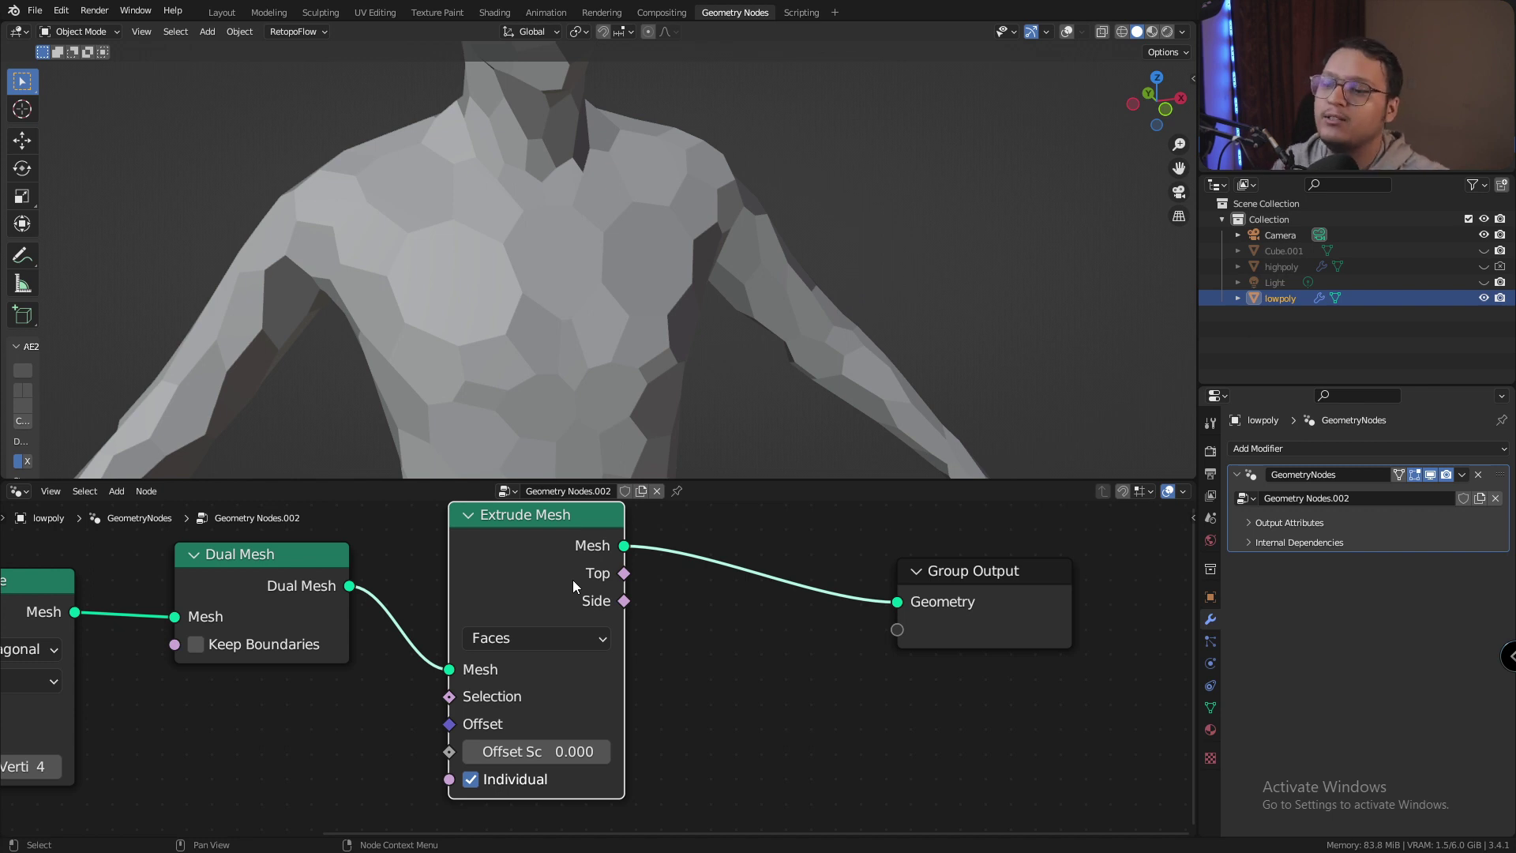
key(shift+a)
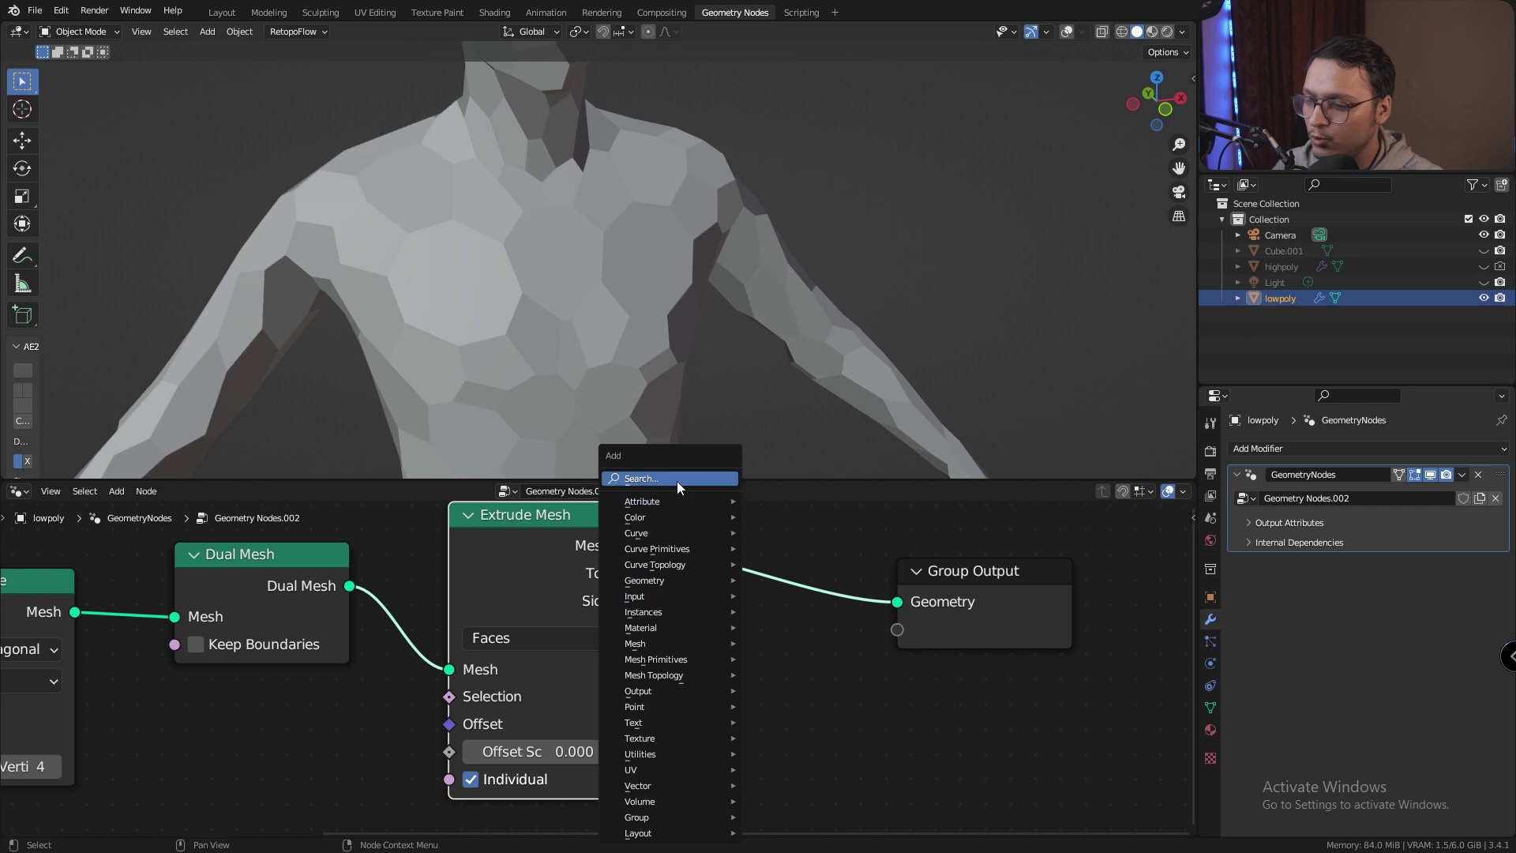
click(676, 481)
text(sca)
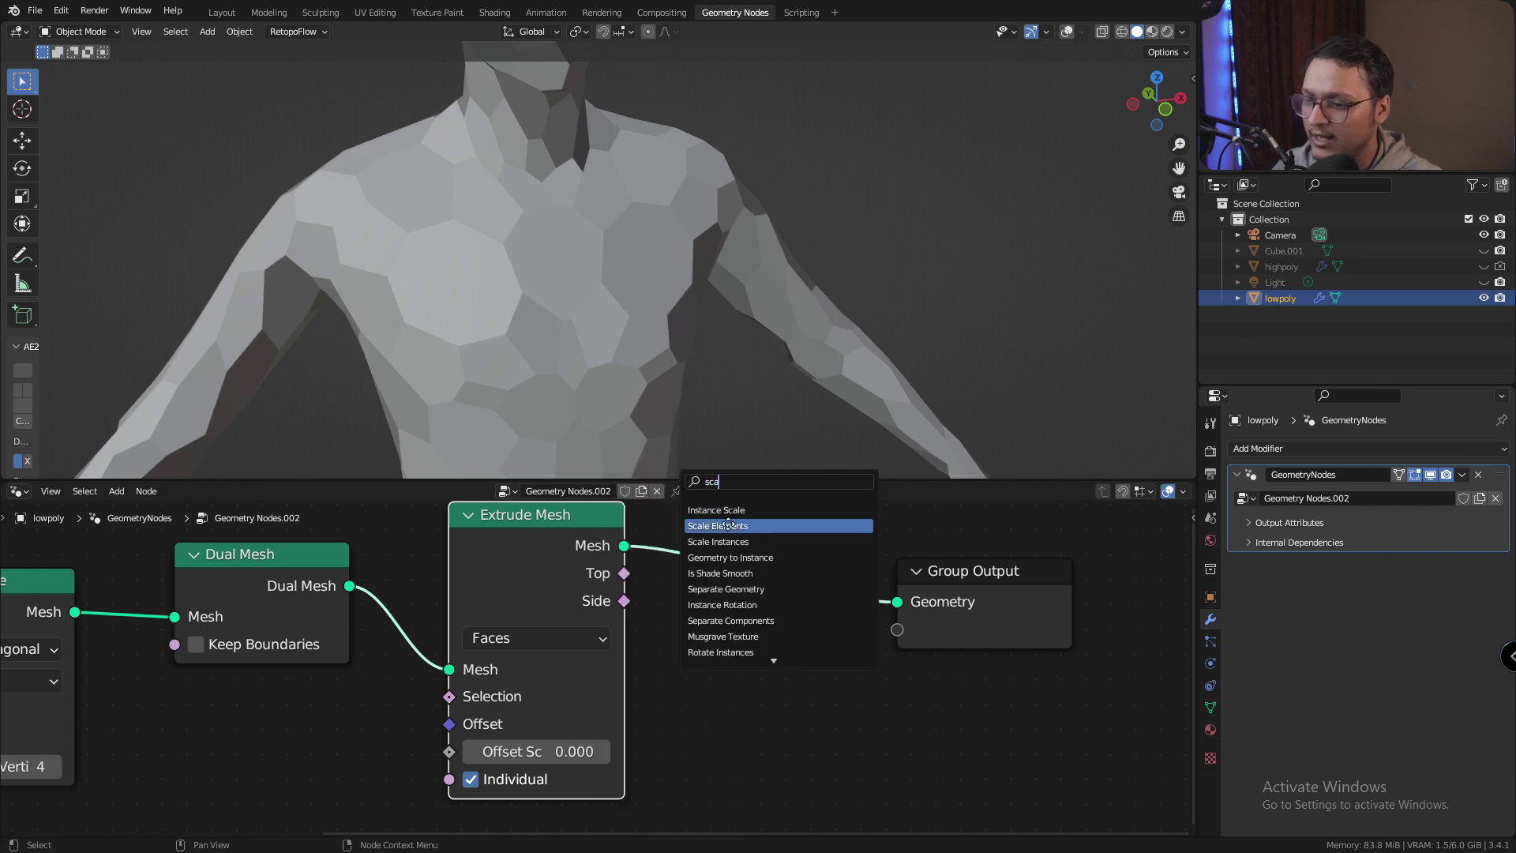
click(717, 526)
click(779, 581)
middle_drag(779, 581, 629, 580)
drag(628, 579, 698, 572)
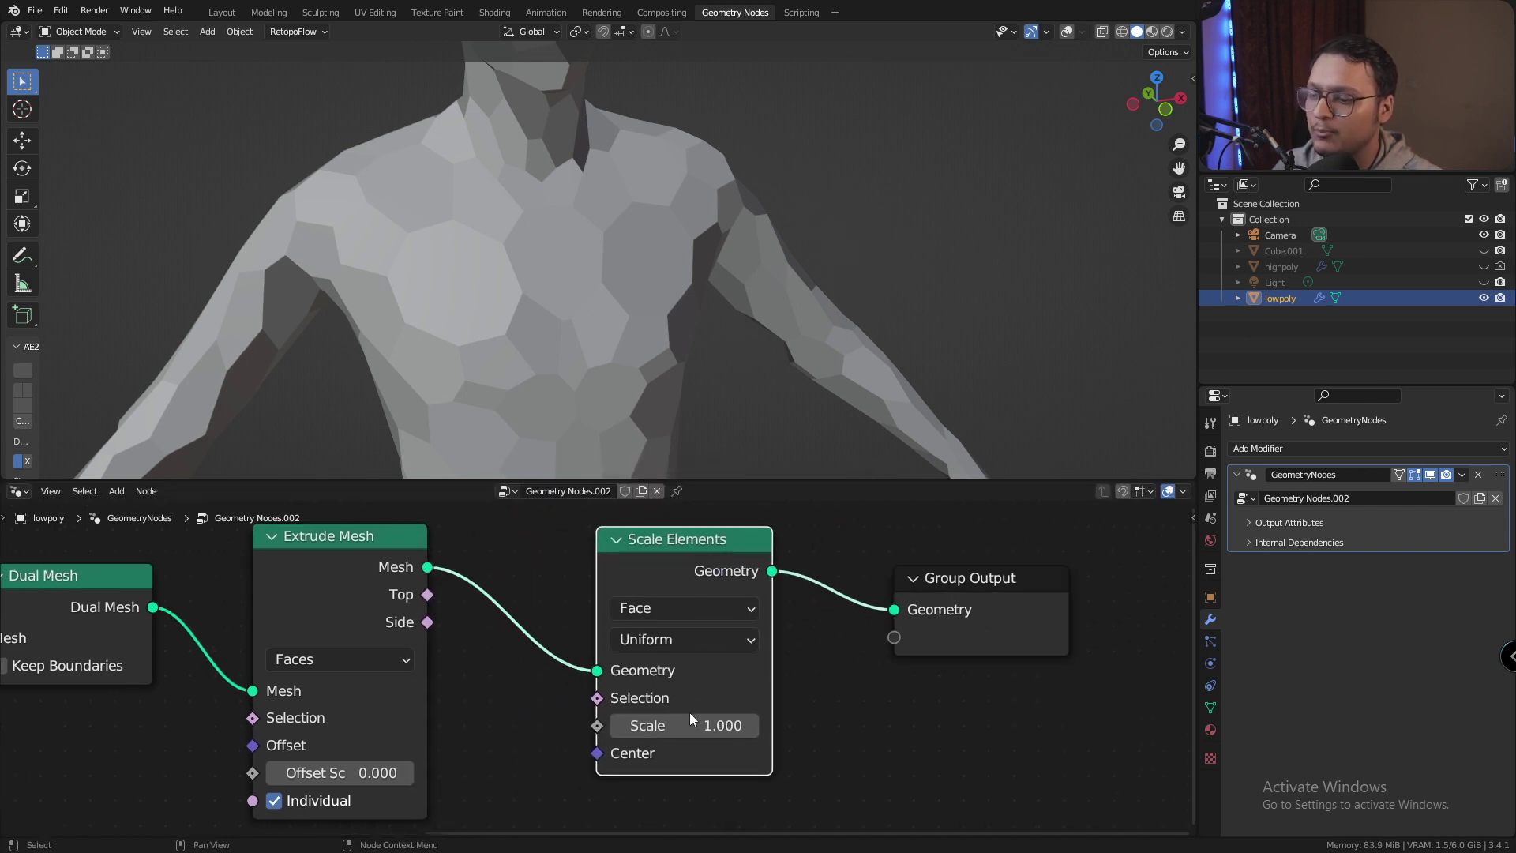
Set the Scale Elements node's Scale to 0.8 and check the whole body
click(622, 722)
click(622, 723)
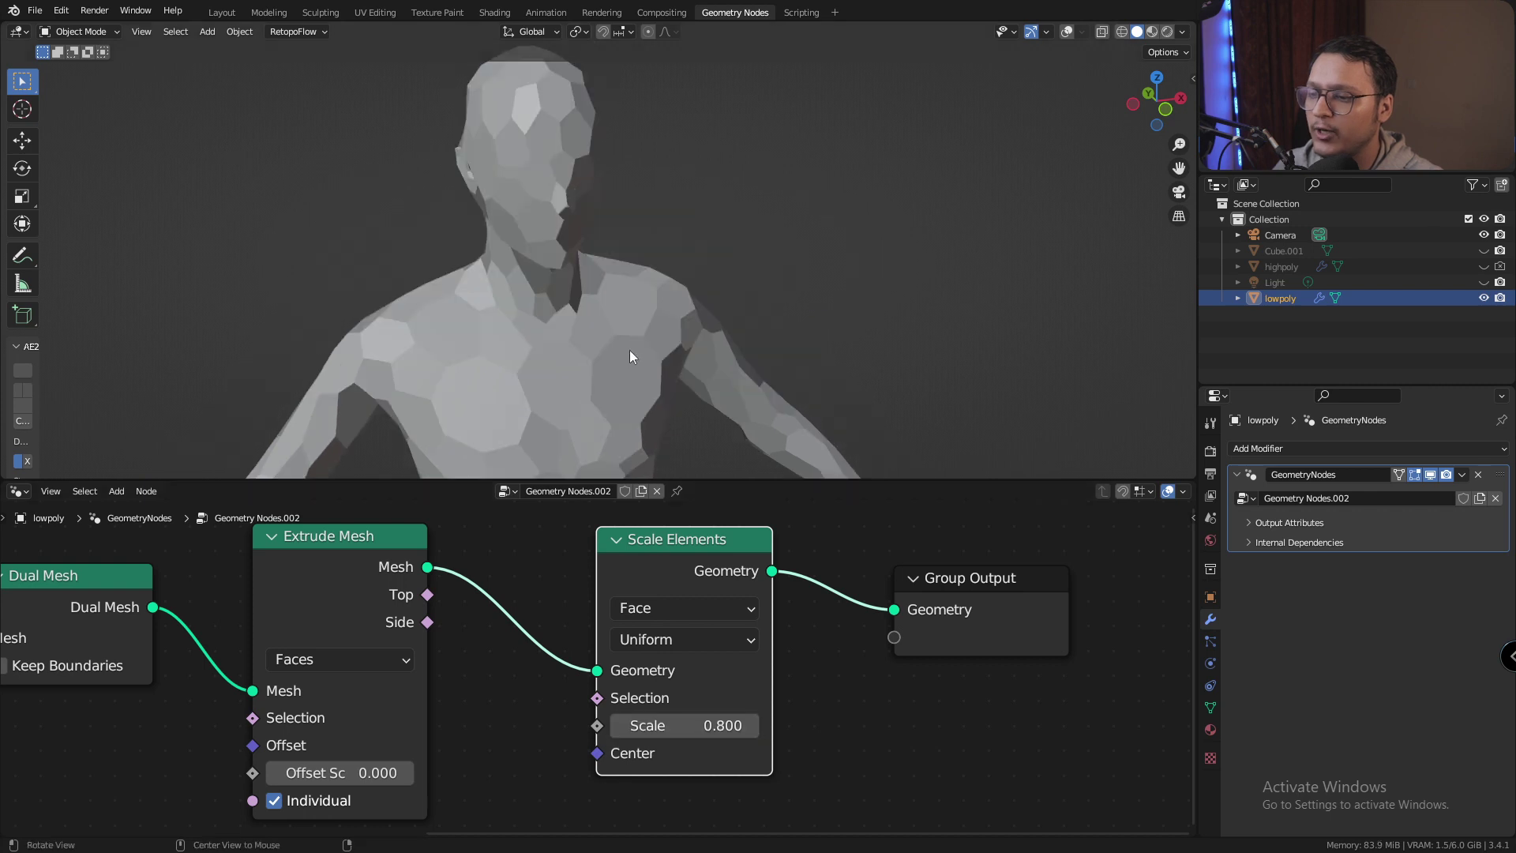
scroll(628, 349, down, 5)
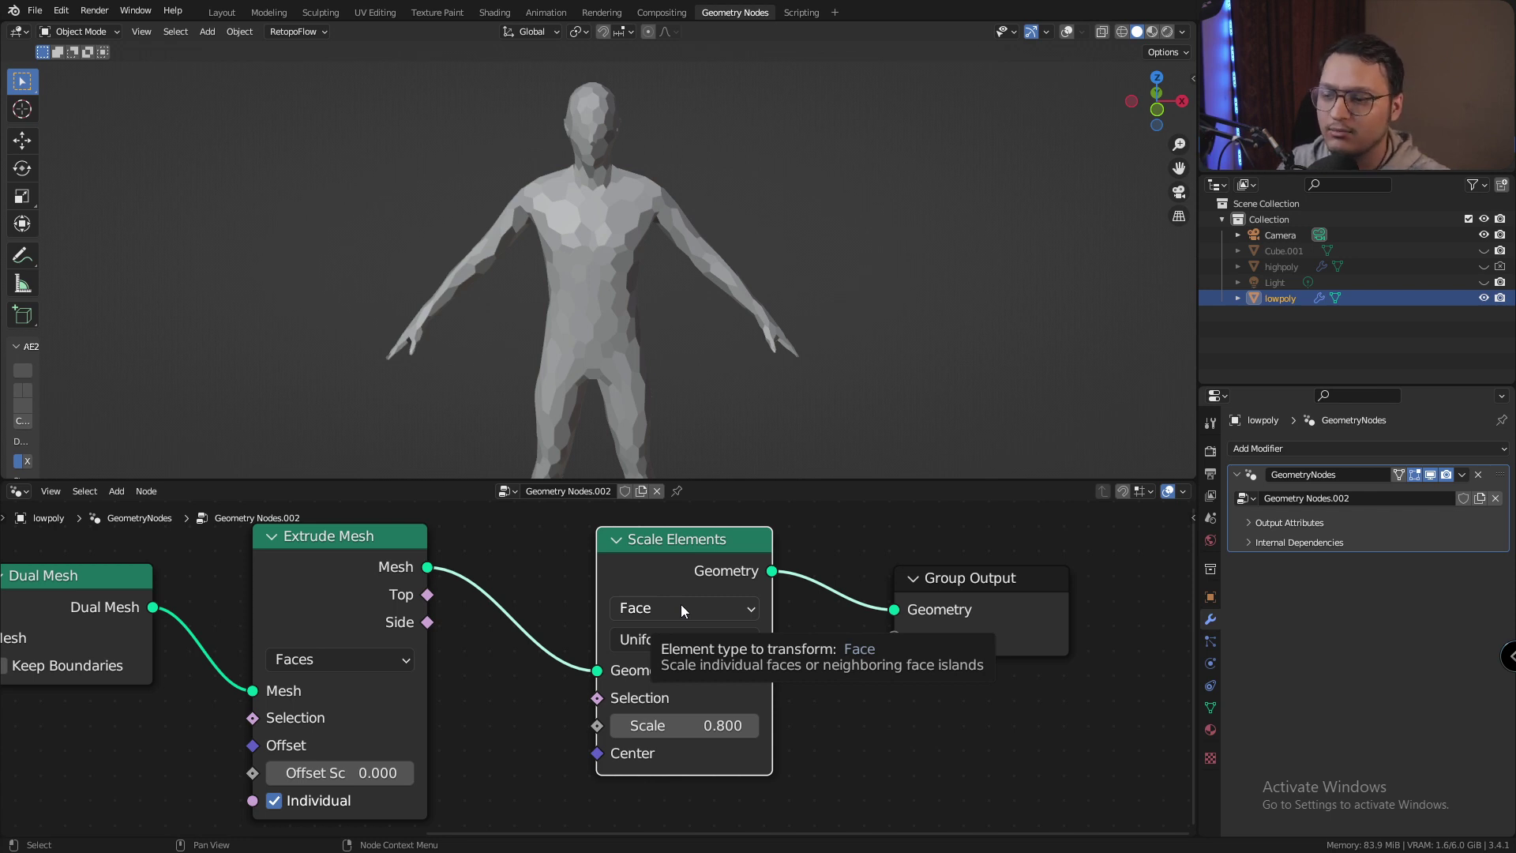
Connect Extrude Mesh's Top output to Scale Elements' Selection input and inspect the inset cells in wireframe shading
drag(428, 596, 466, 613)
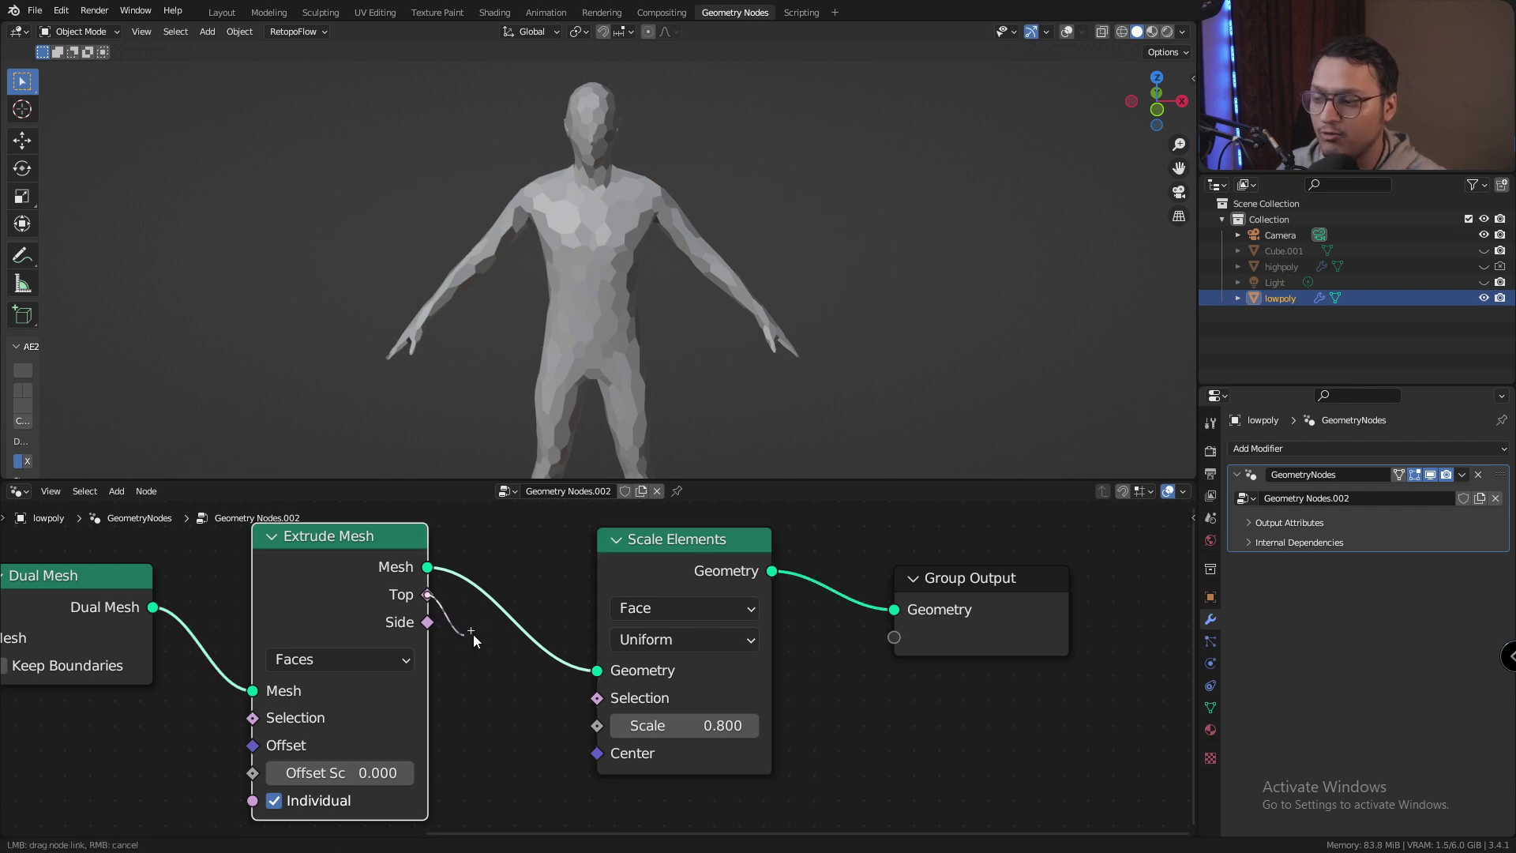
drag(476, 625, 596, 703)
scroll(584, 285, up, 8)
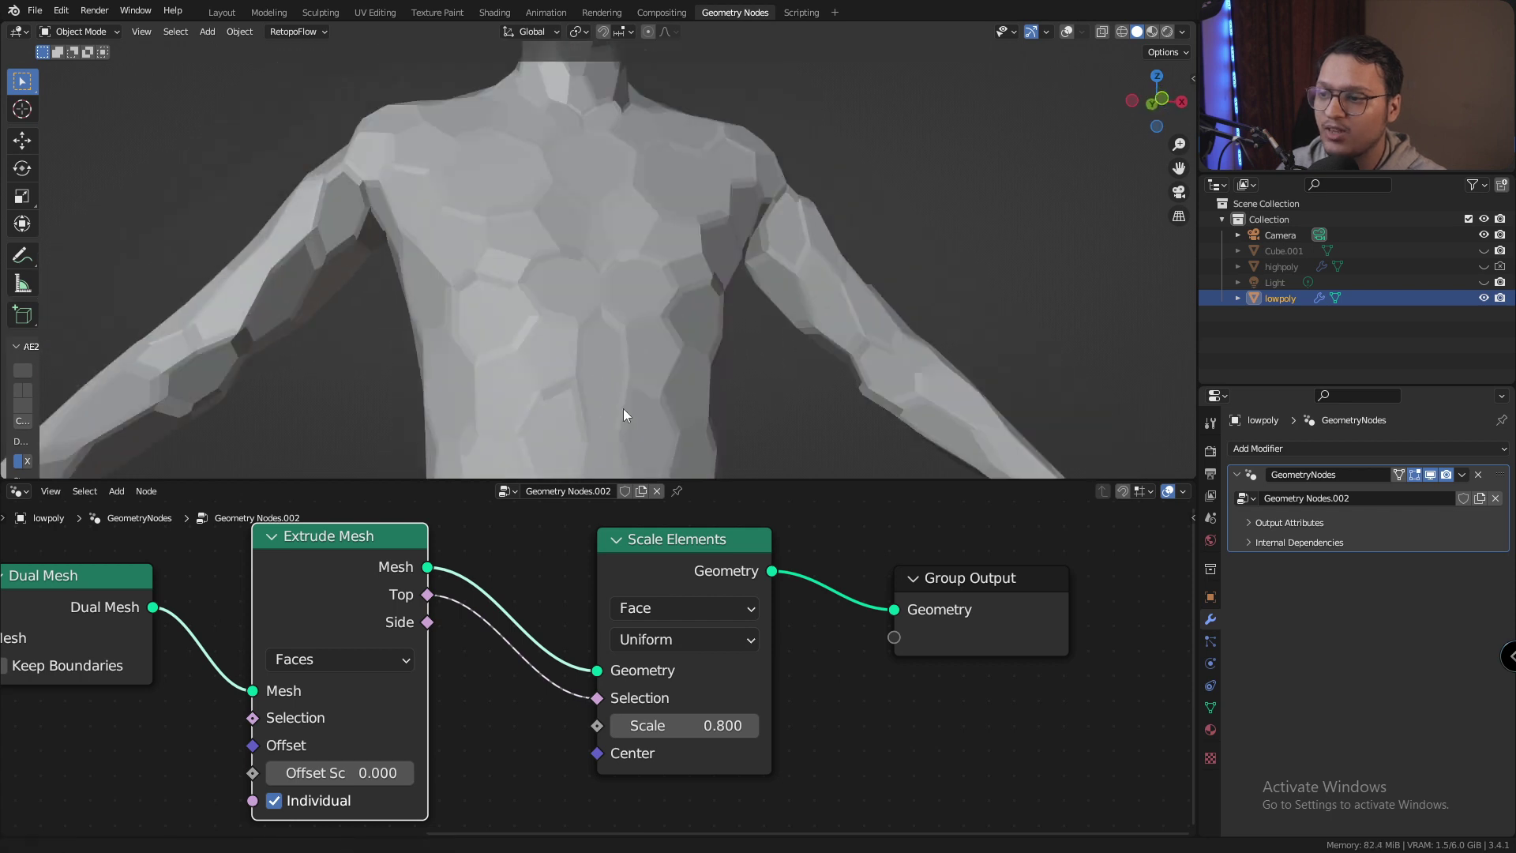
click(1121, 32)
mouse_move(643, 253)
middle_down()
mouse_move(637, 328)
mouse_move(590, 257)
mouse_move(701, 301)
mouse_move(631, 287)
middle_up()
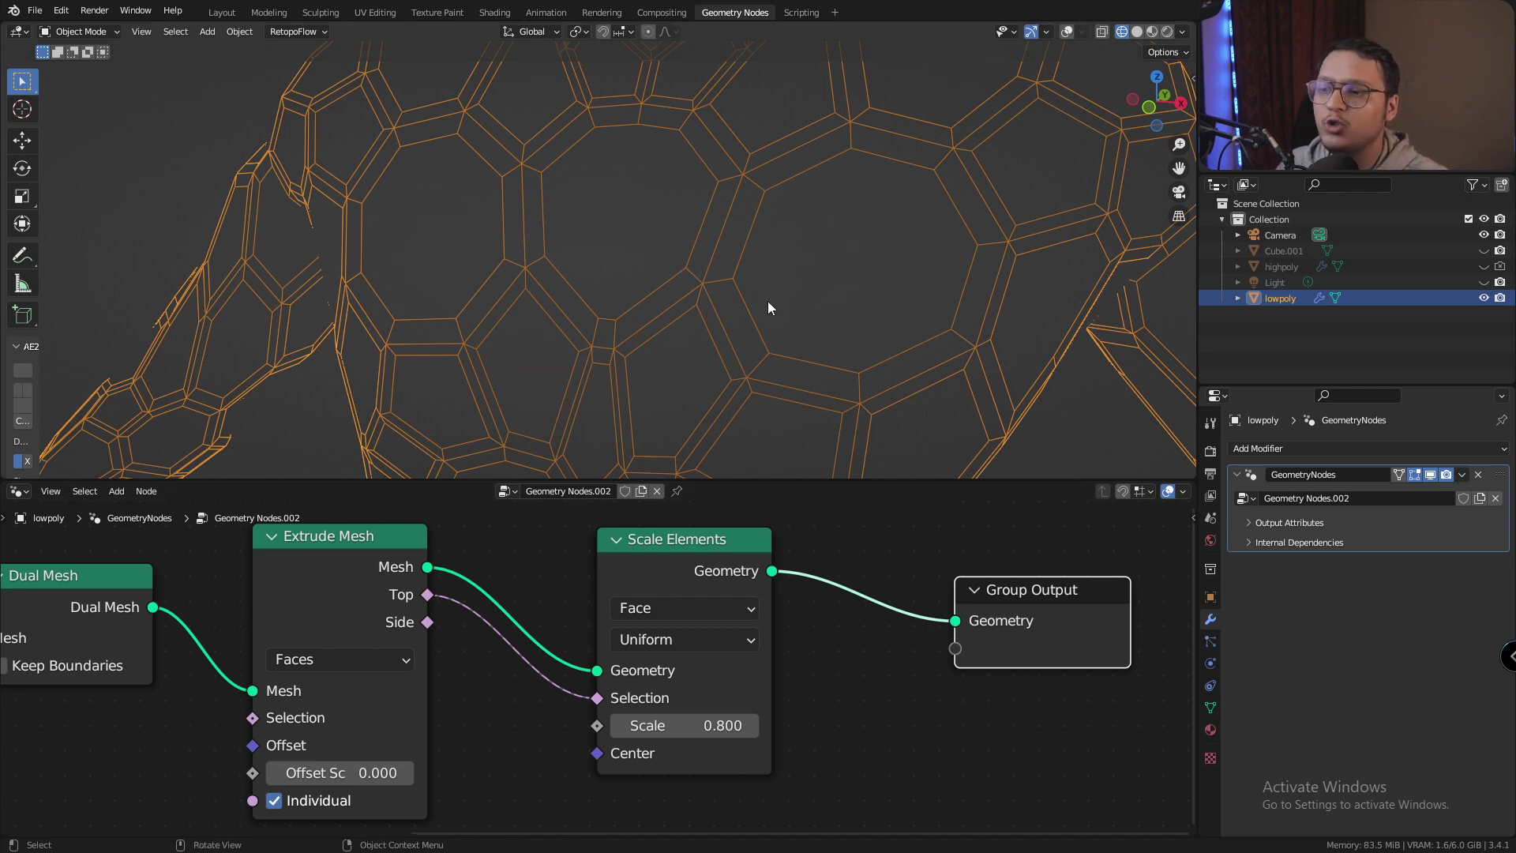
scroll(494, 303, down, 6)
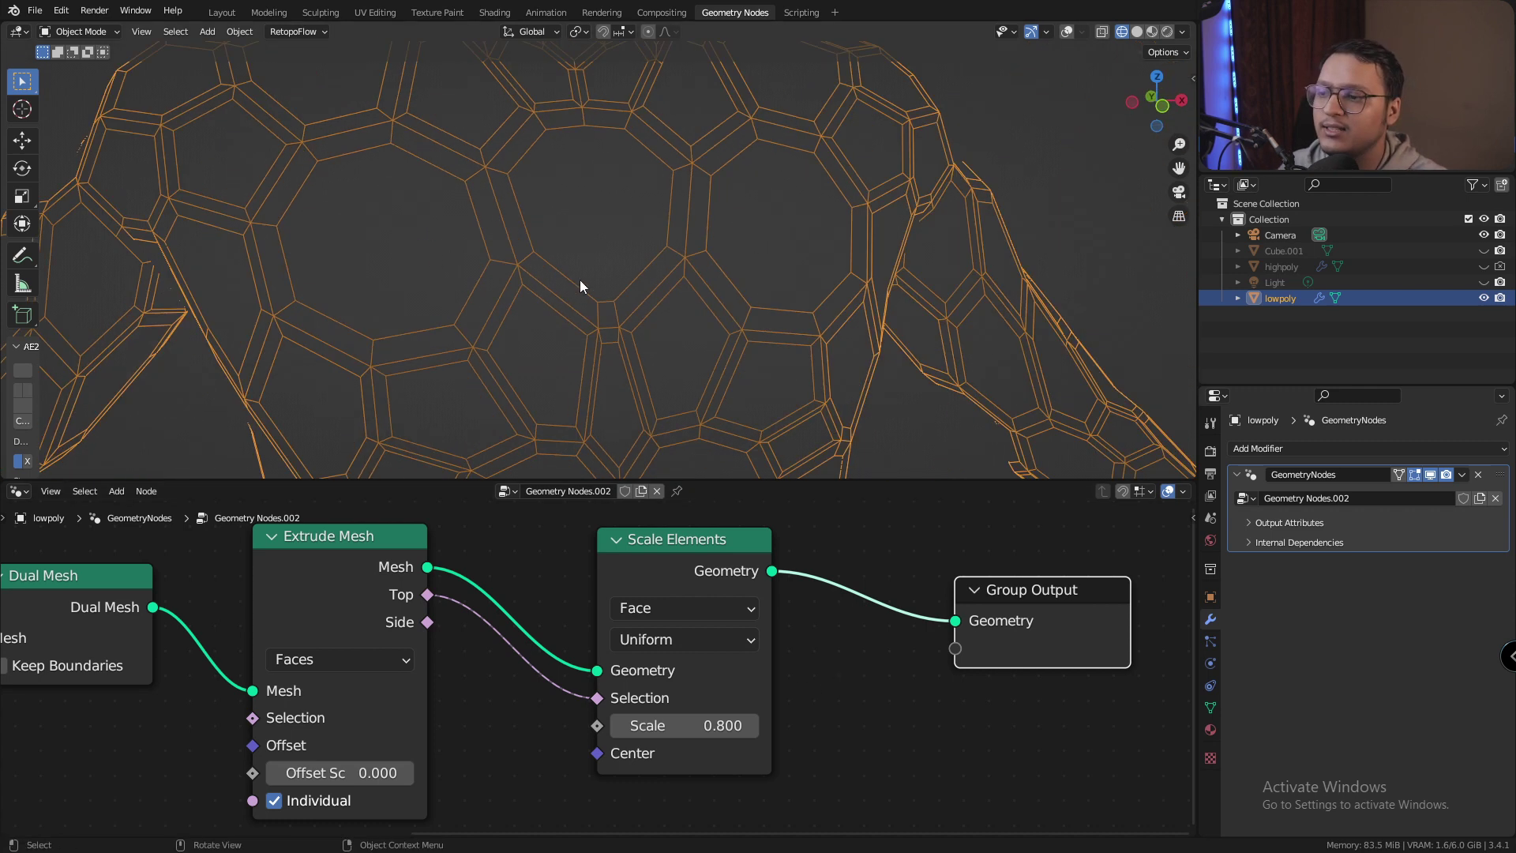
Insert a Delete Geometry node between Scale Elements and Group Output
middle_drag(849, 682, 673, 665)
key(shift+a)
click(640, 477)
text(s)
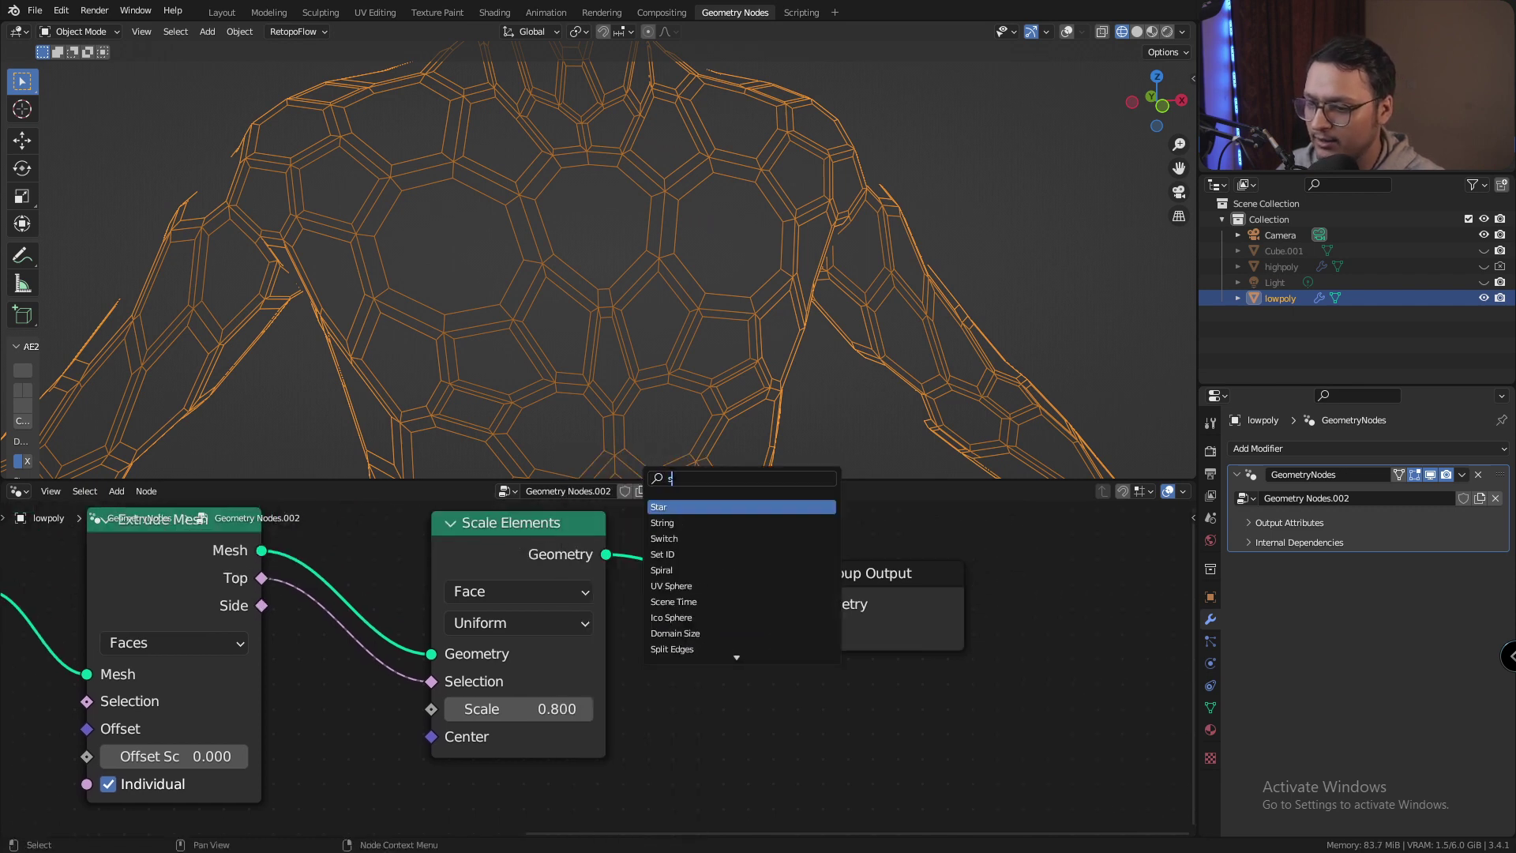
key(BackSpace)
text(de)
click(693, 507)
click(699, 514)
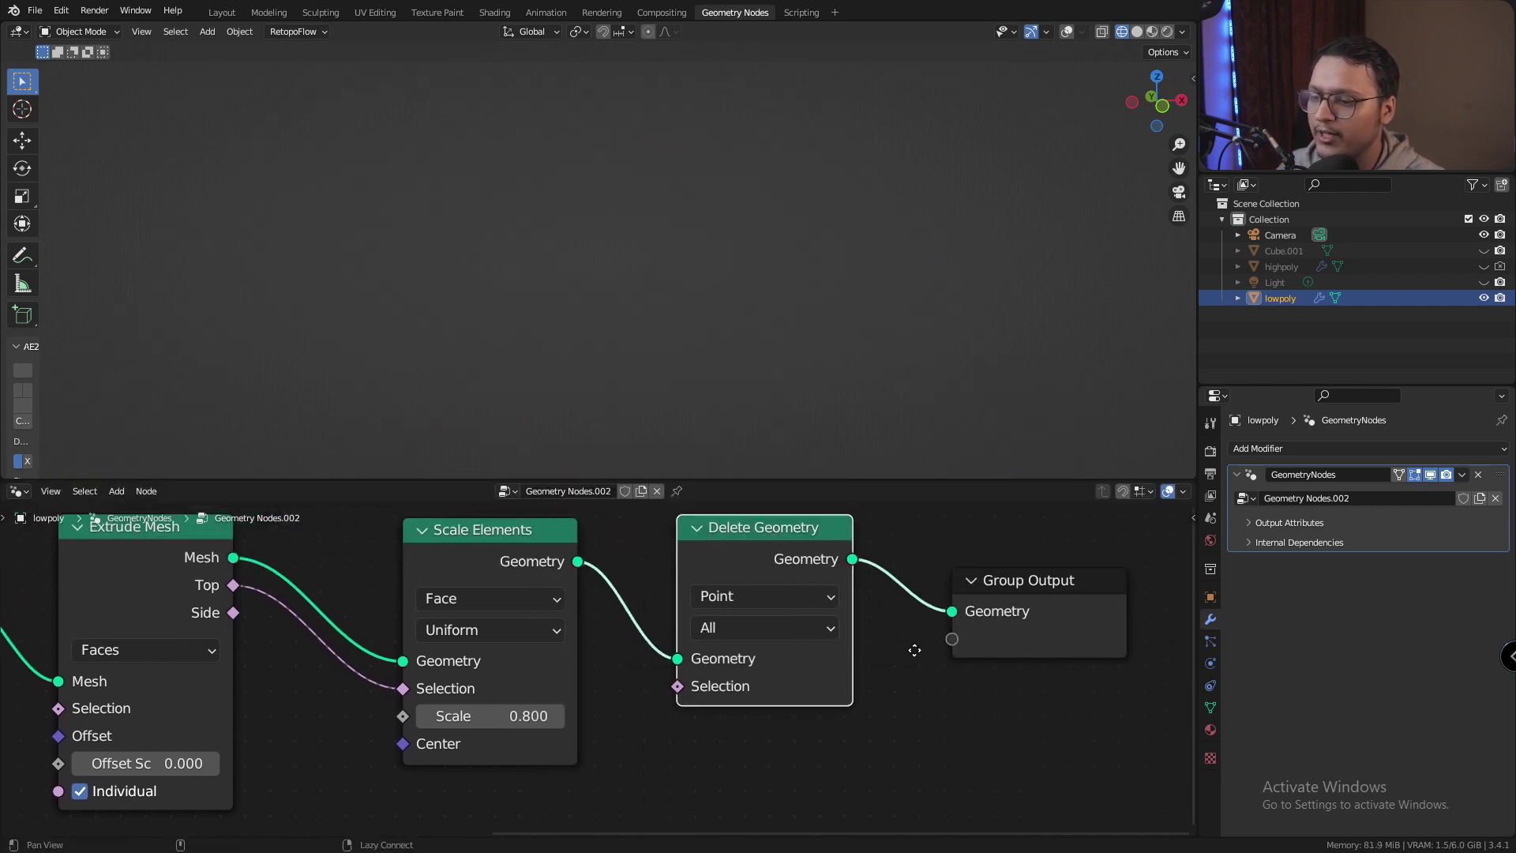
Connect Extrude Mesh's Top output to Delete Geometry's Selection input and shift the Delete Geometry node clear of the links
middle_drag(798, 589, 645, 562)
scroll(642, 557, down, 2)
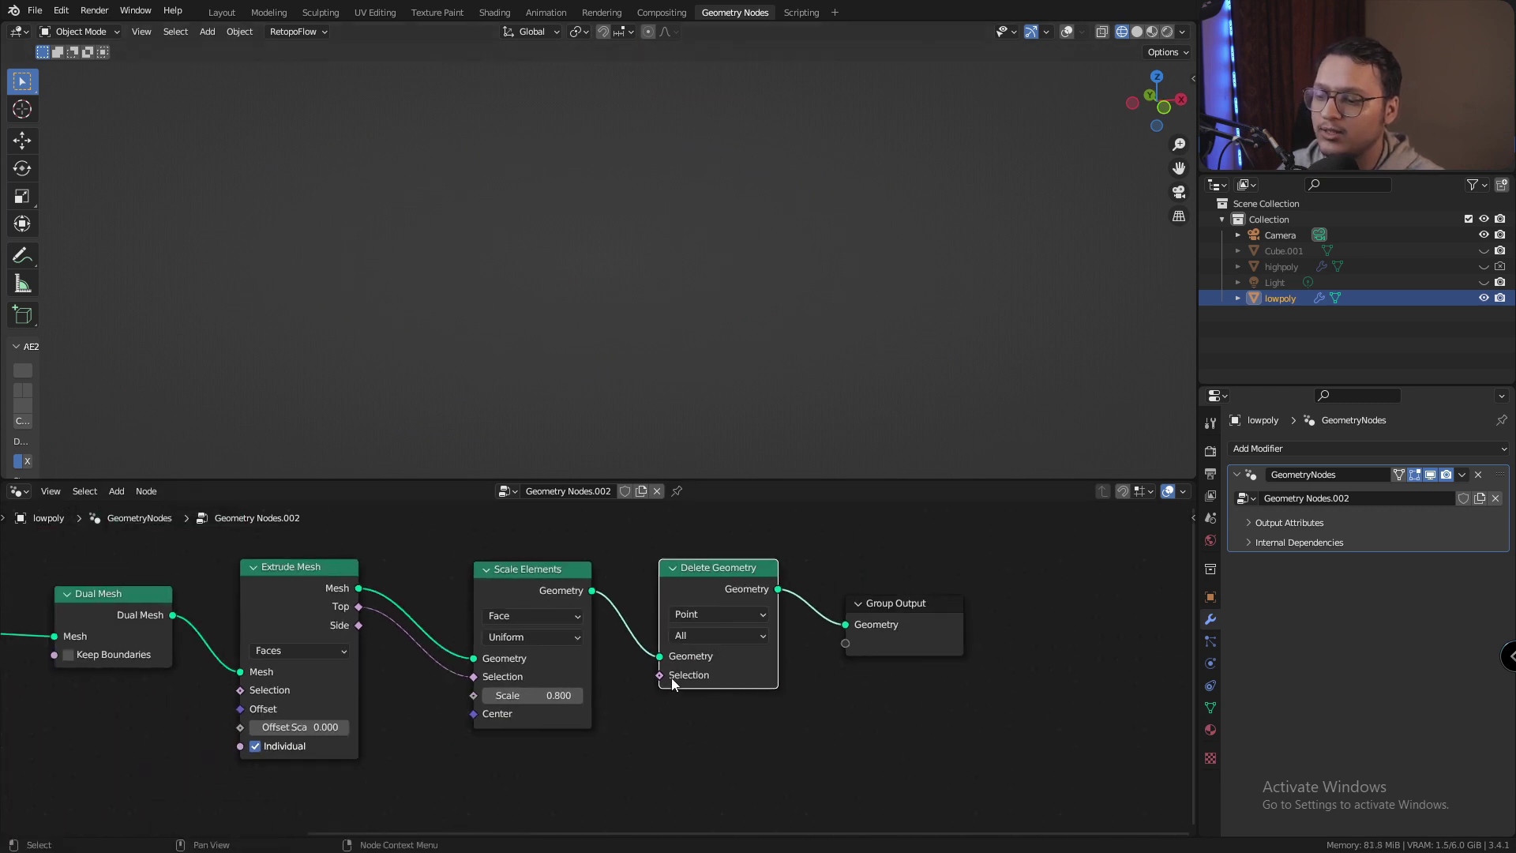
drag(358, 606, 660, 675)
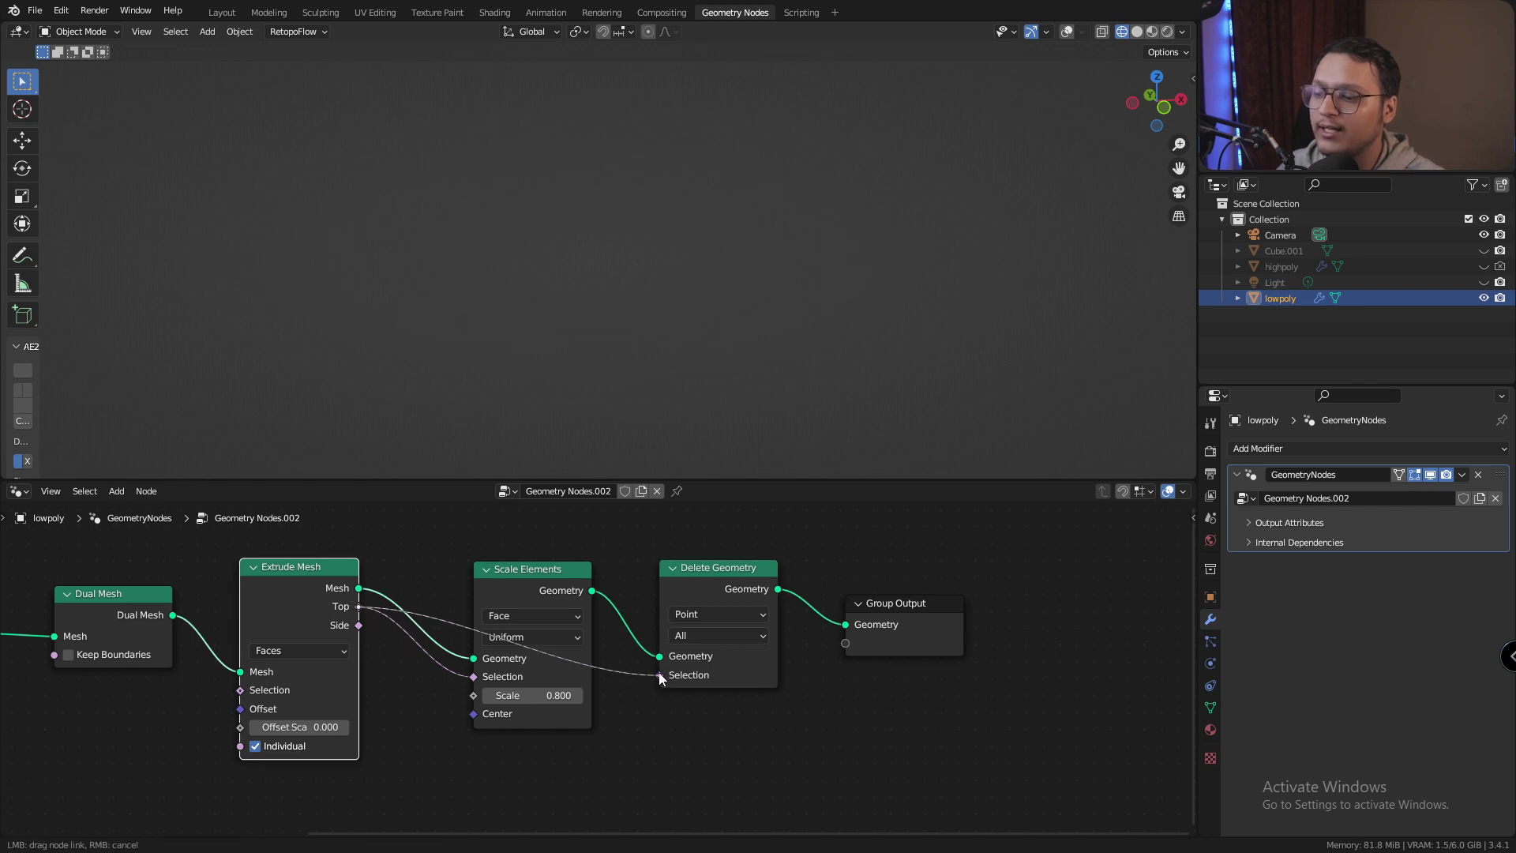
scroll(641, 225, up, 5)
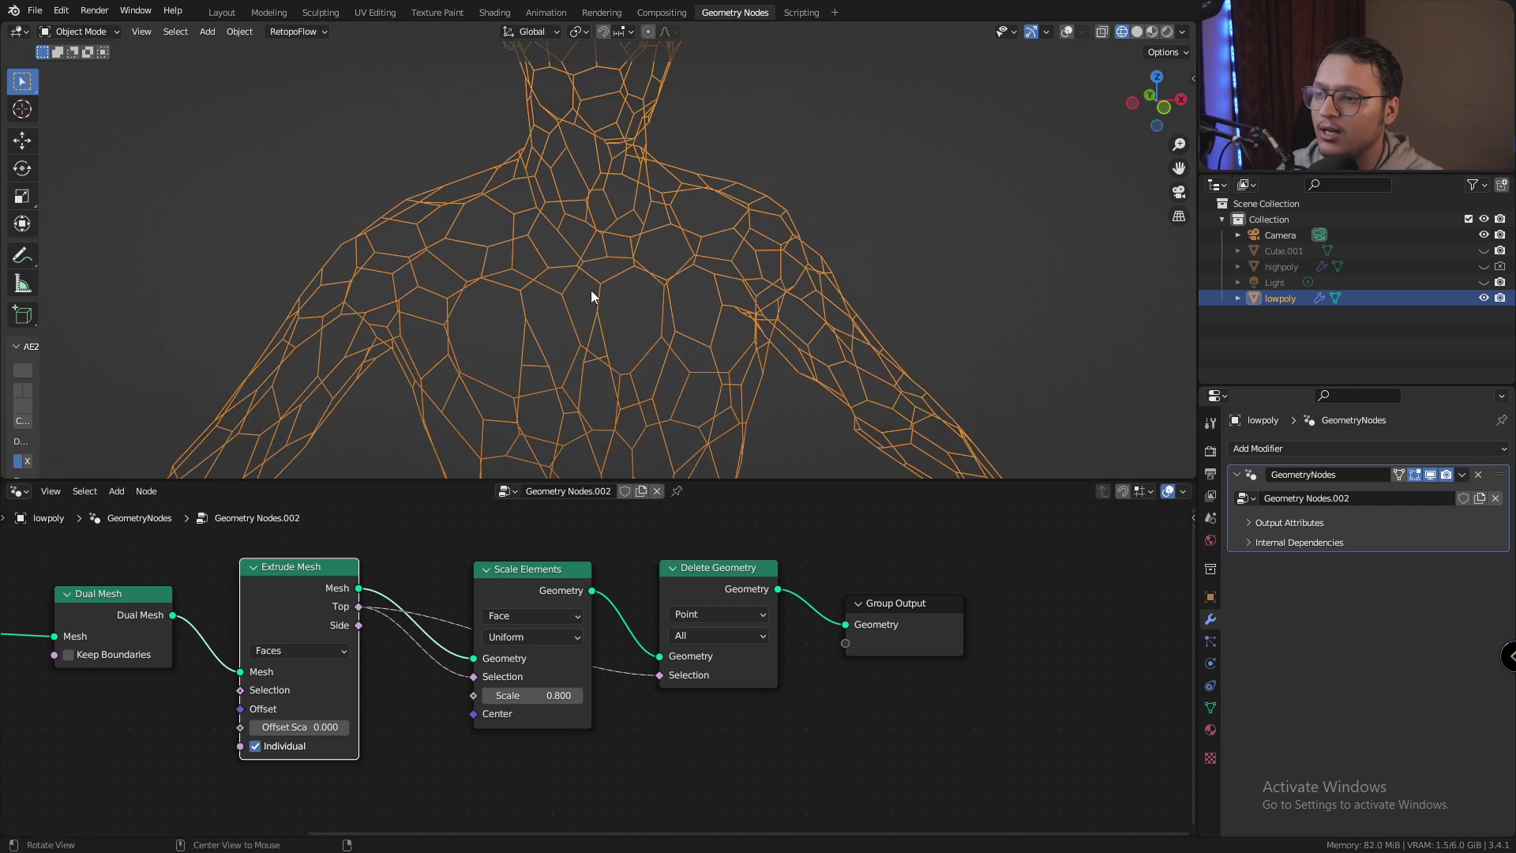
drag(671, 589, 677, 553)
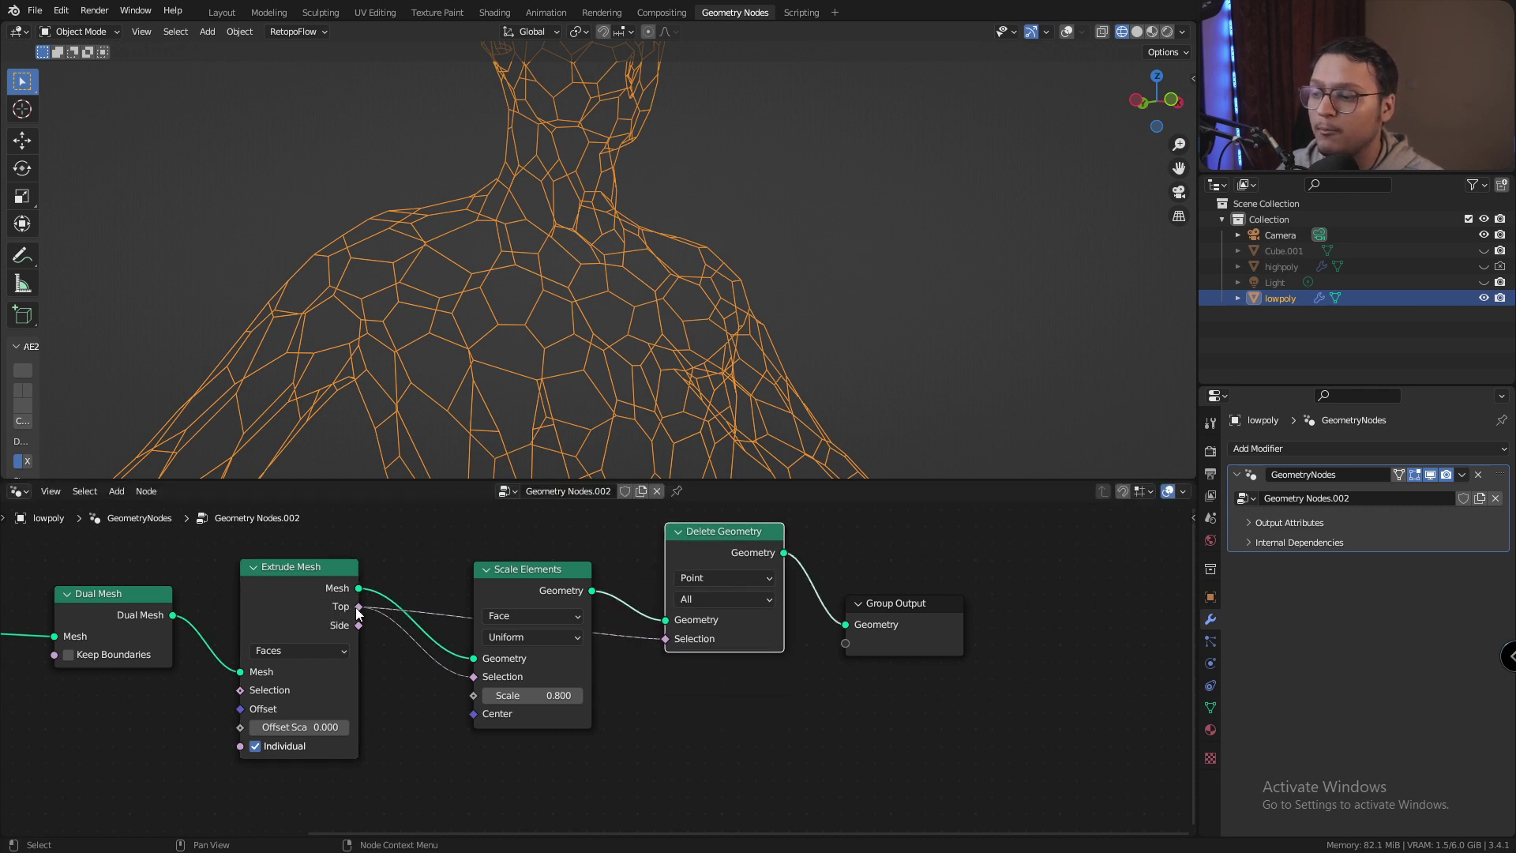
Set the Delete Geometry node's domain to Face and check the open cells in wireframe and solid shading
click(708, 579)
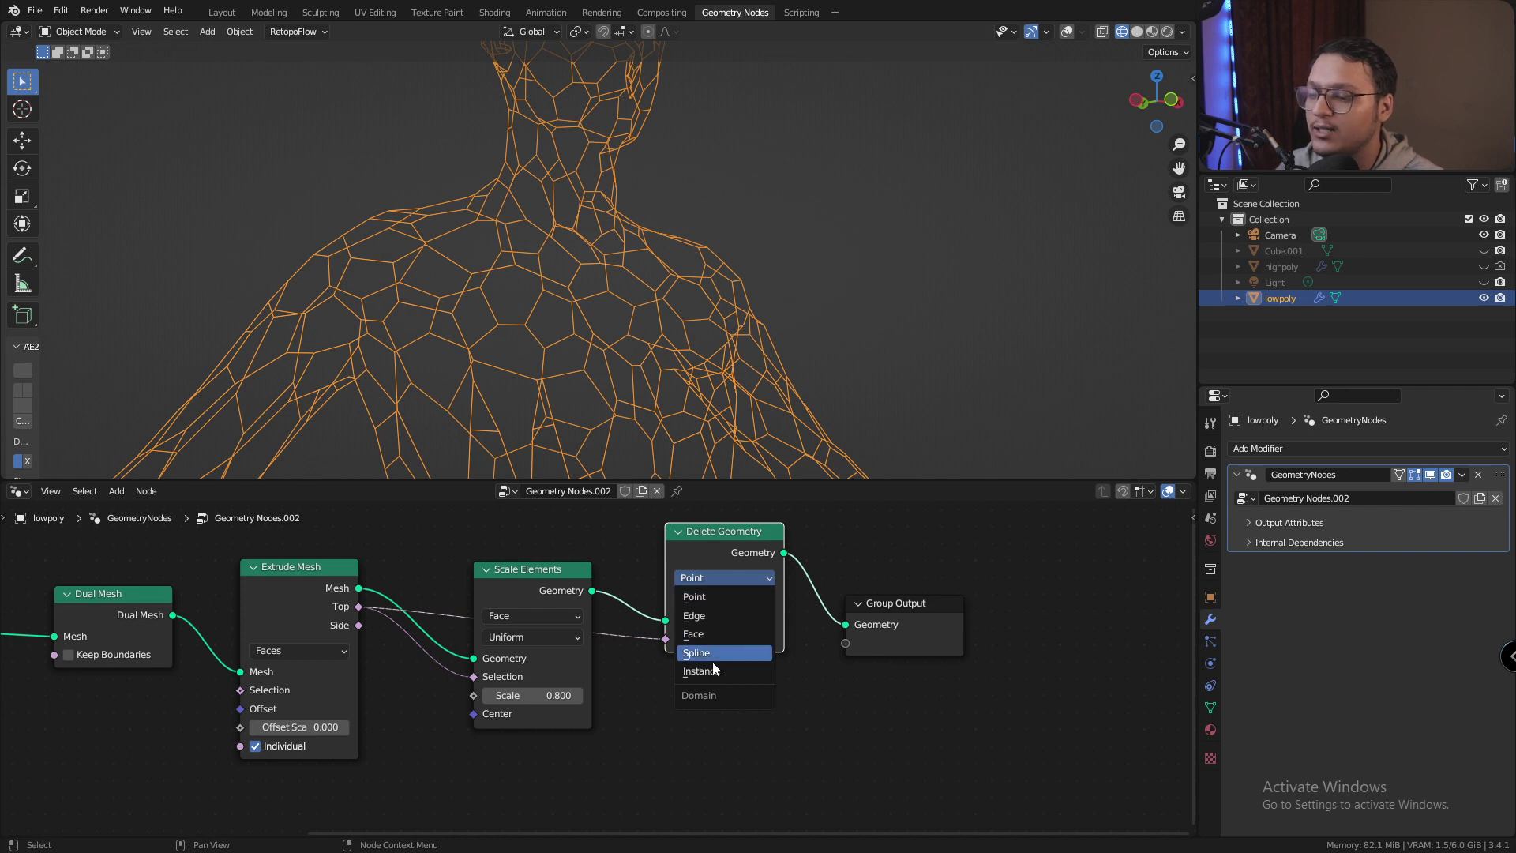
click(712, 634)
scroll(605, 293, up, 5)
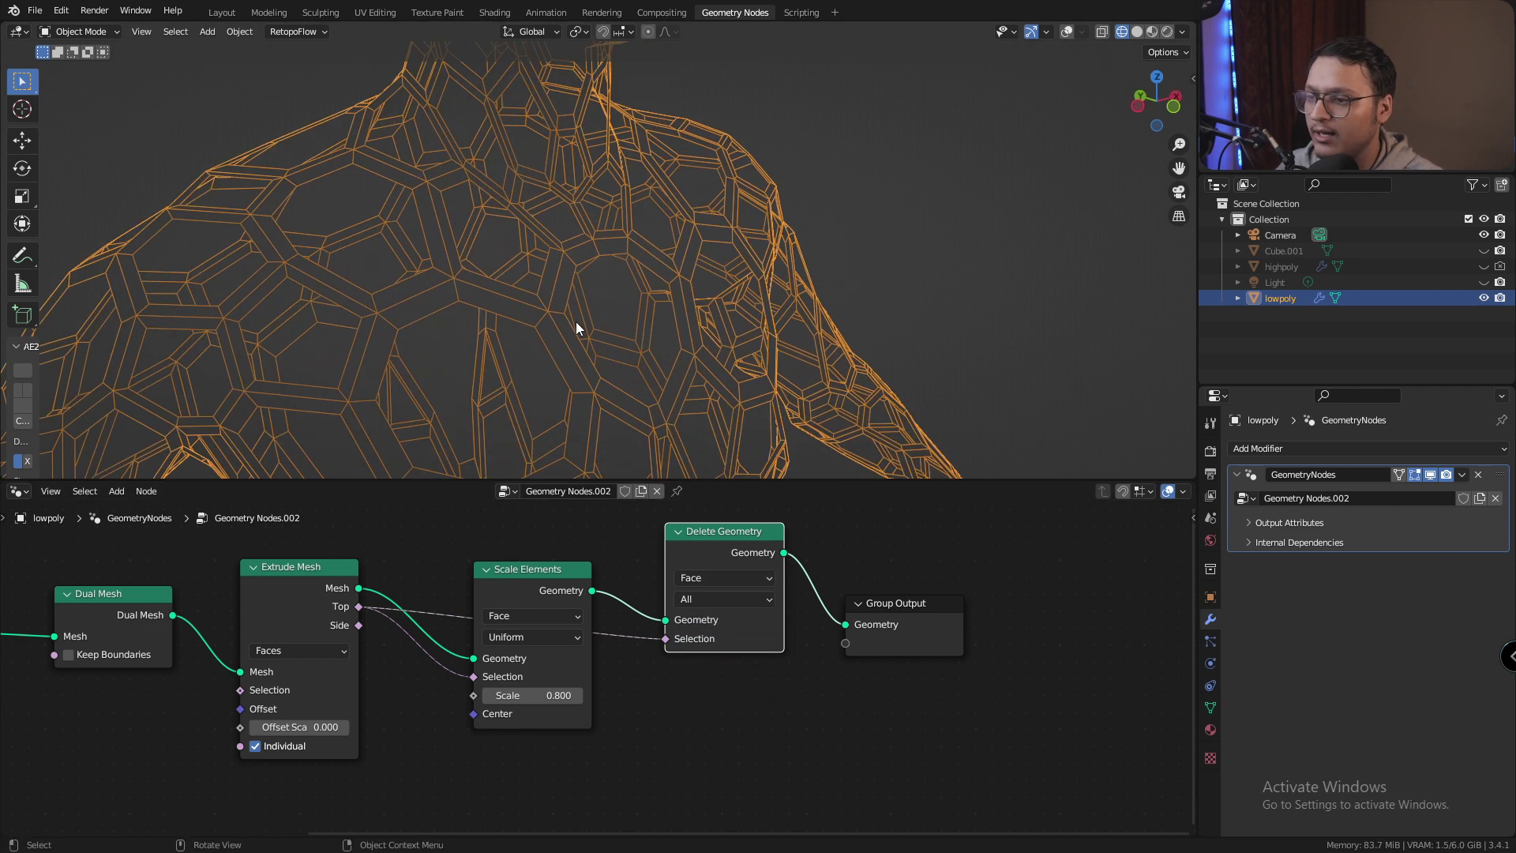
mouse_move(576, 320)
middle_down()
mouse_move(638, 314)
mouse_move(638, 290)
mouse_move(573, 282)
mouse_move(693, 294)
mouse_move(709, 353)
middle_up()
click(1134, 33)
scroll(658, 281, up, 2)
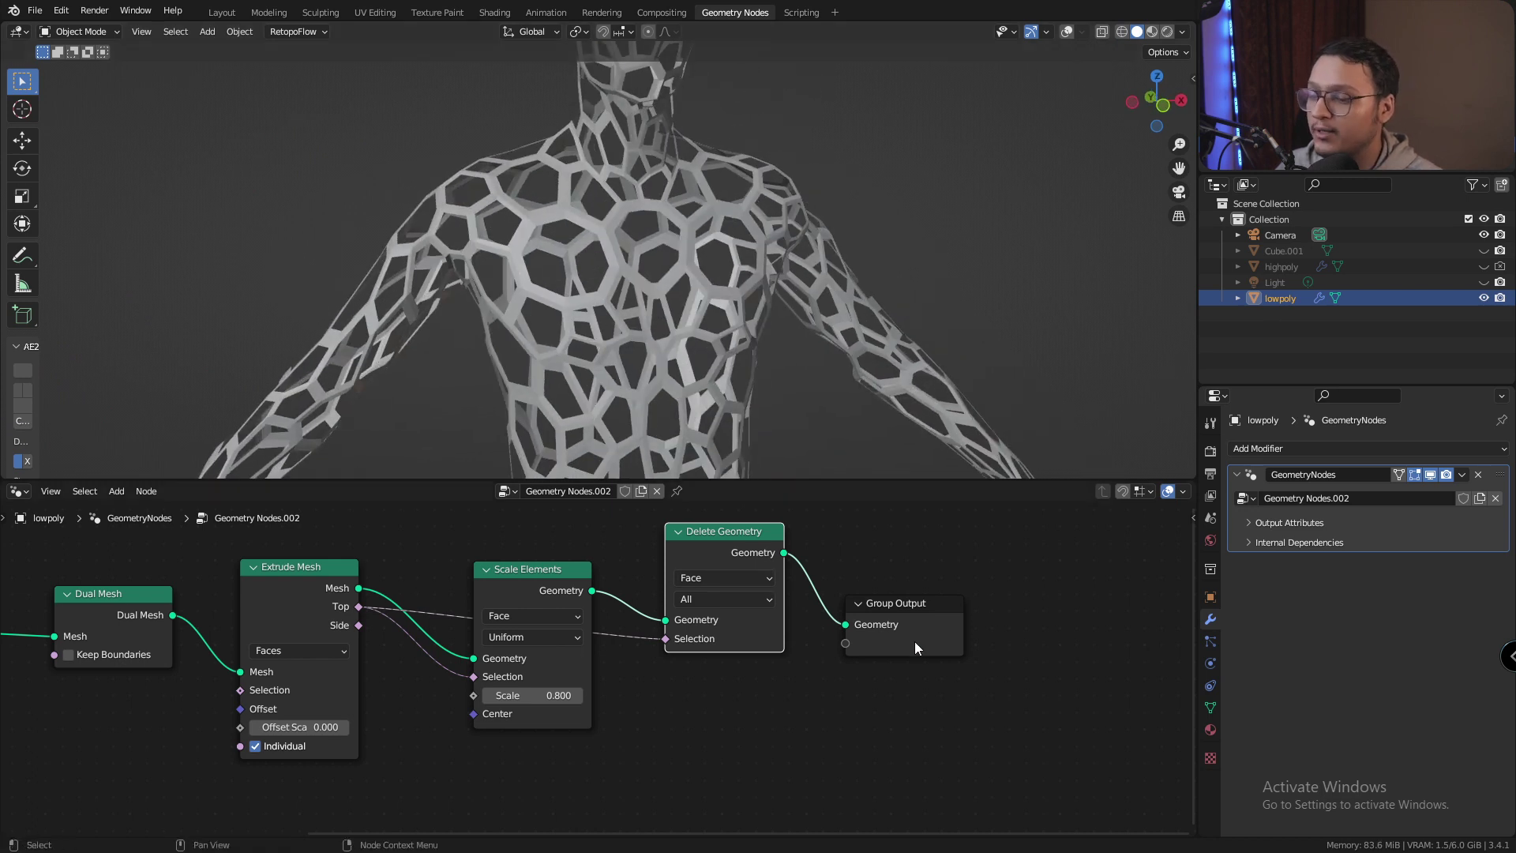
Move Group Output farther away and insert a duplicate of the Extrude Mesh node between it and Delete Geometry
drag(914, 641, 1075, 585)
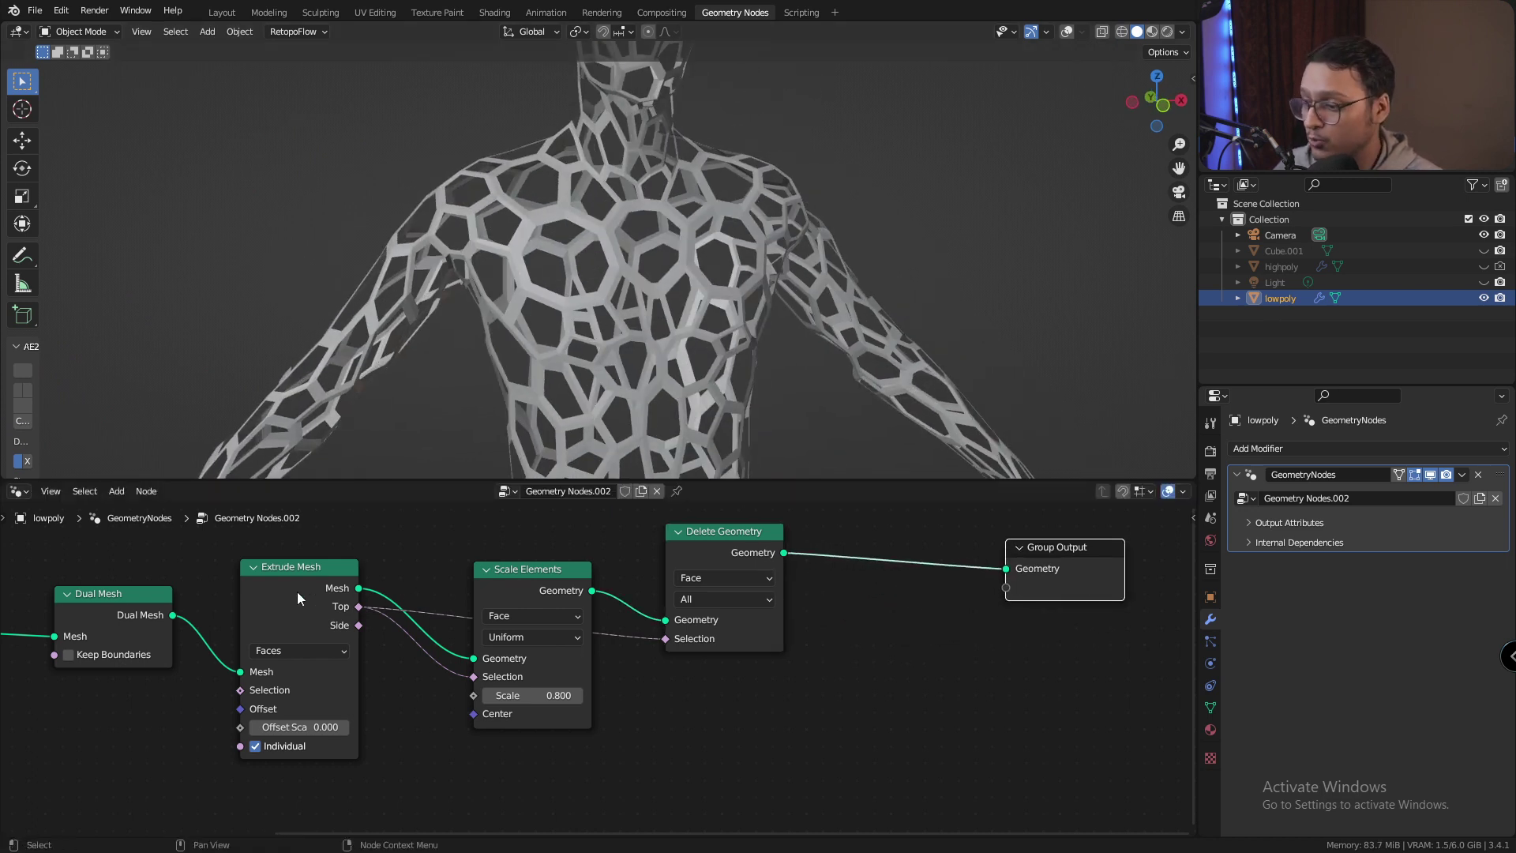
middle_drag(297, 591, 178, 611)
click(177, 611)
key(shift+d)
click(799, 580)
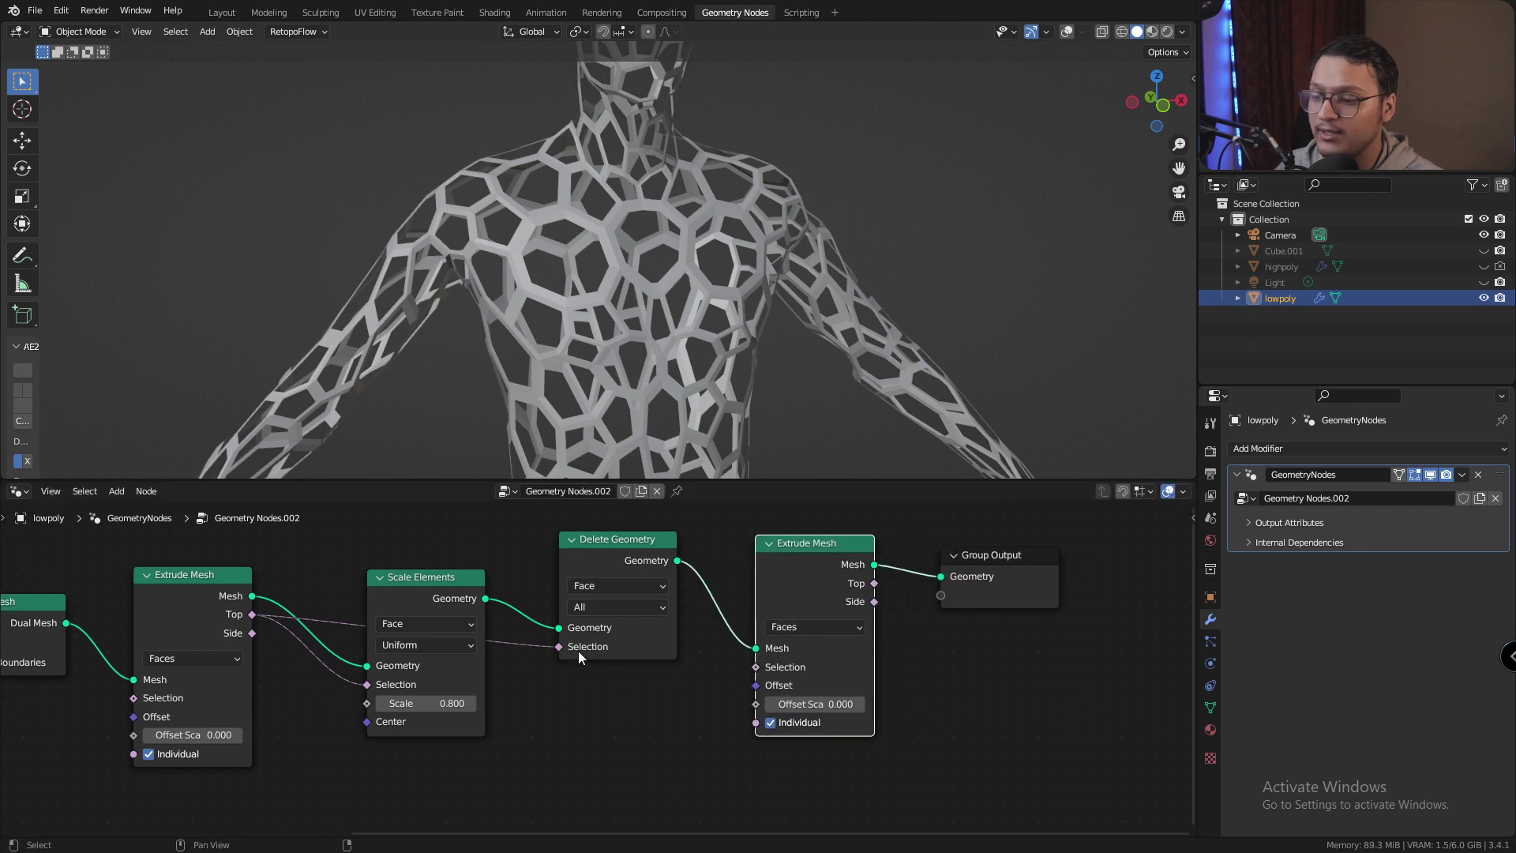
Connect the first Extrude Mesh's Side output to the second one's Selection, and set the second one's Offset Scale to 0.1
drag(252, 633, 757, 666)
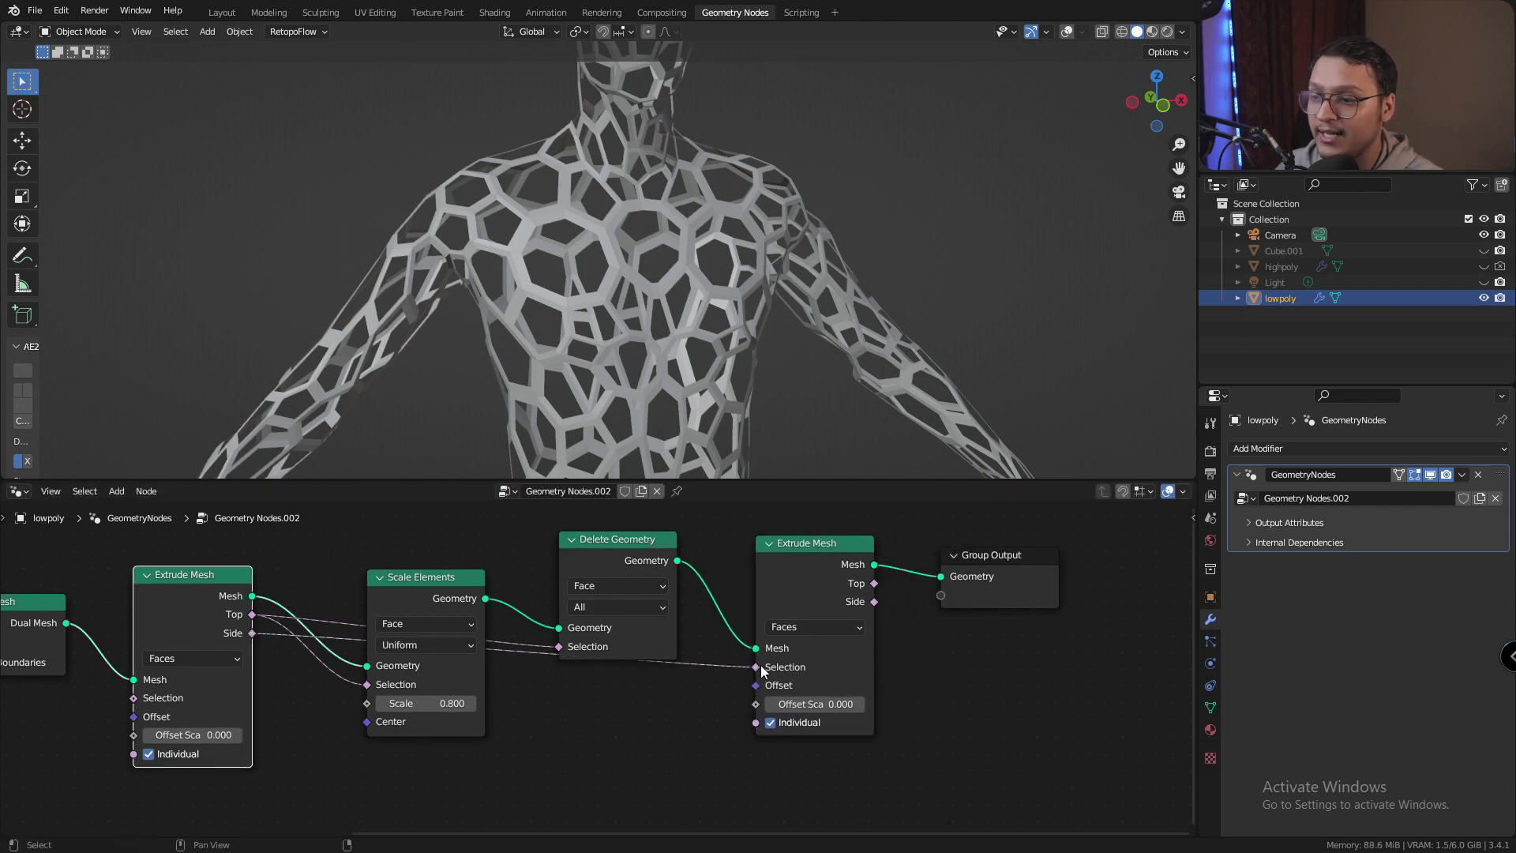
click(857, 704)
middle_drag(689, 316, 498, 224)
scroll(596, 278, up, 5)
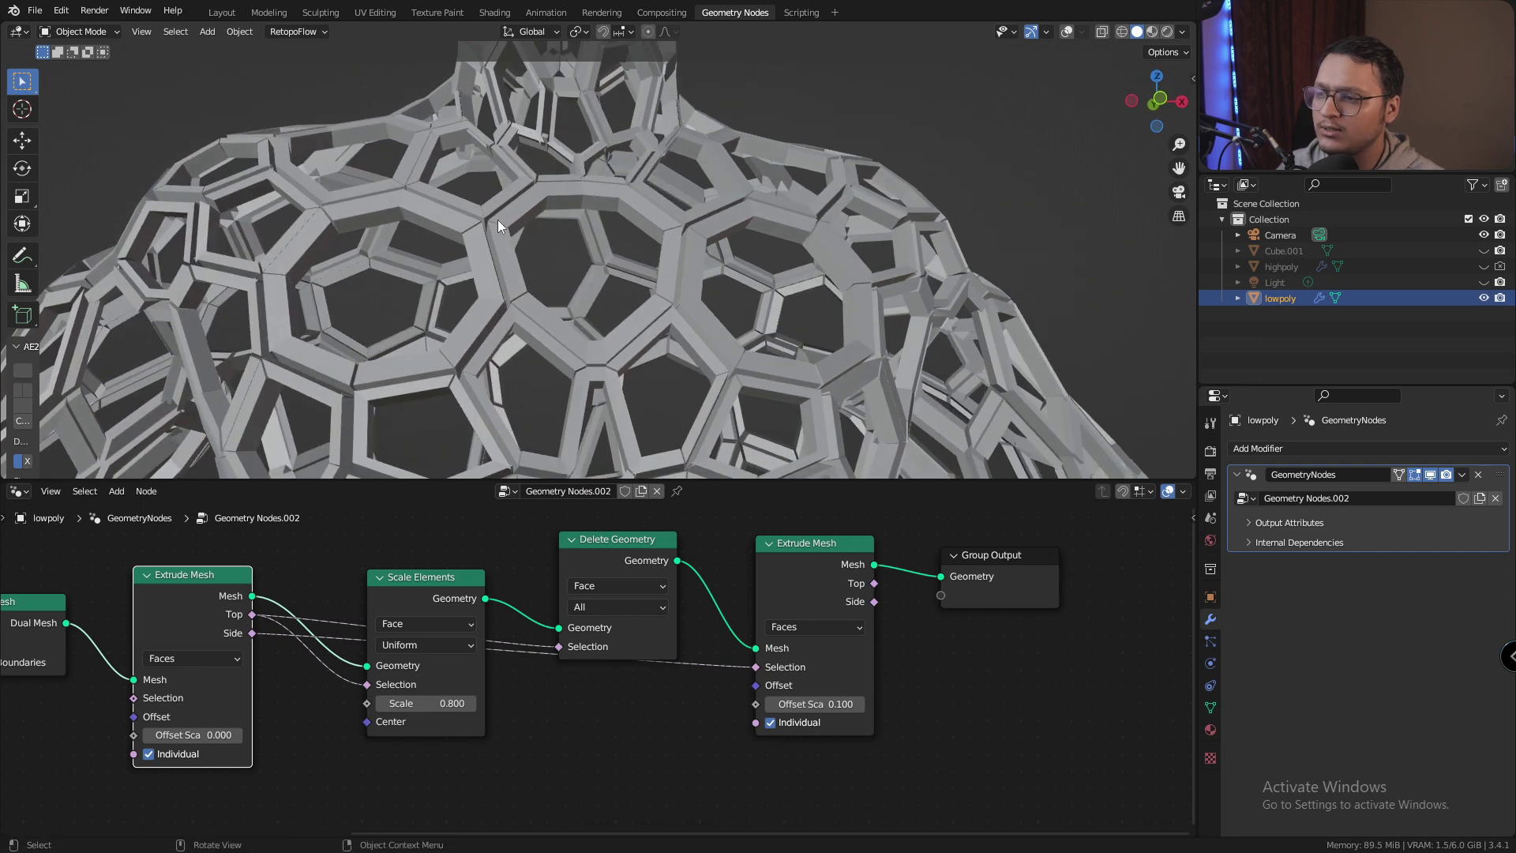
Turn off Individual on the second Extrude Mesh node, tidy the neighbouring nodes, and inspect the inside of the extruded lattice
click(771, 723)
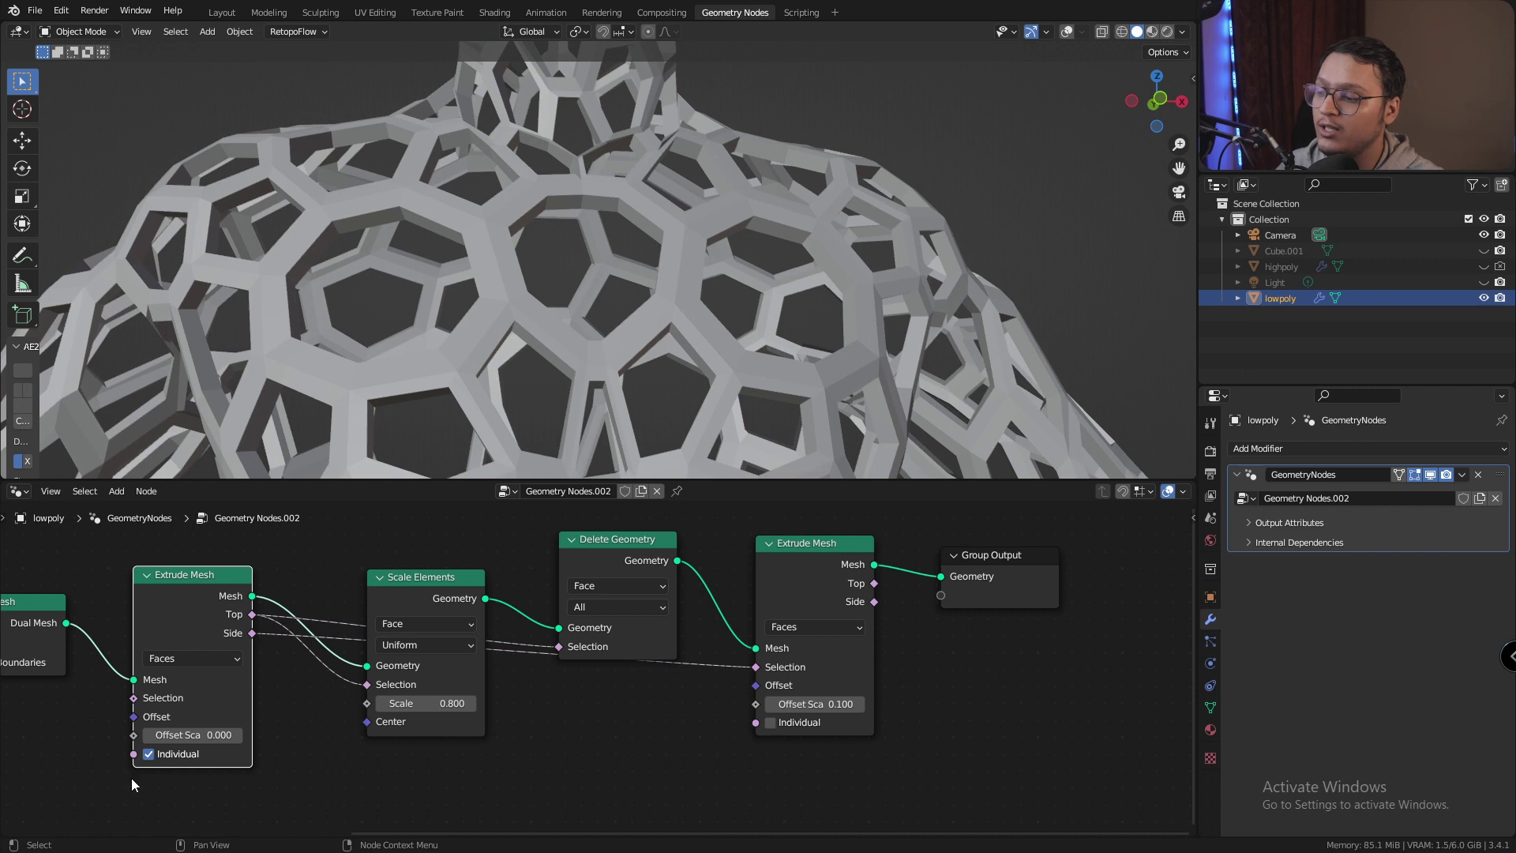
drag(799, 577, 783, 593)
drag(618, 540, 621, 523)
scroll(629, 346, down, 3)
middle_drag(628, 346, 501, 259)
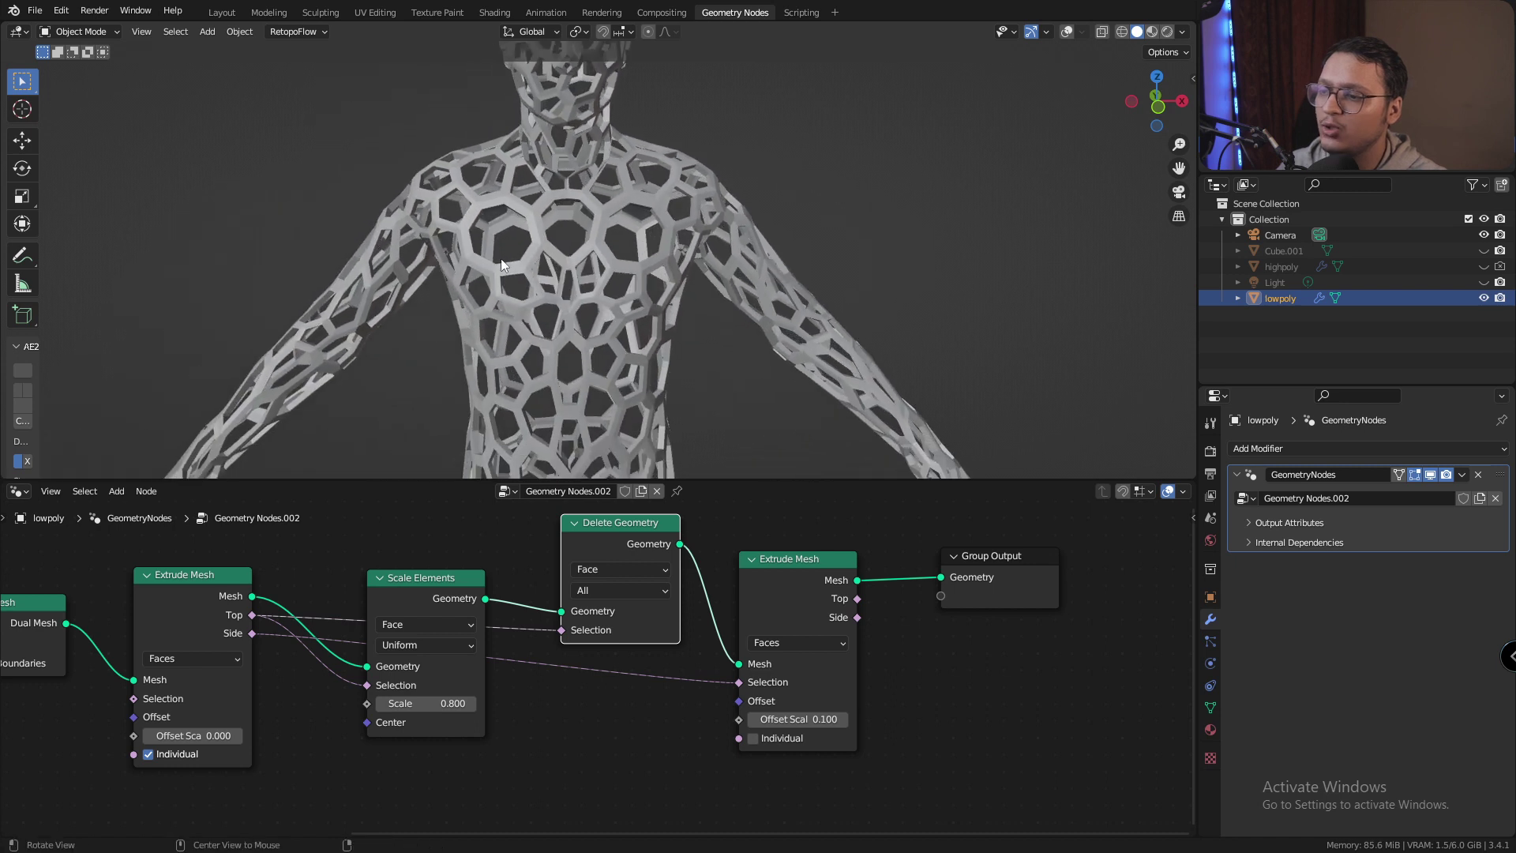
scroll(618, 230, up, 3)
middle_drag(600, 264, 859, 201)
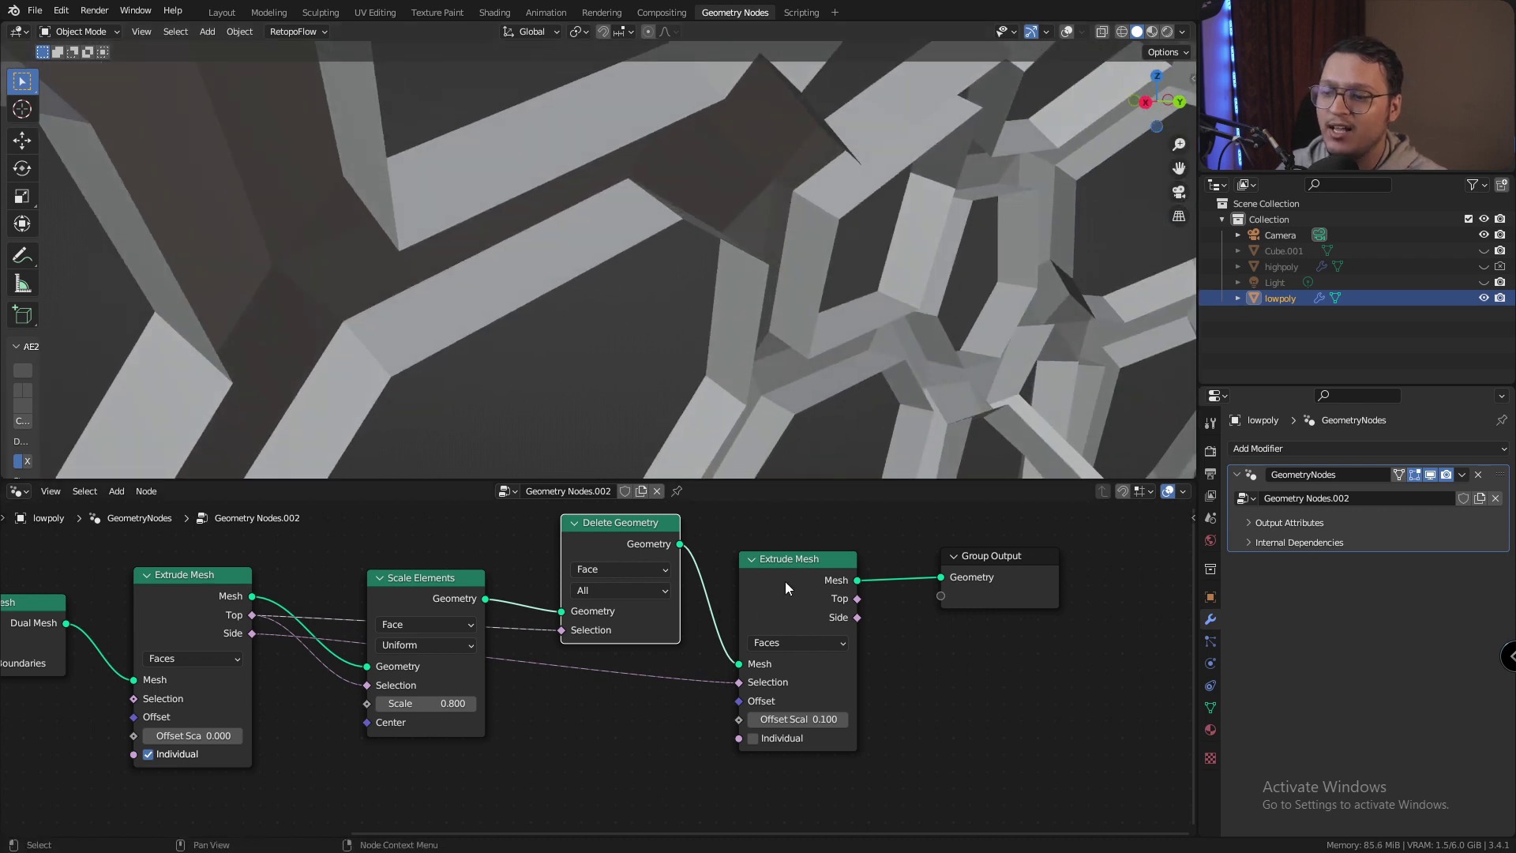
Combine the Delete Geometry and second Extrude Mesh outputs in a Join Geometry node and connect it to Group Output
middle_drag(789, 589, 770, 660)
drag(611, 603, 828, 555)
text(joi)
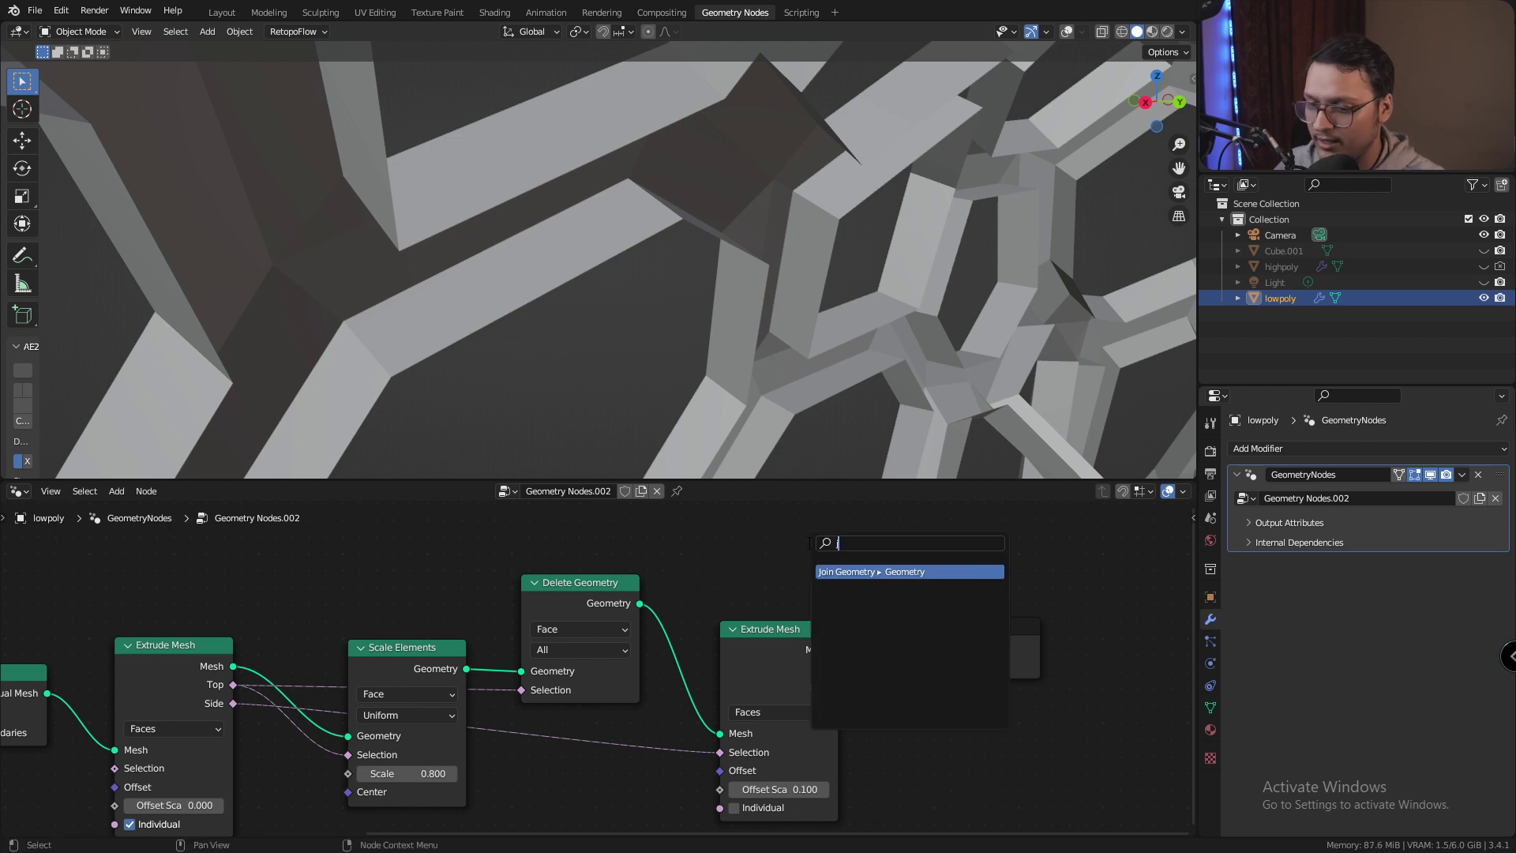
click(853, 571)
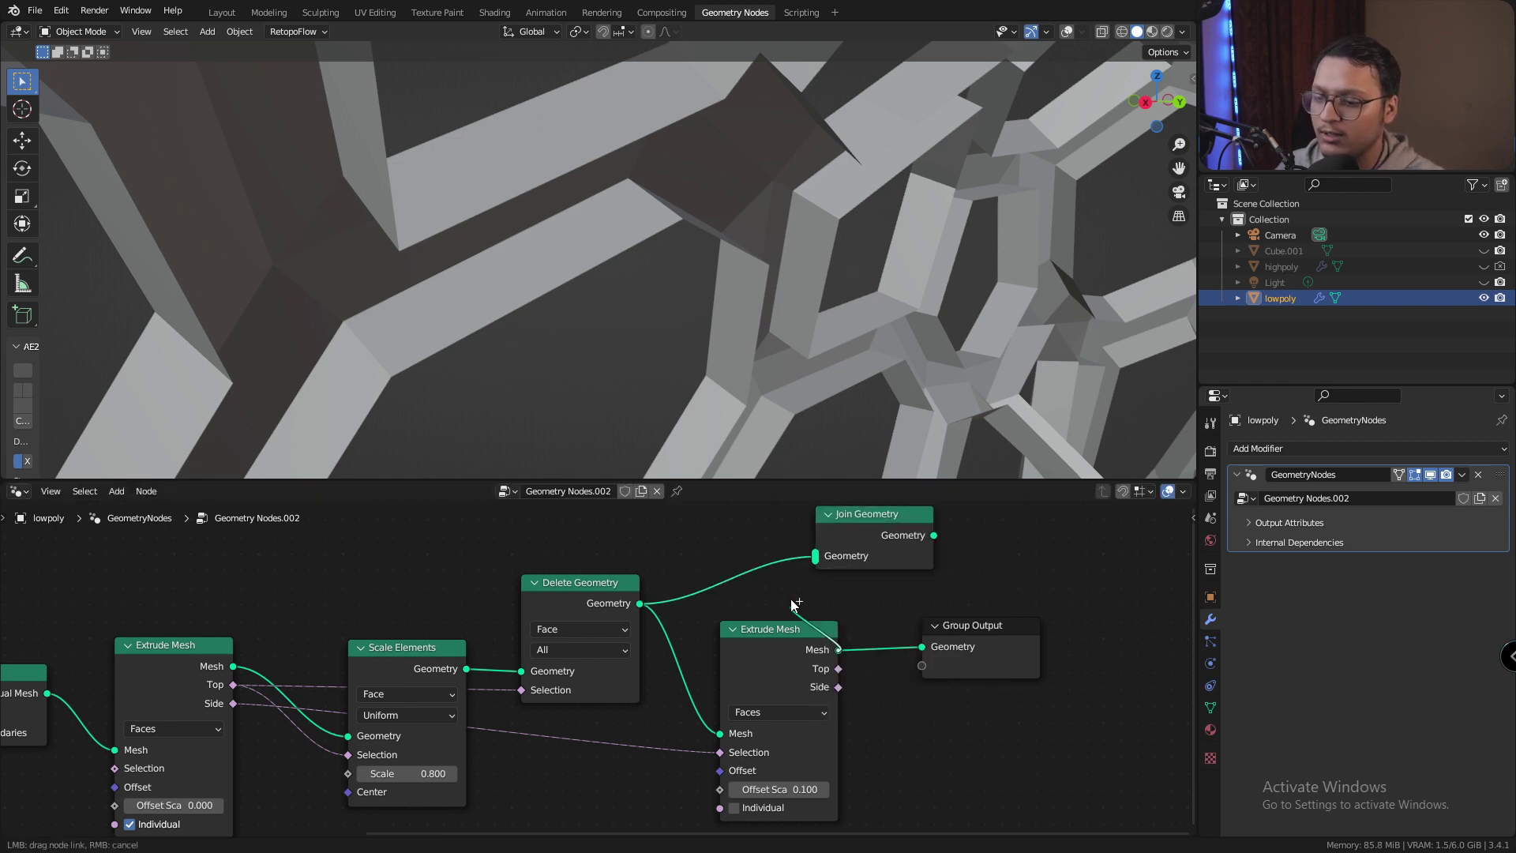
drag(838, 649, 816, 561)
drag(959, 647, 1023, 637)
drag(933, 535, 989, 636)
middle_drag(829, 395, 726, 256)
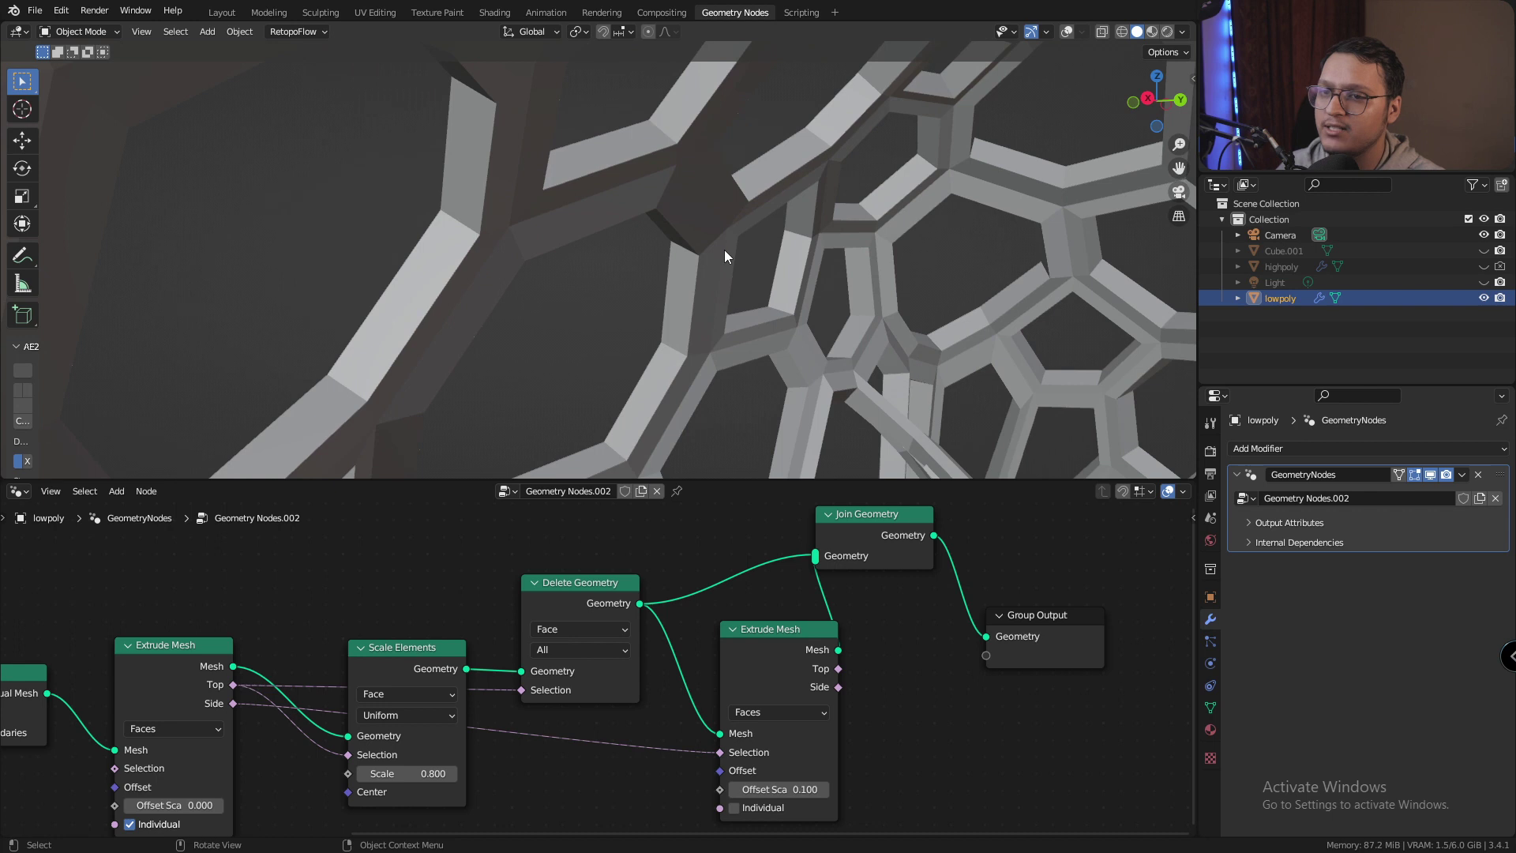
Turn on the viewport overlays and inspect the face orientation colours on the lattice
click(1070, 32)
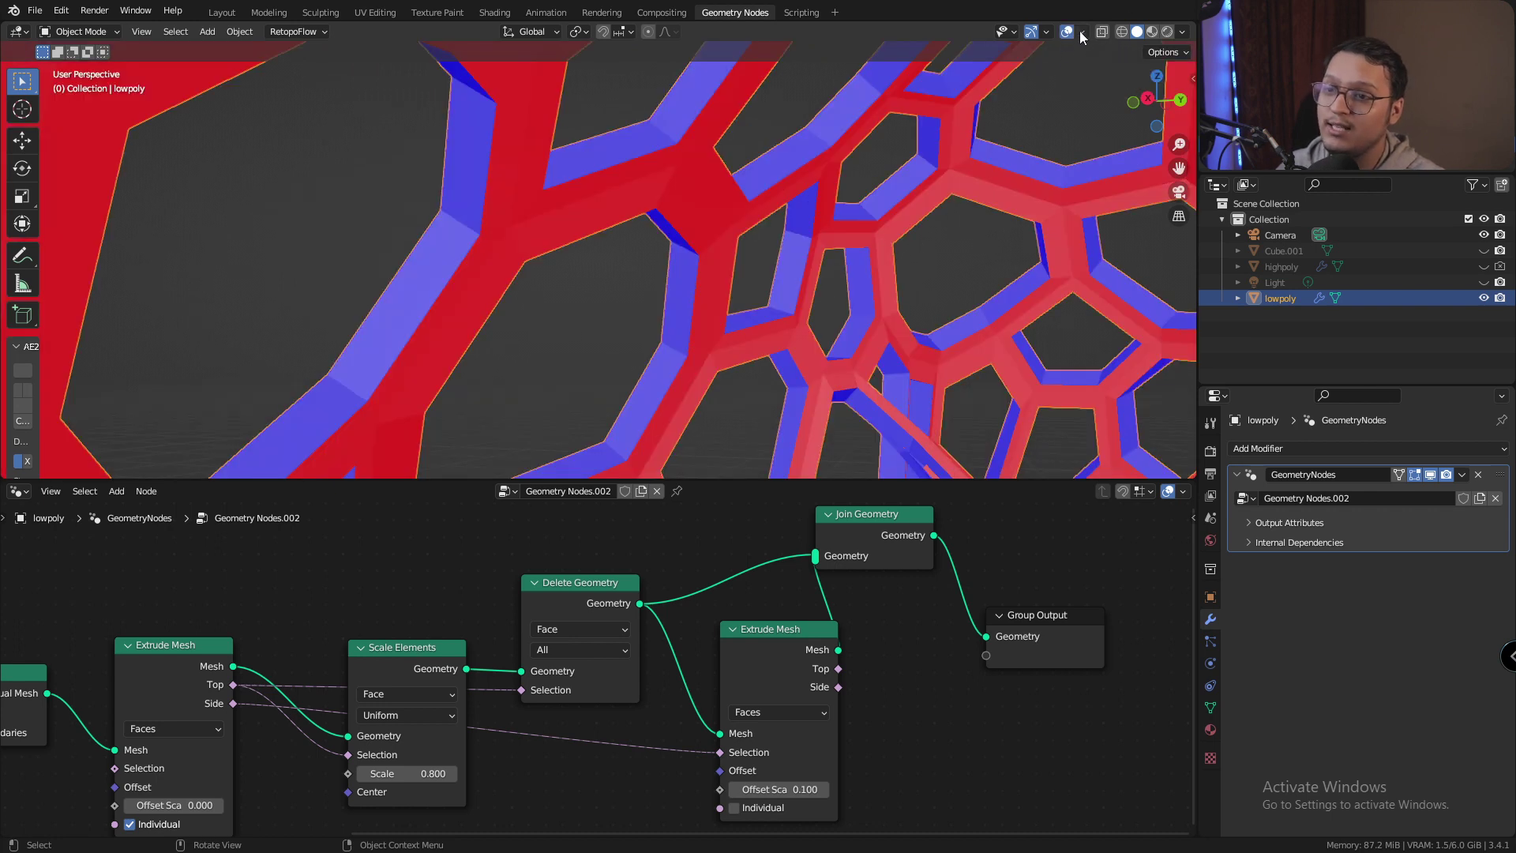
click(1082, 33)
click(636, 299)
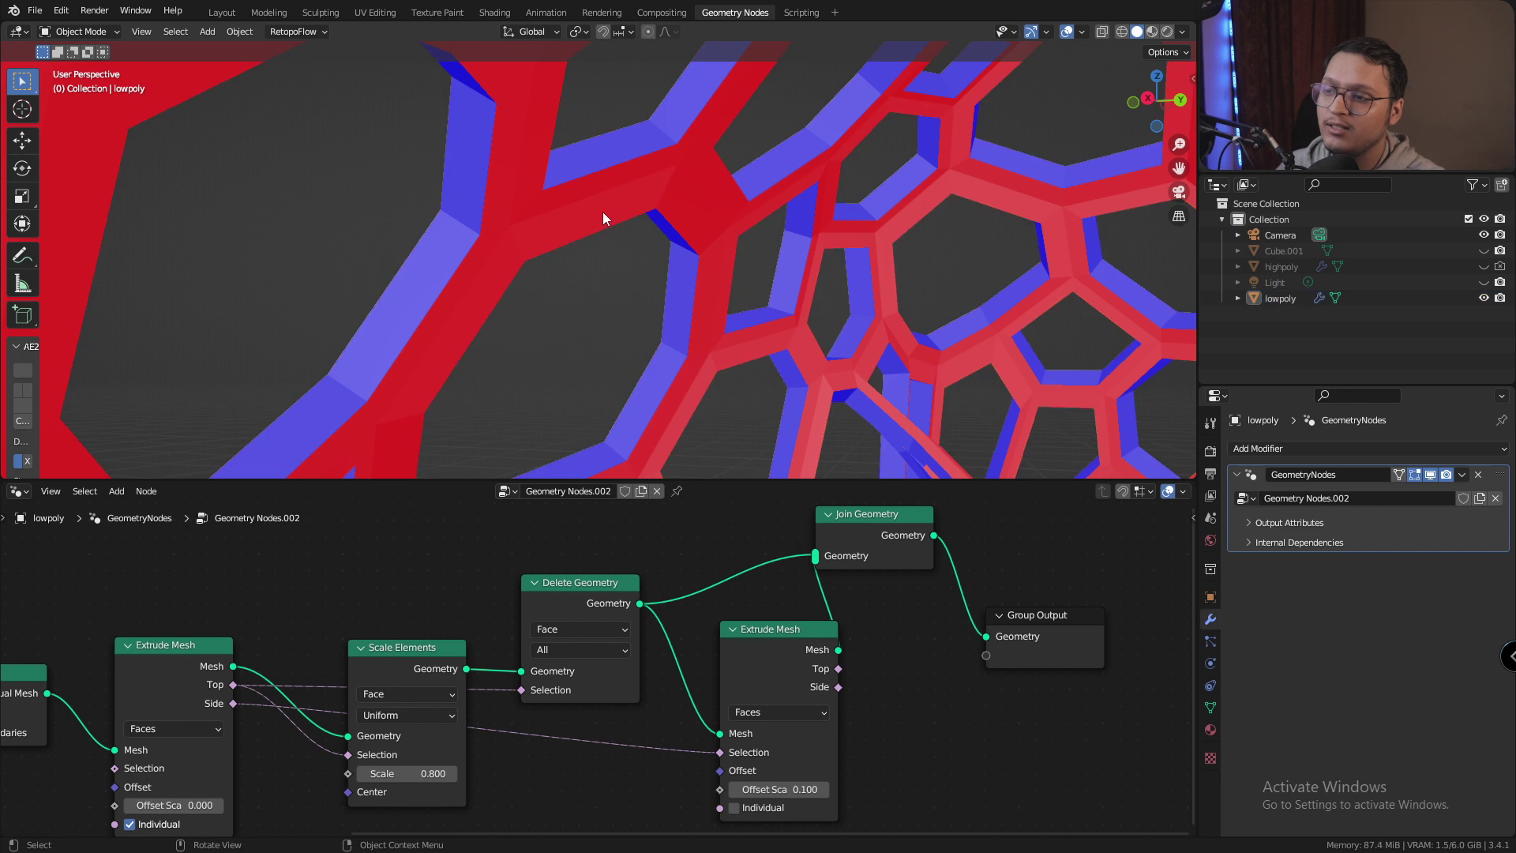
click(603, 211)
middle_drag(610, 210, 707, 169)
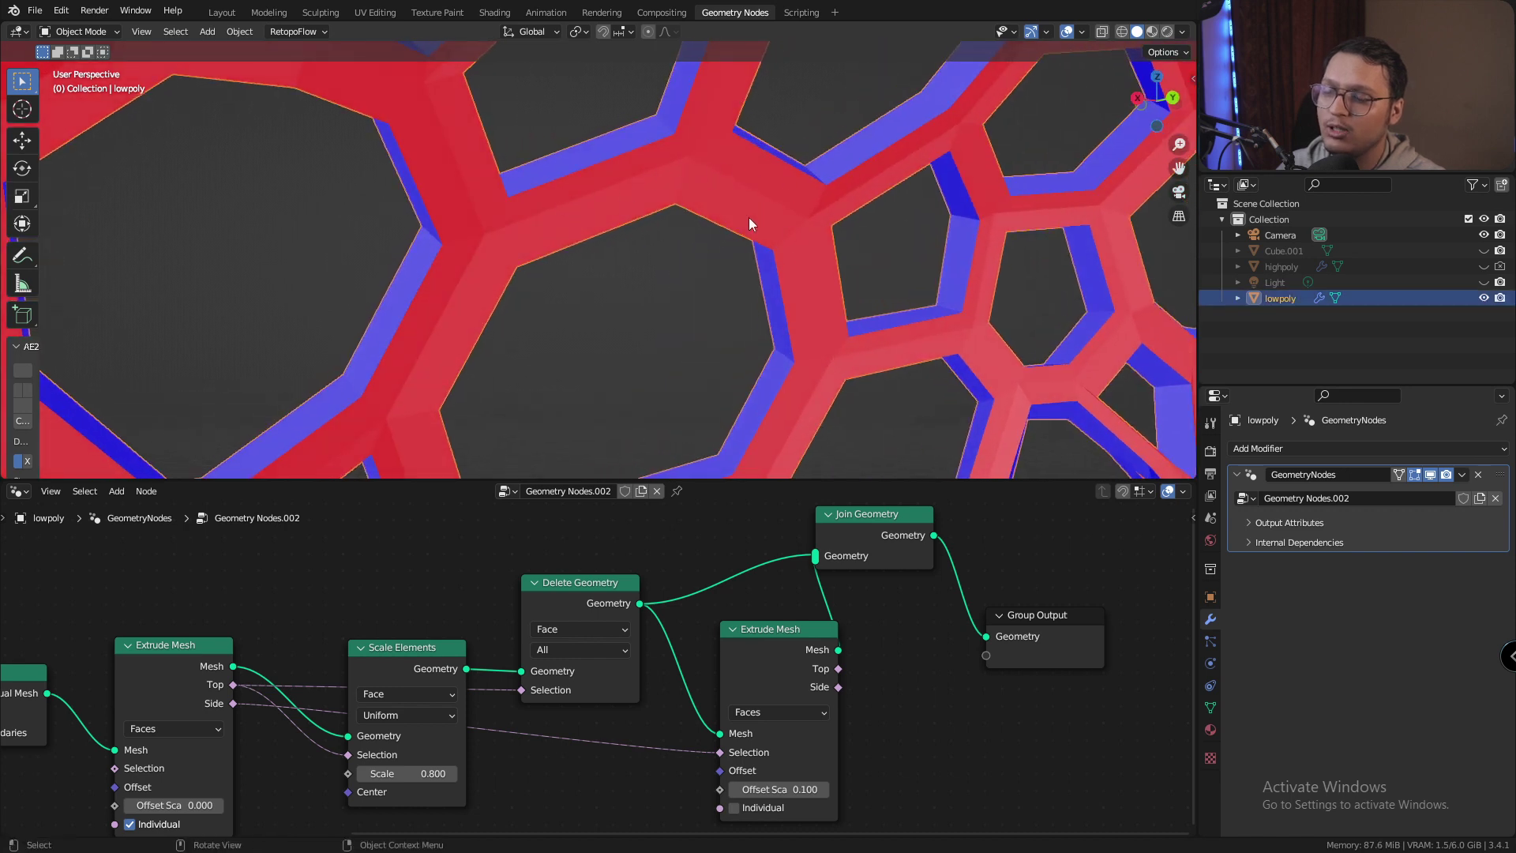
middle_drag(750, 220, 690, 213)
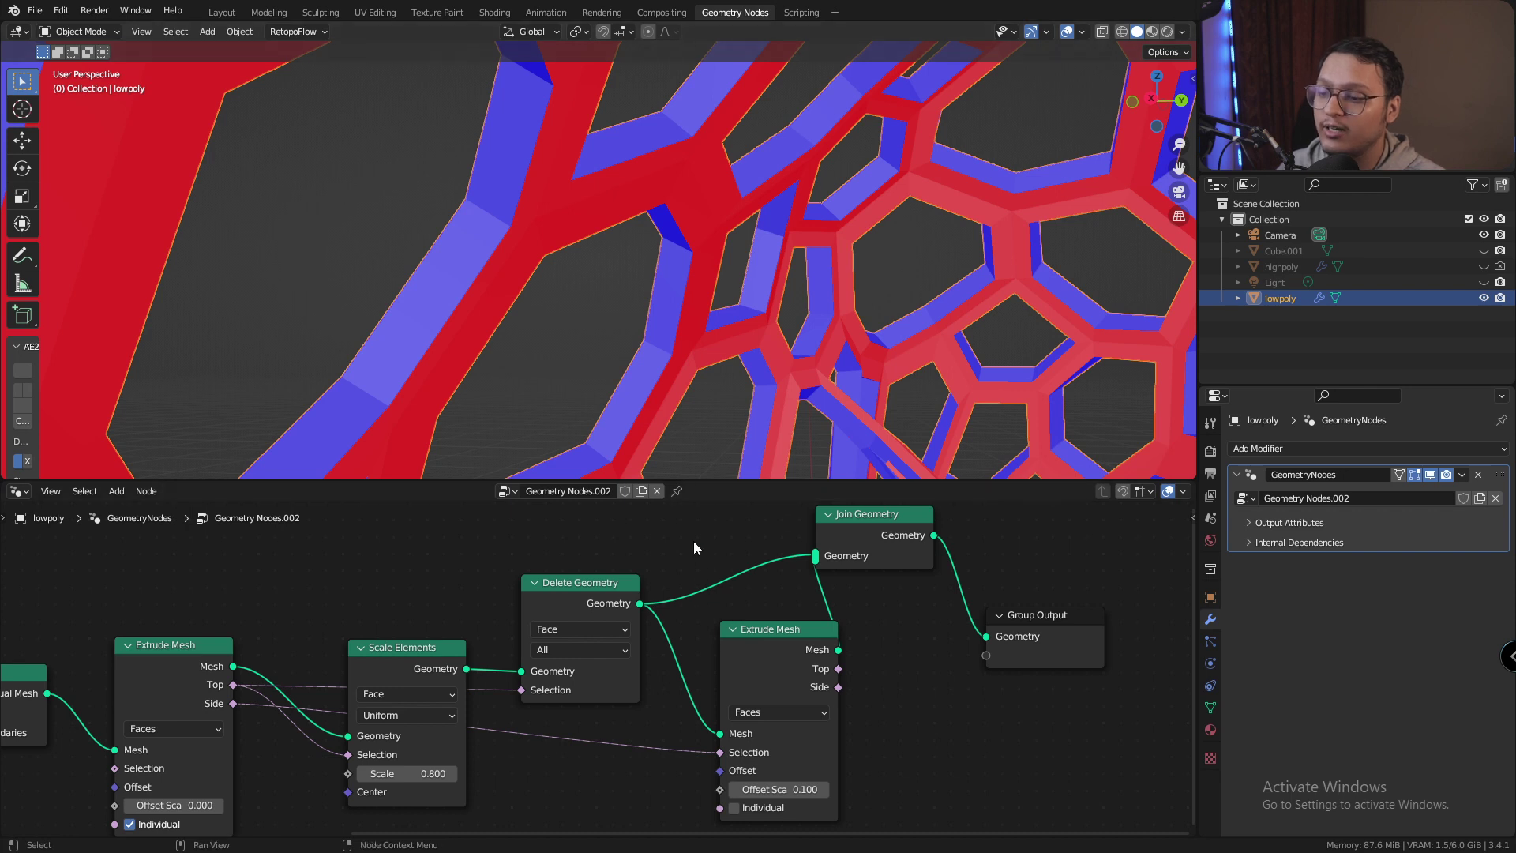
Insert a Flip Faces node between Delete Geometry and Join Geometry, and check the face orientation across the body
key(shift+a)
text(flip)
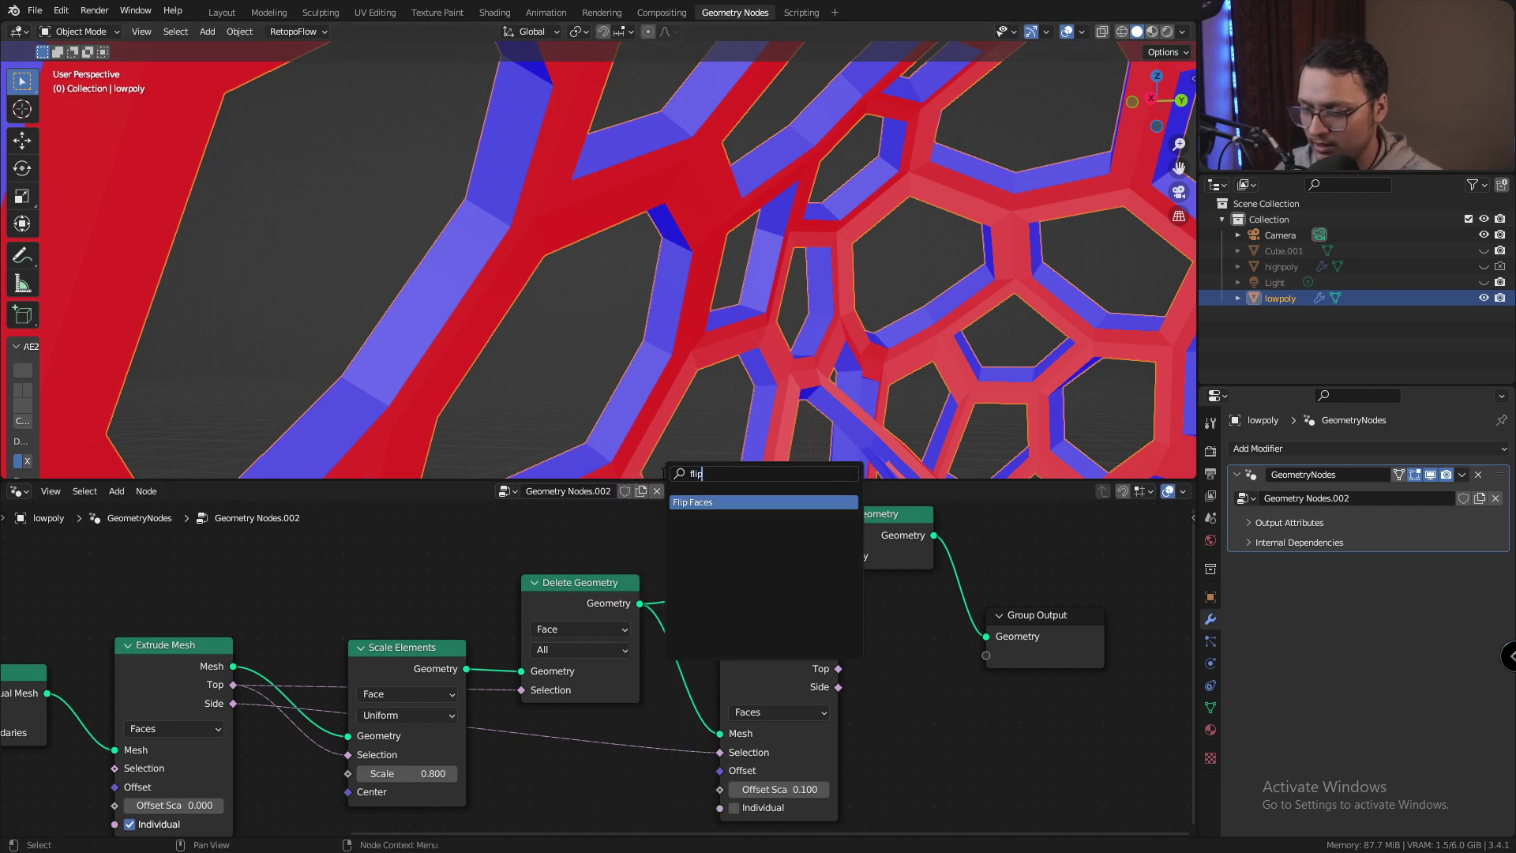
key(Return)
click(731, 561)
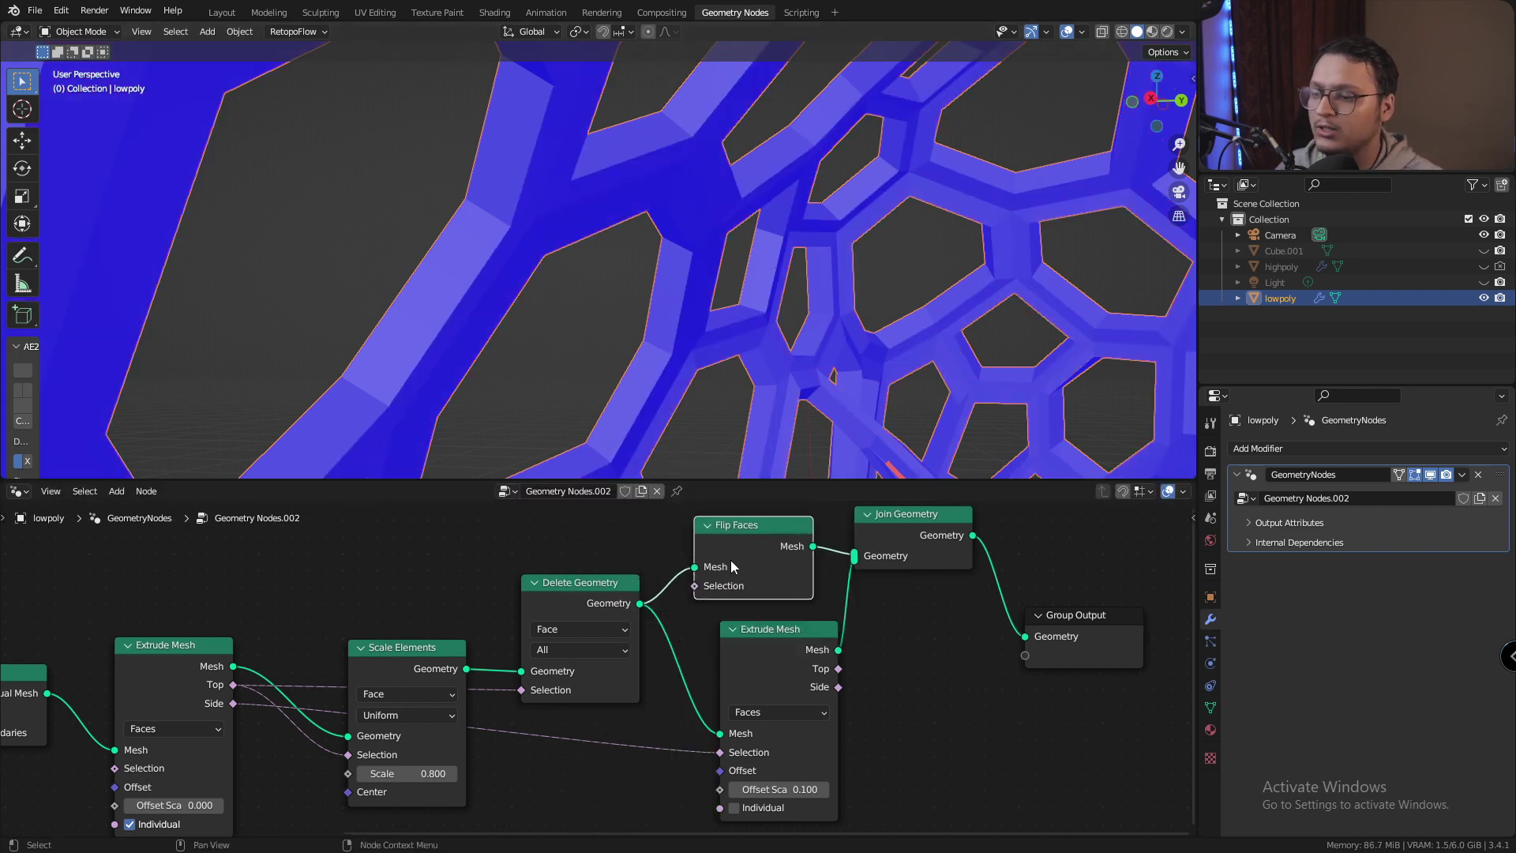
middle_drag(810, 467, 863, 277)
scroll(863, 277, down, 5)
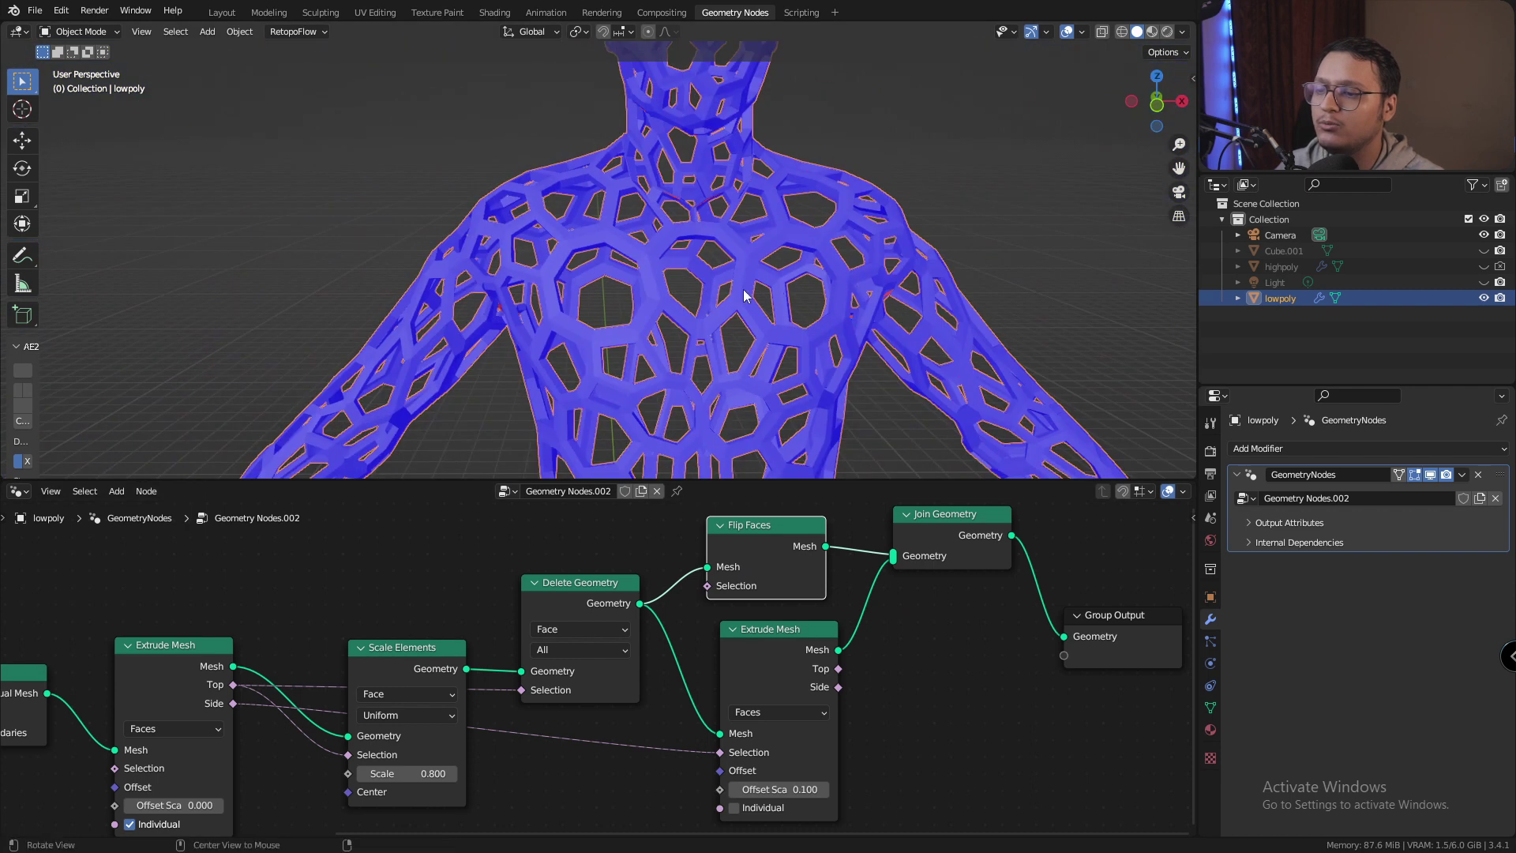
middle_drag(738, 281, 709, 380)
scroll(794, 237, down, 6)
Move Group Output farther away and insert a Subdivision Surface node between it and Join Geometry
click(789, 264)
middle_drag(969, 666, 619, 687)
drag(758, 546, 969, 580)
key(shift+a)
click(702, 479)
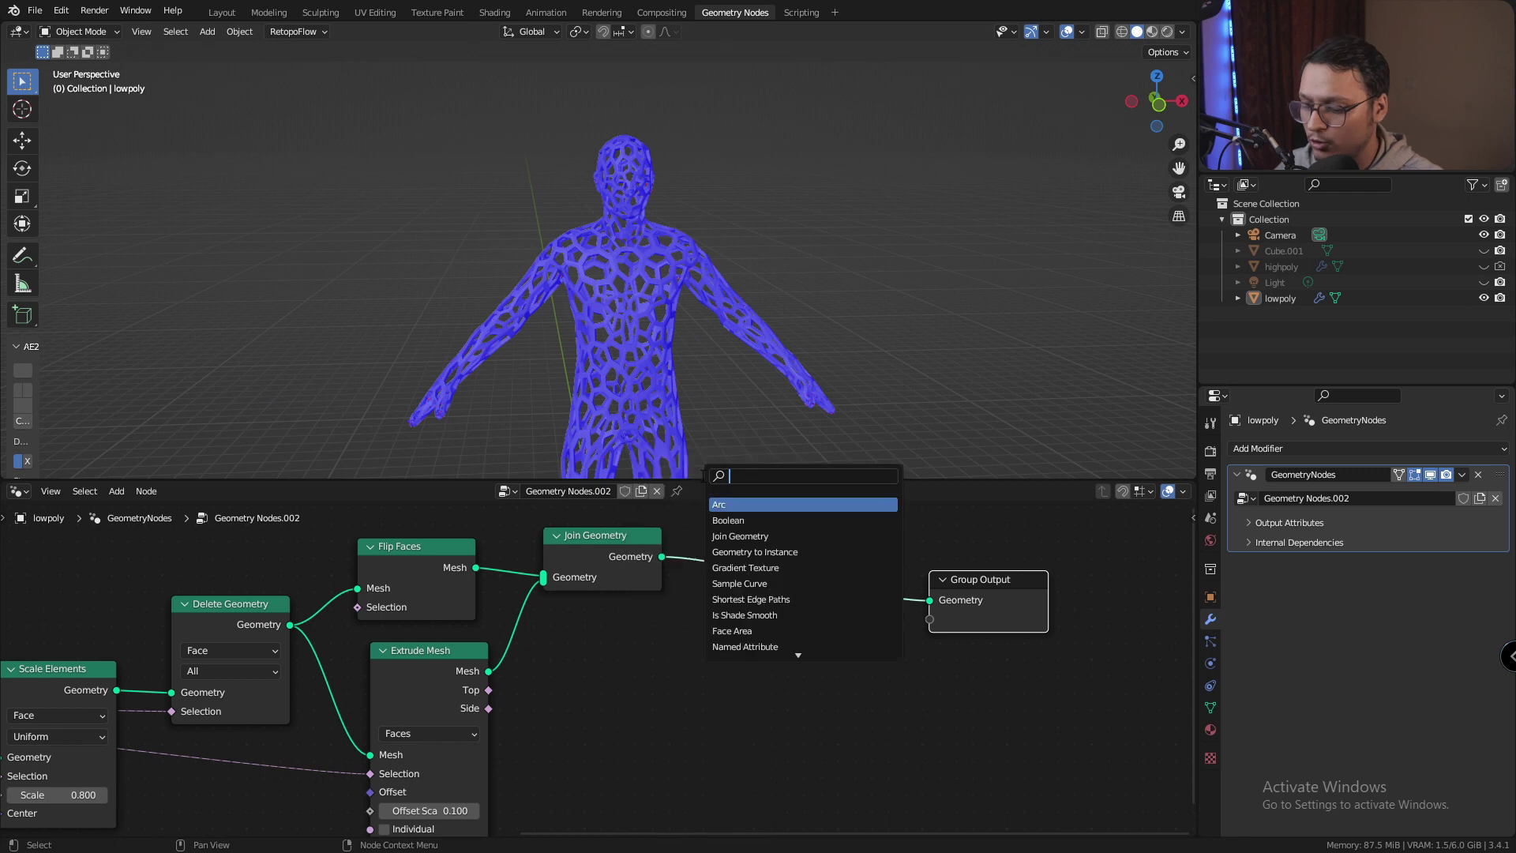
text(subd)
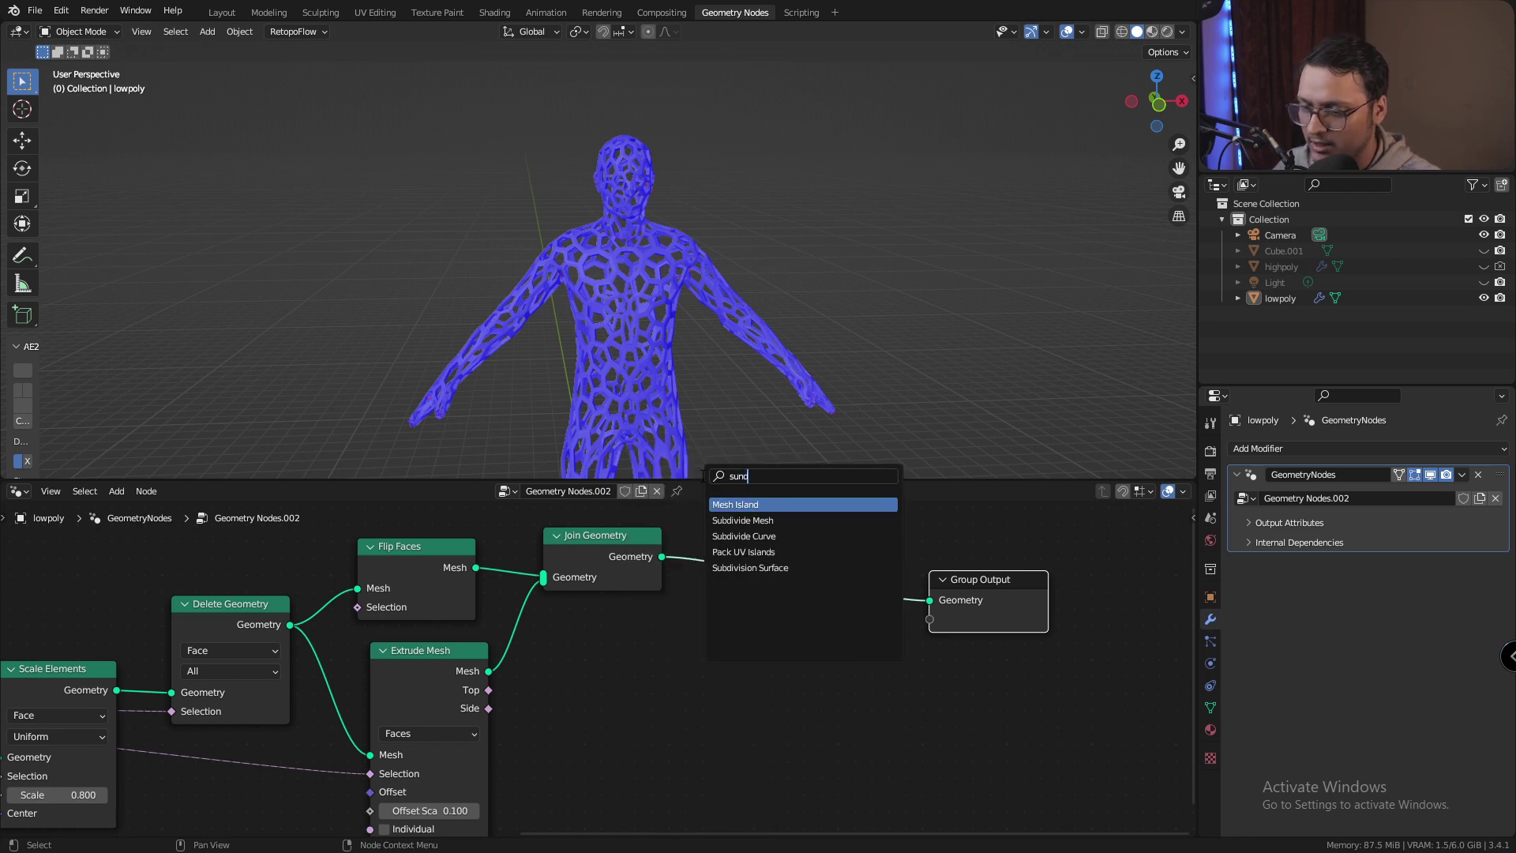
click(751, 568)
click(841, 603)
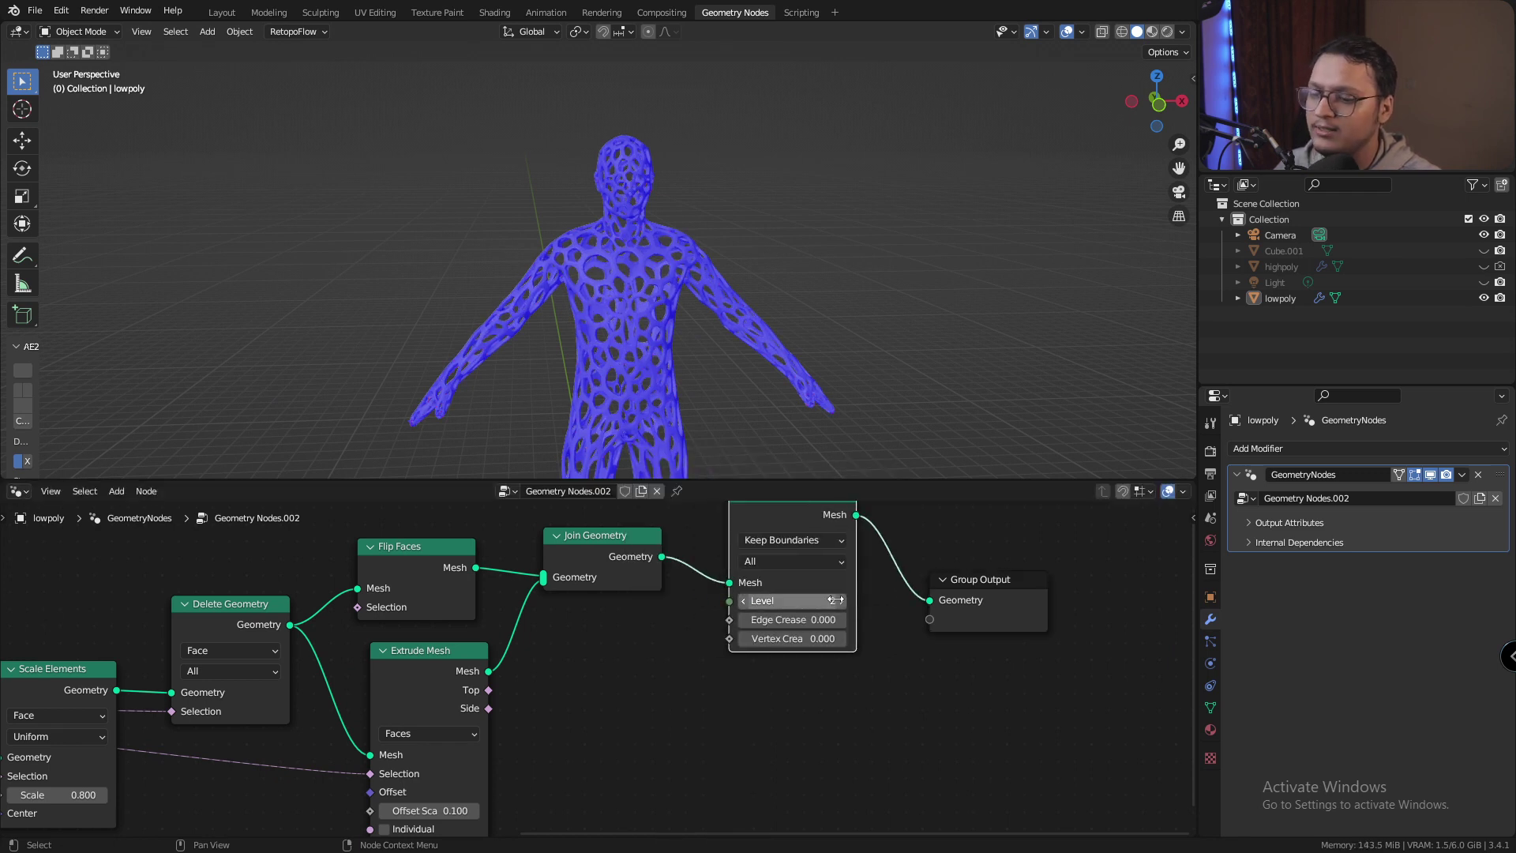
Move Group Output farther away and insert a Set Shade Smooth node between Subdivision Surface and Group Output
scroll(624, 347, up, 3)
drag(979, 588, 1061, 572)
key(shift+a)
click(847, 476)
text(set s)
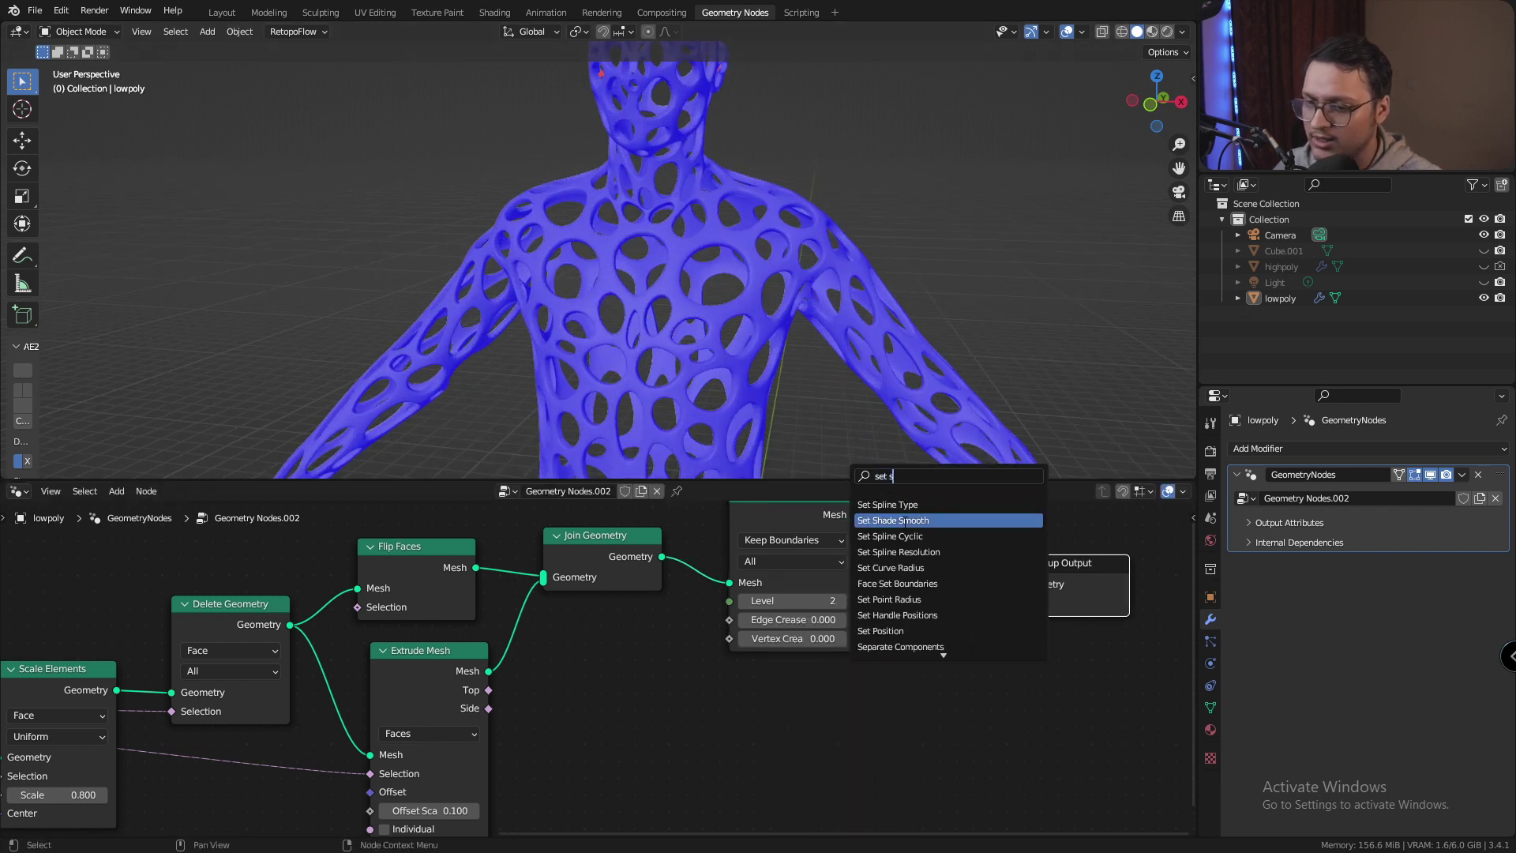
click(890, 630)
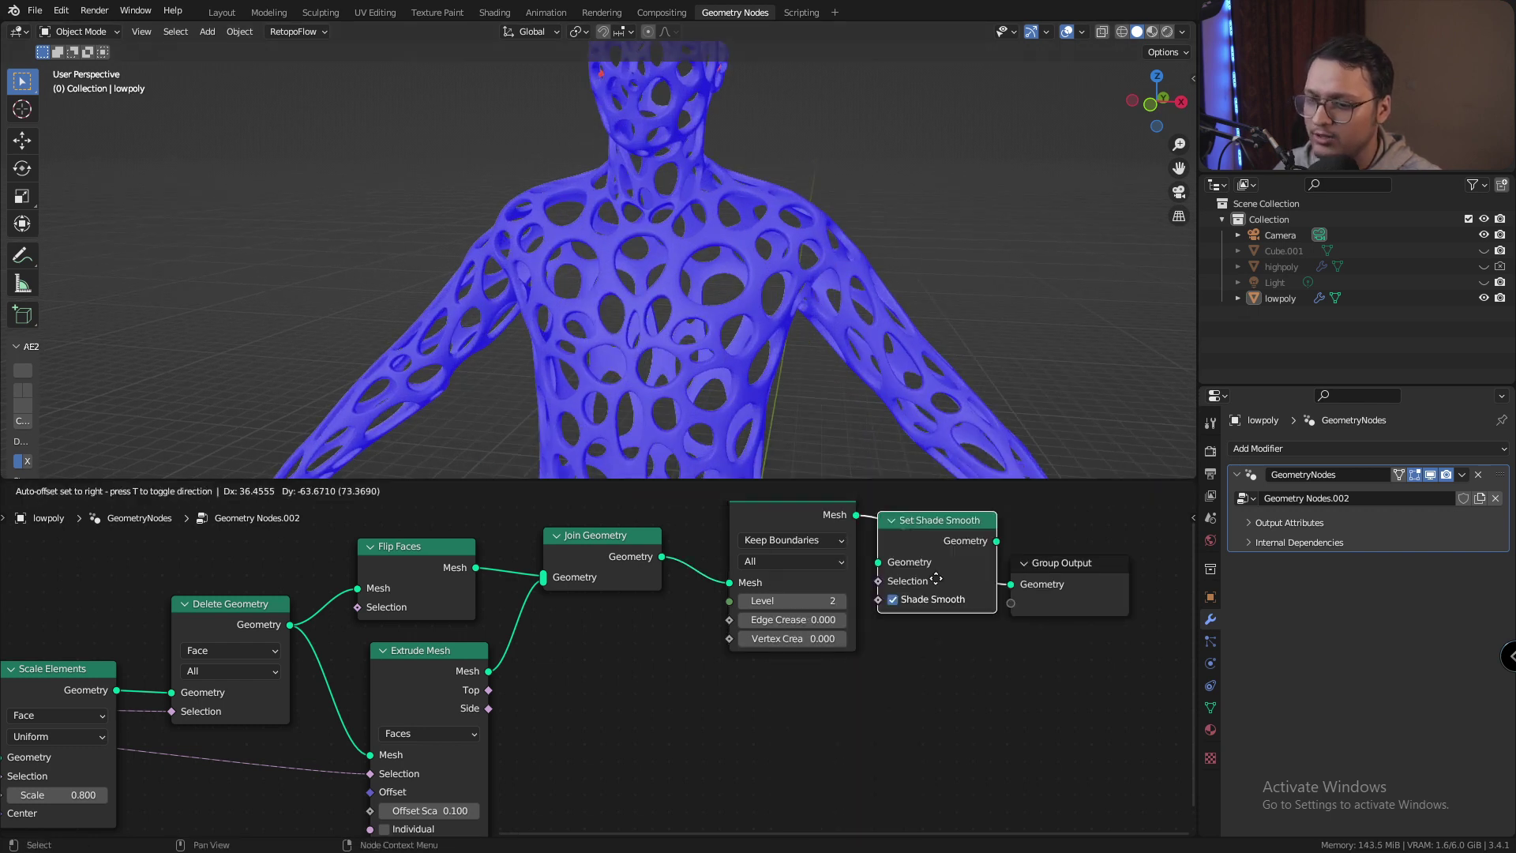
click(928, 560)
Inspect the lattice surface up close and turn off the viewport overlays
scroll(676, 309, up, 5)
middle_drag(668, 305, 609, 259)
scroll(610, 264, down, 8)
click(1066, 31)
mouse_move(600, 311)
middle_down()
mouse_move(534, 311)
mouse_move(613, 316)
middle_up()
Move Group Input away from Triangulate and insert a Merge by Distance node between them
middle_drag(303, 685, 467, 603)
drag(466, 603, 343, 626)
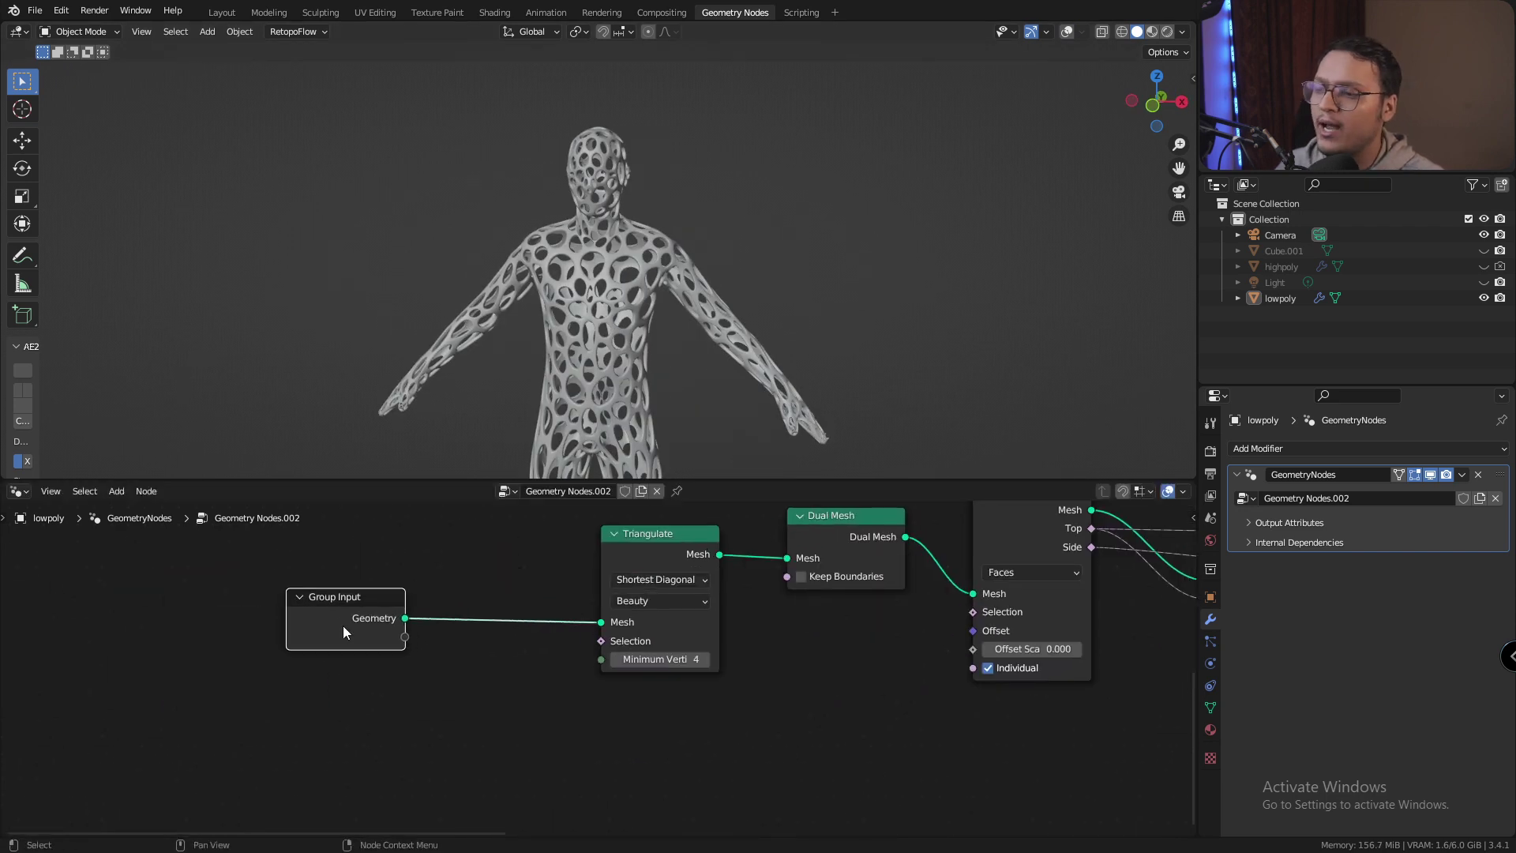
middle_drag(584, 442, 609, 374)
scroll(504, 579, up, 1)
key(shift+a)
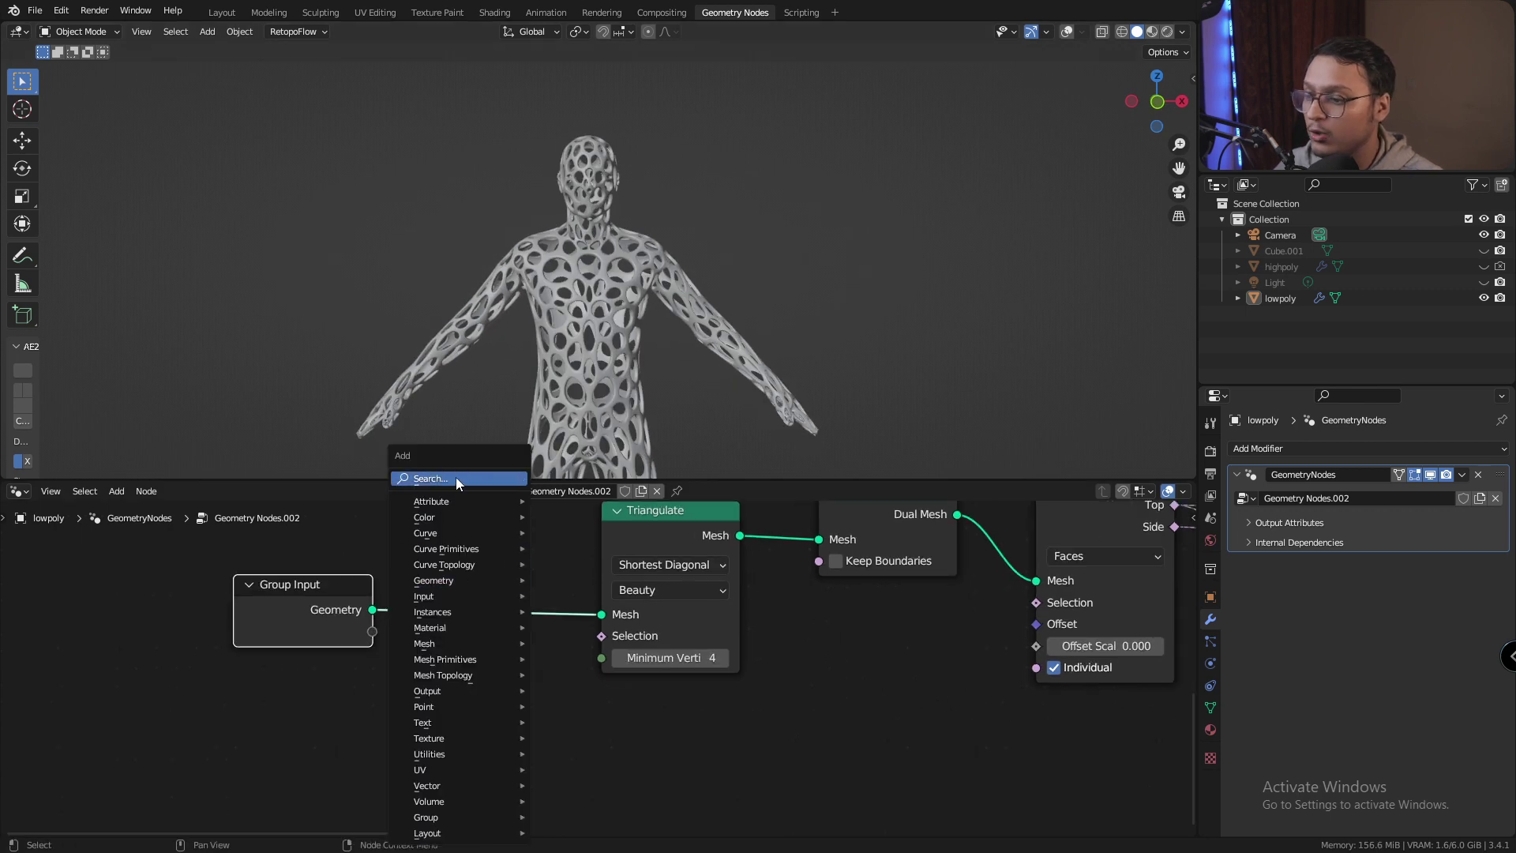
text(merge)
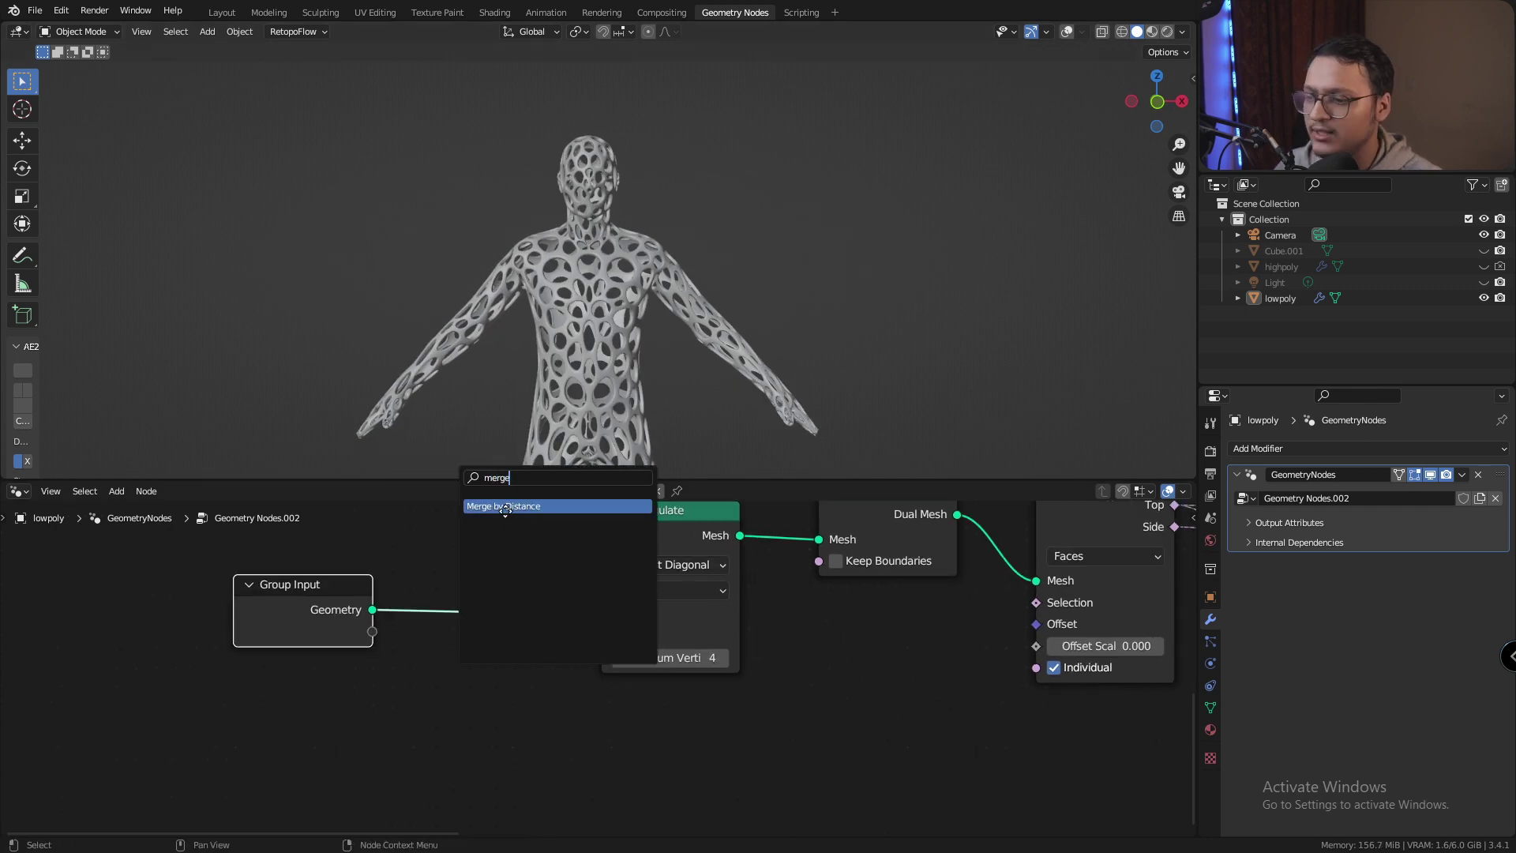
key(Return)
click(502, 578)
Set the Merge by Distance node's distance to 0.501 m and check the cell size on the body
click(573, 660)
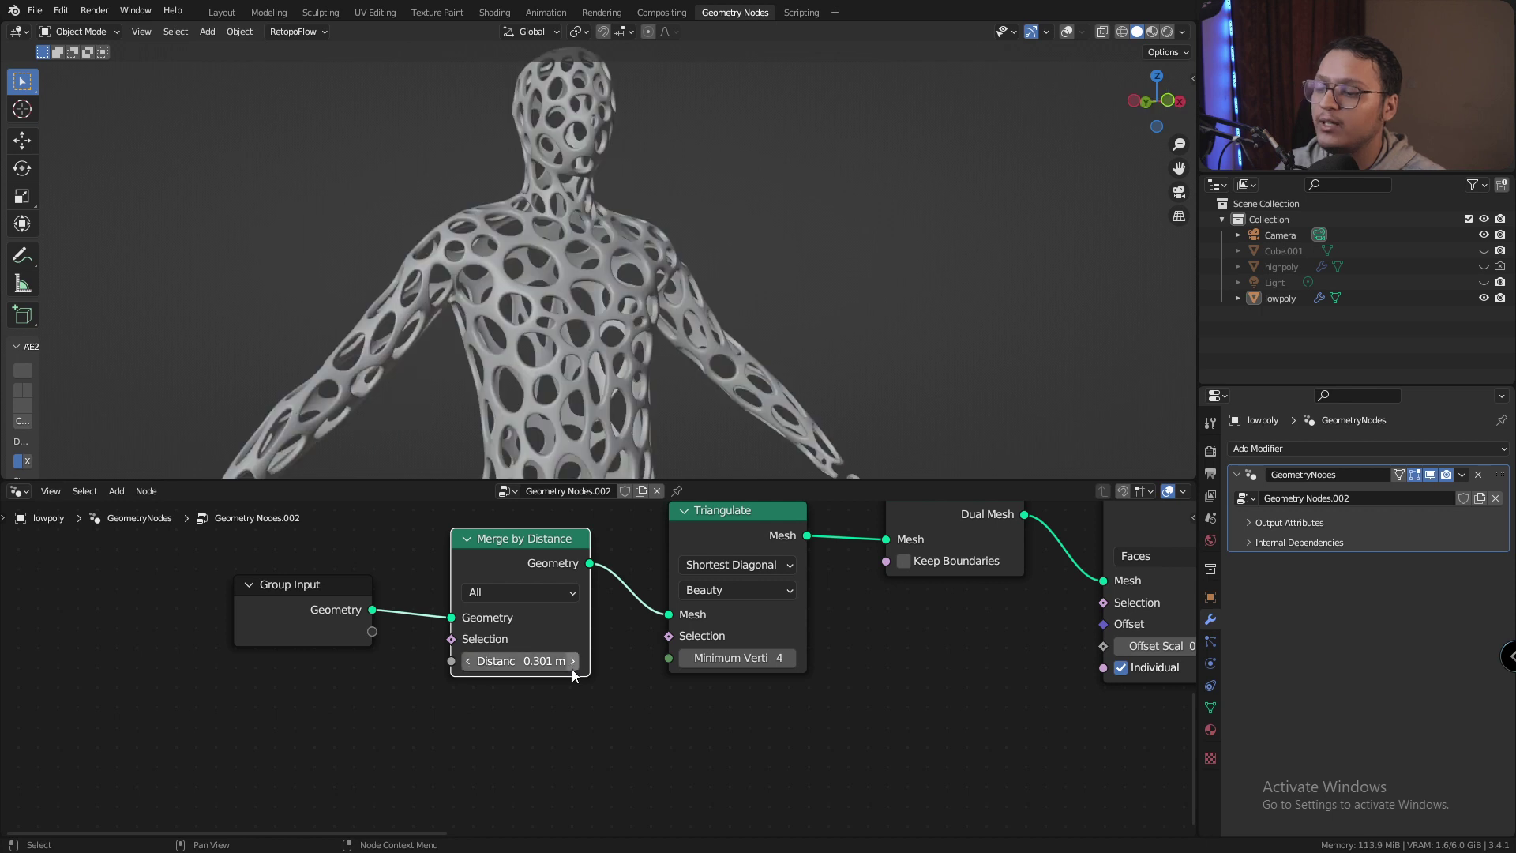
alt+drag(632, 358, 552, 376)
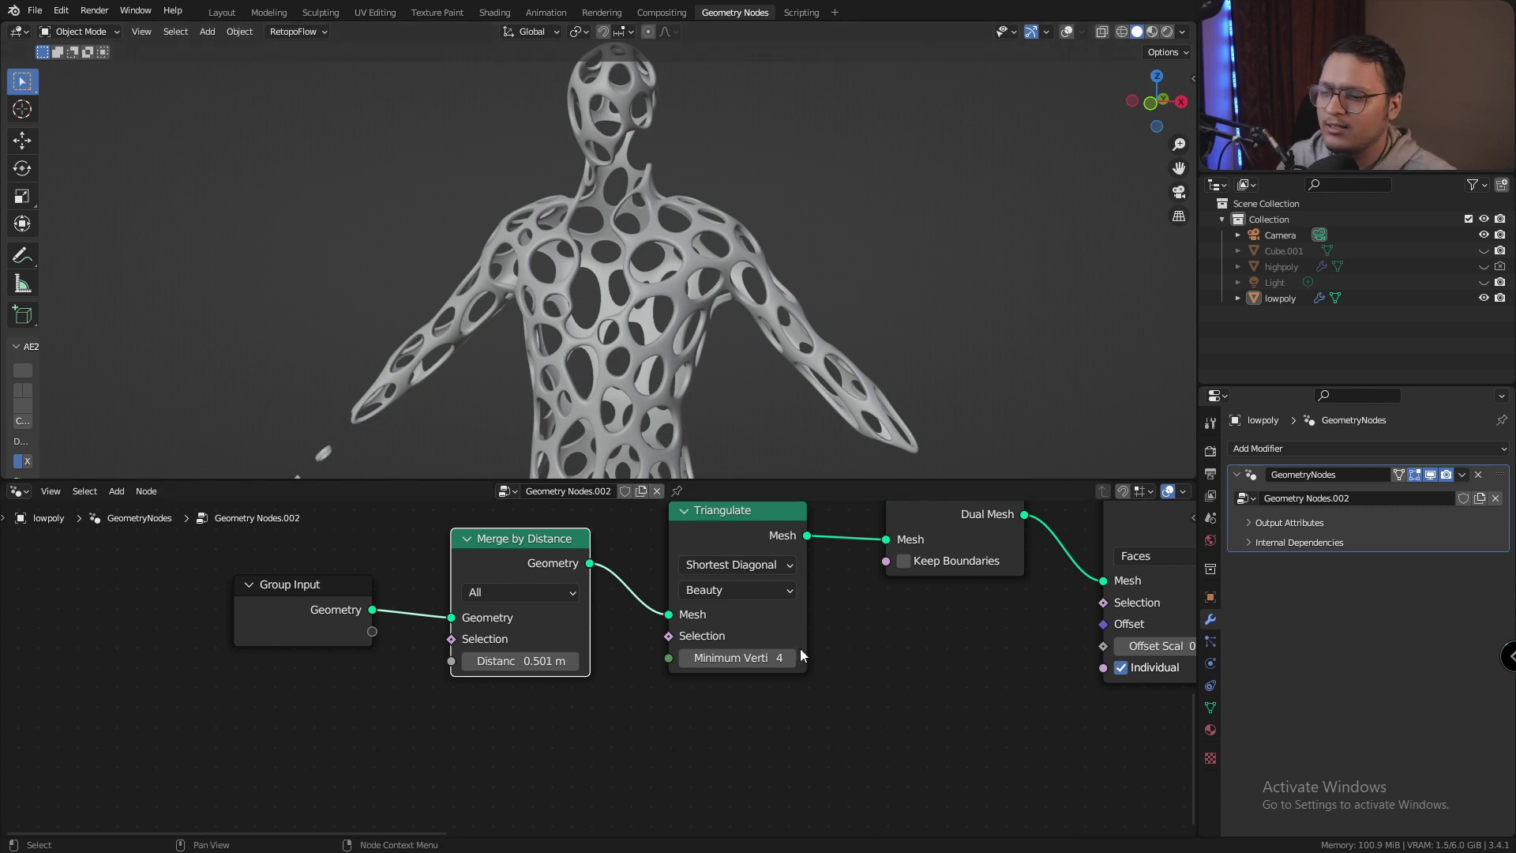
scroll(841, 648, down, 5)
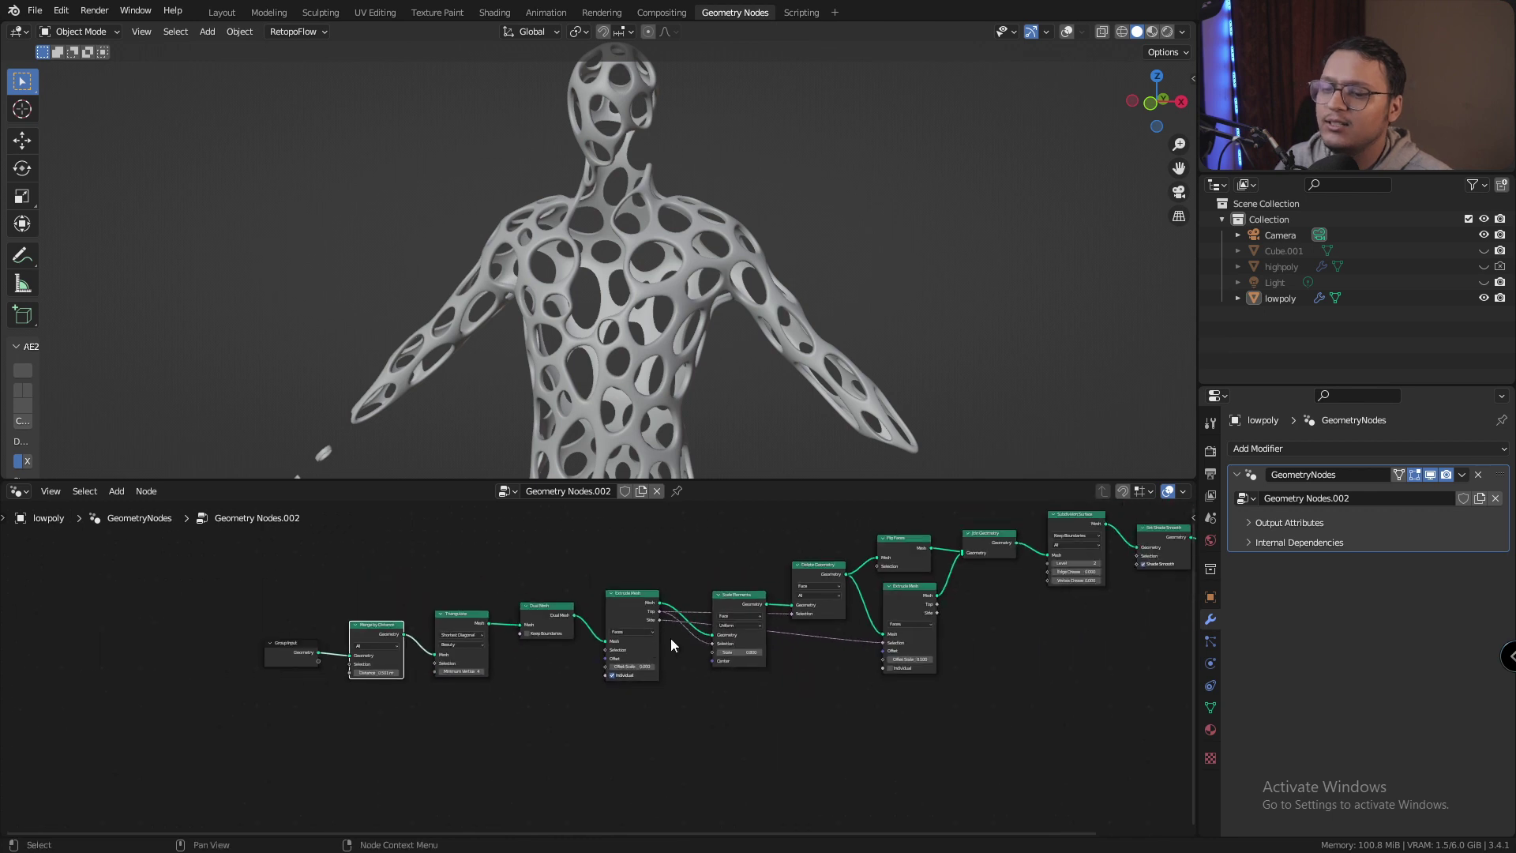